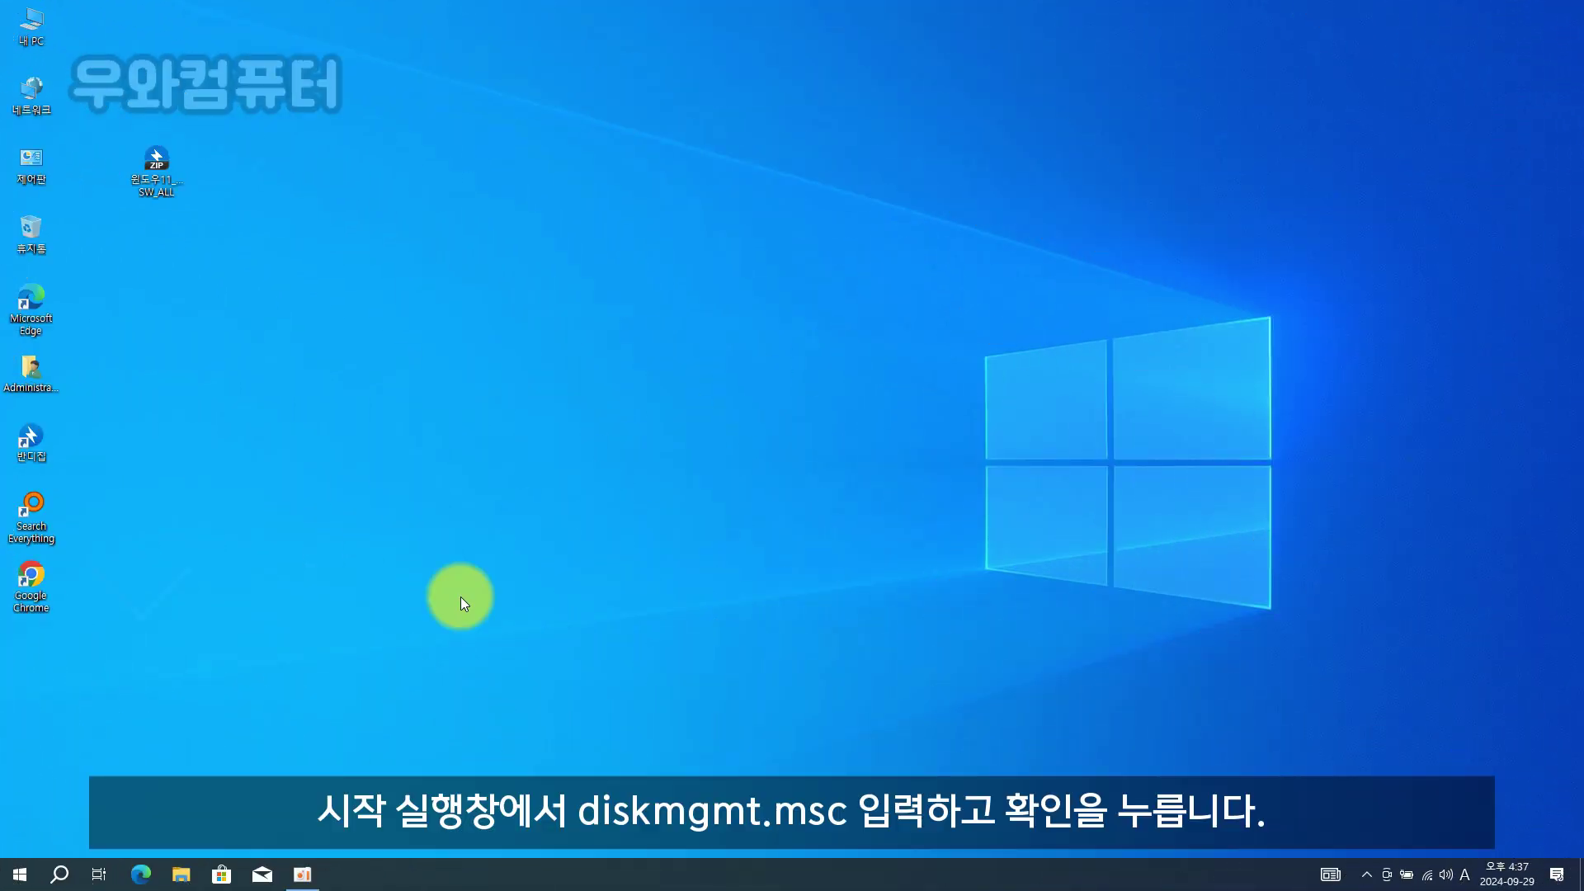
Open Disk Management by running diskmgmt.msc.
right_click(4, 881)
click(111, 810)
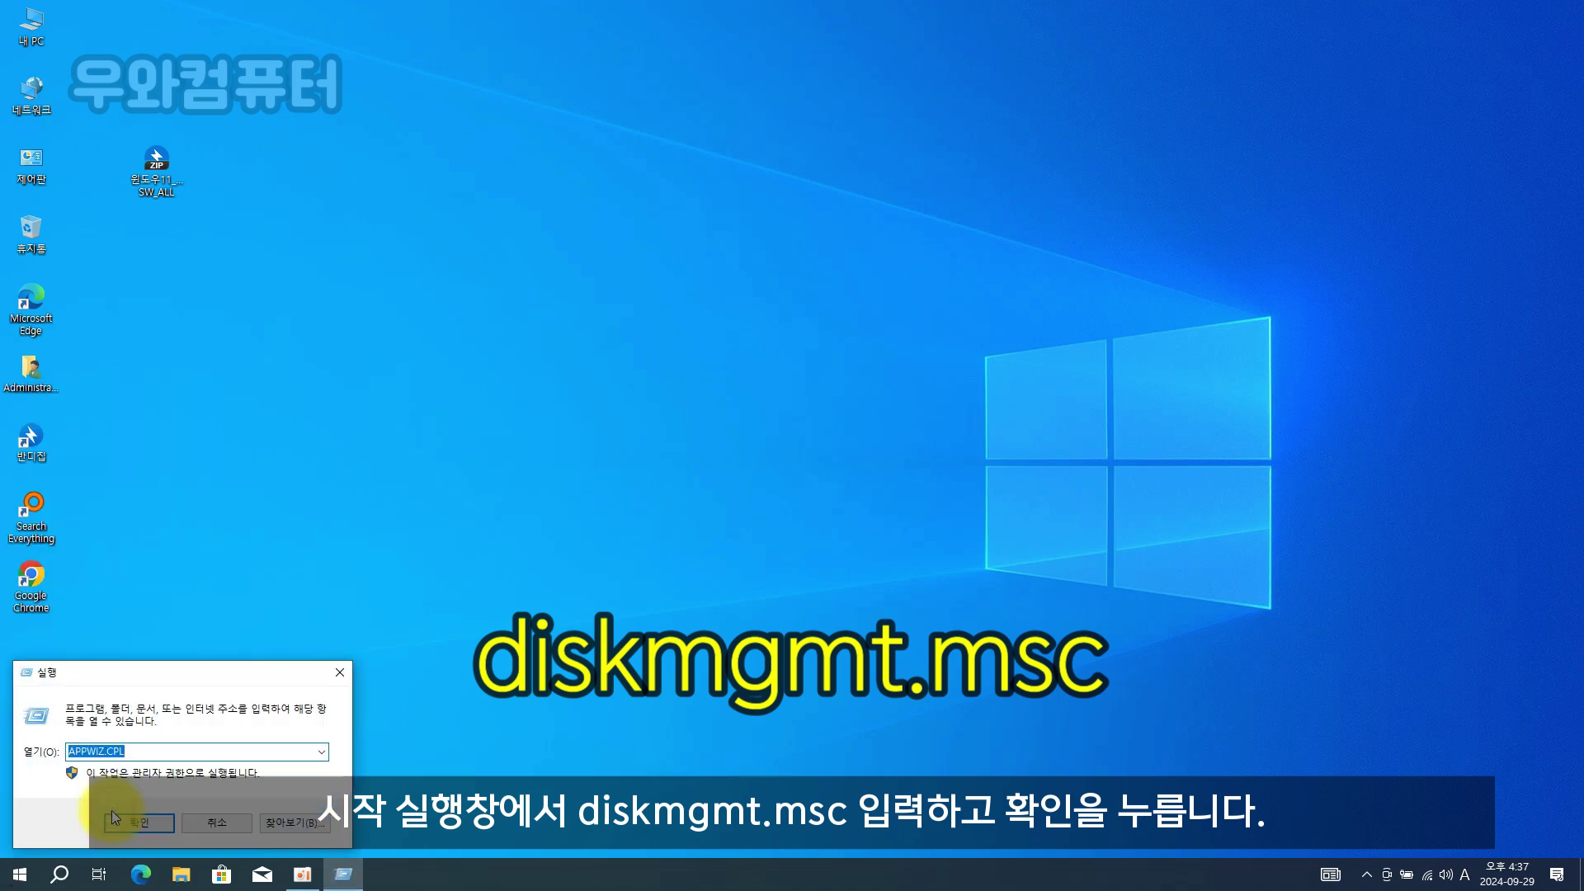
text(diskmgmt.msc)
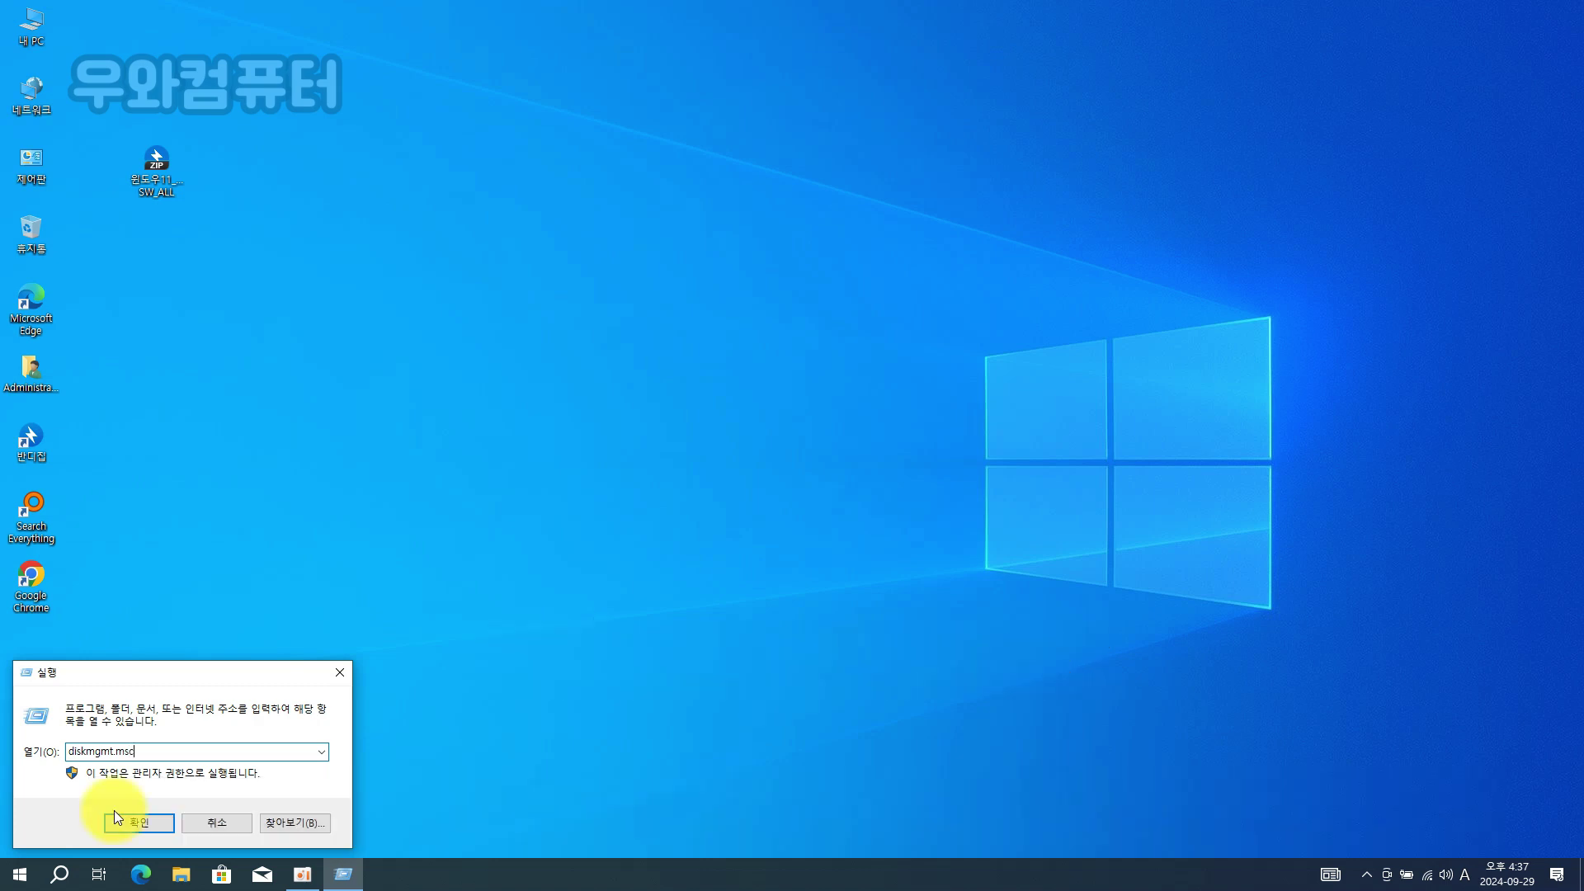
click(138, 813)
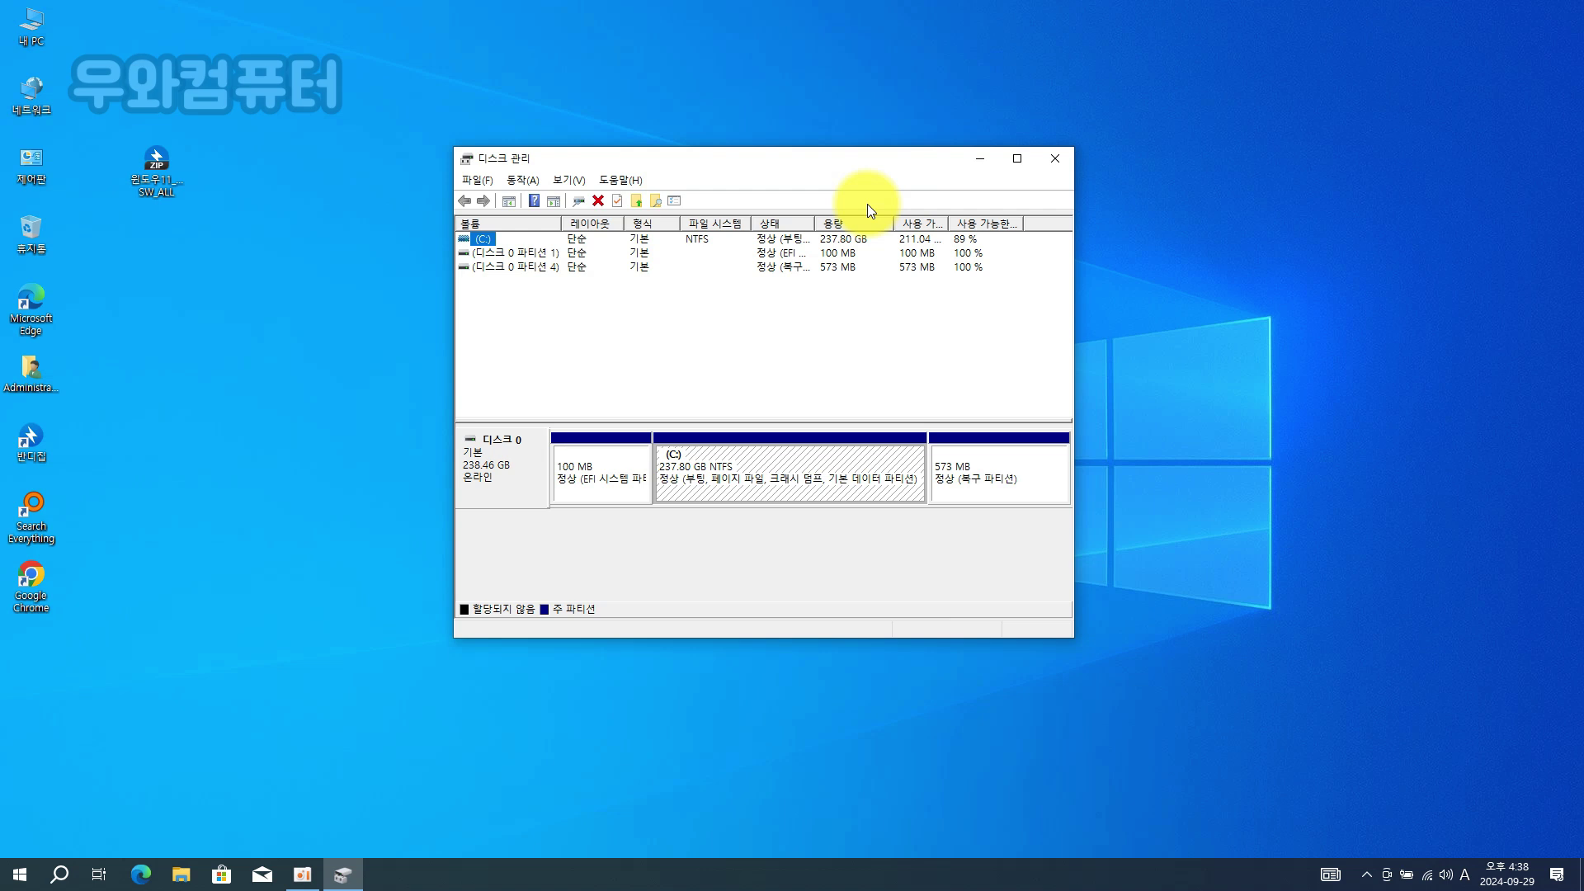
right_click(829, 482)
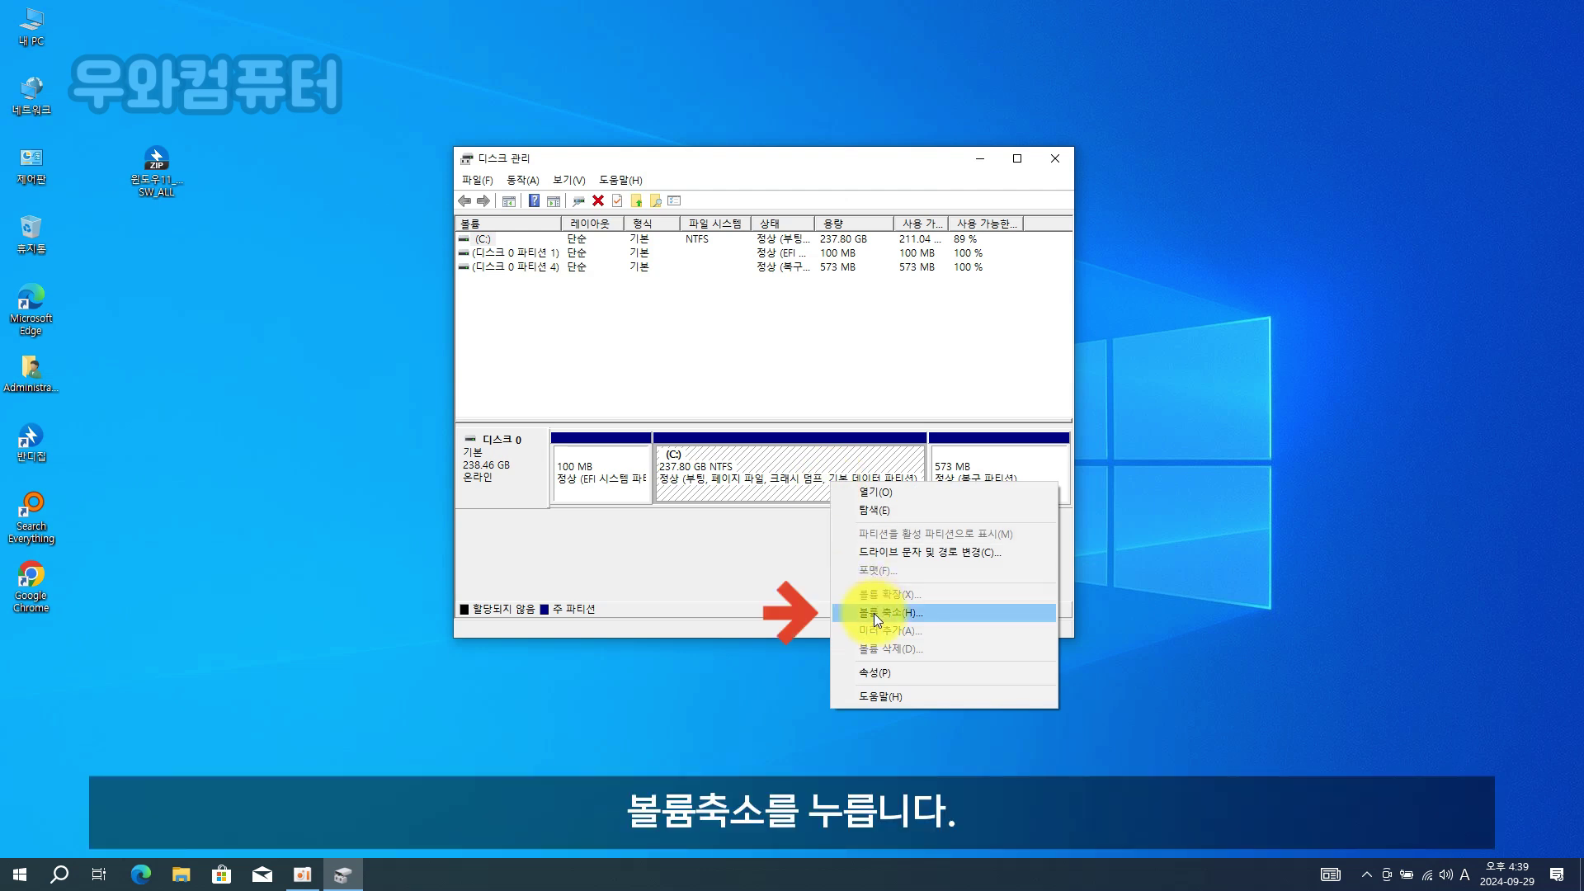
click(1021, 616)
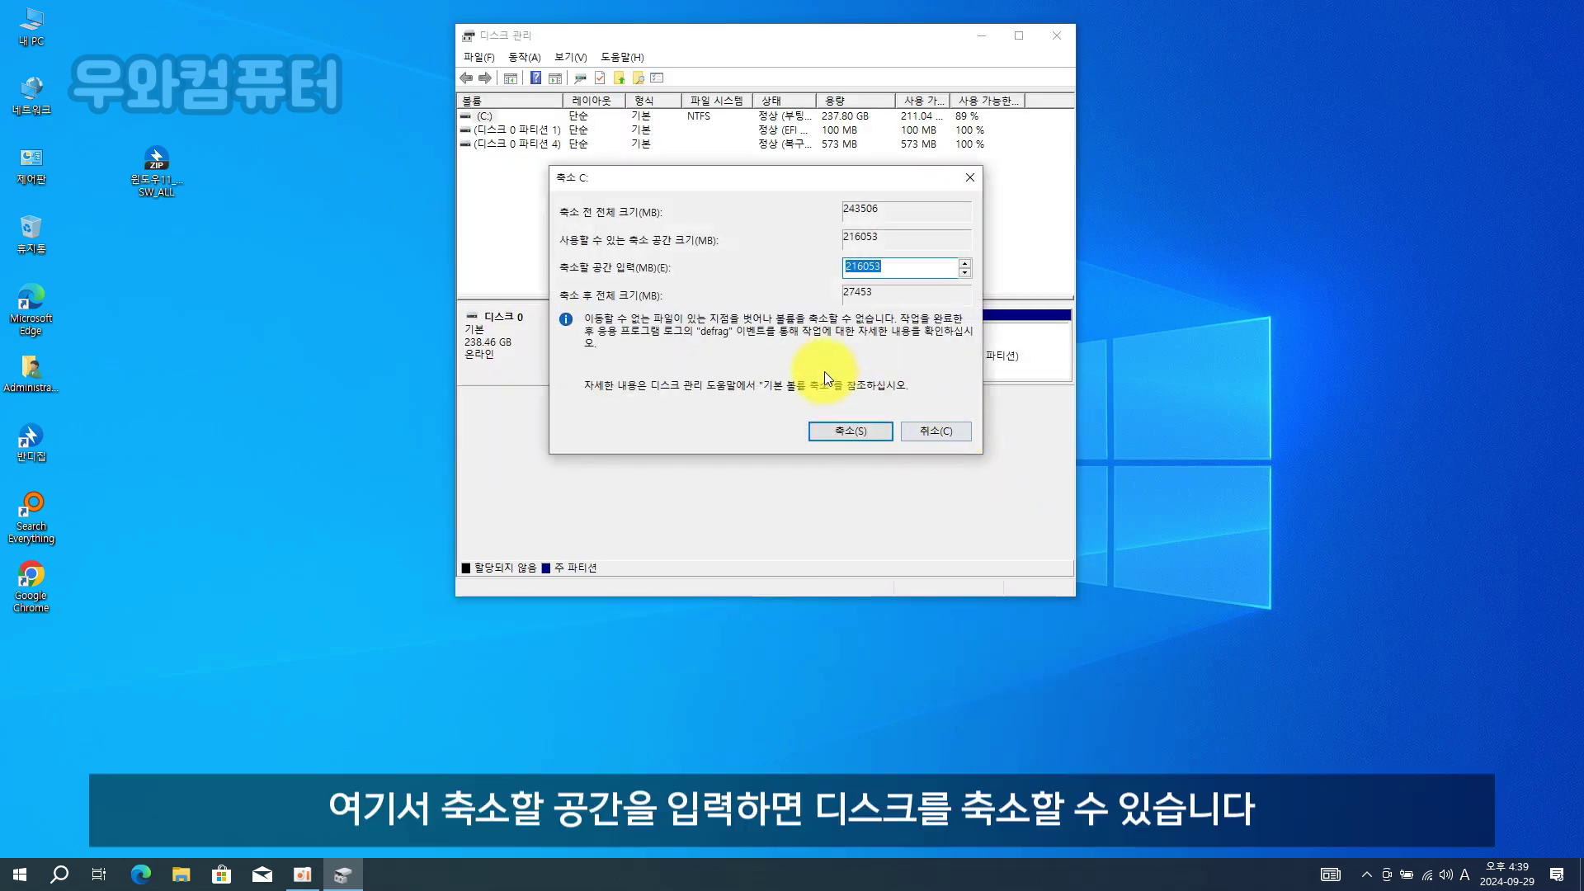
drag(849, 266, 771, 261)
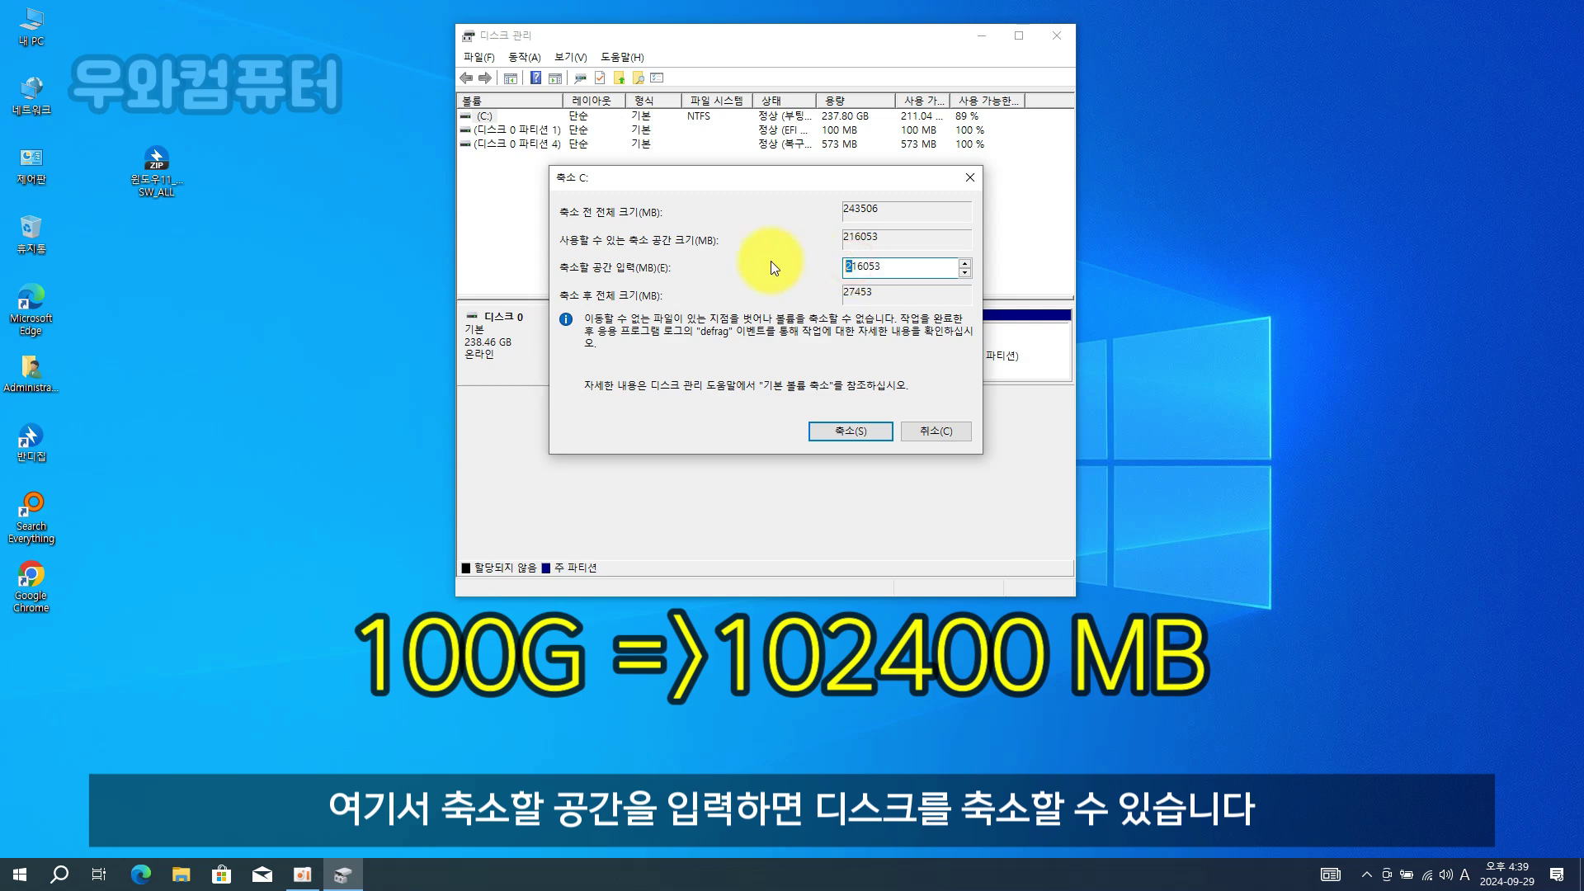
text(1)
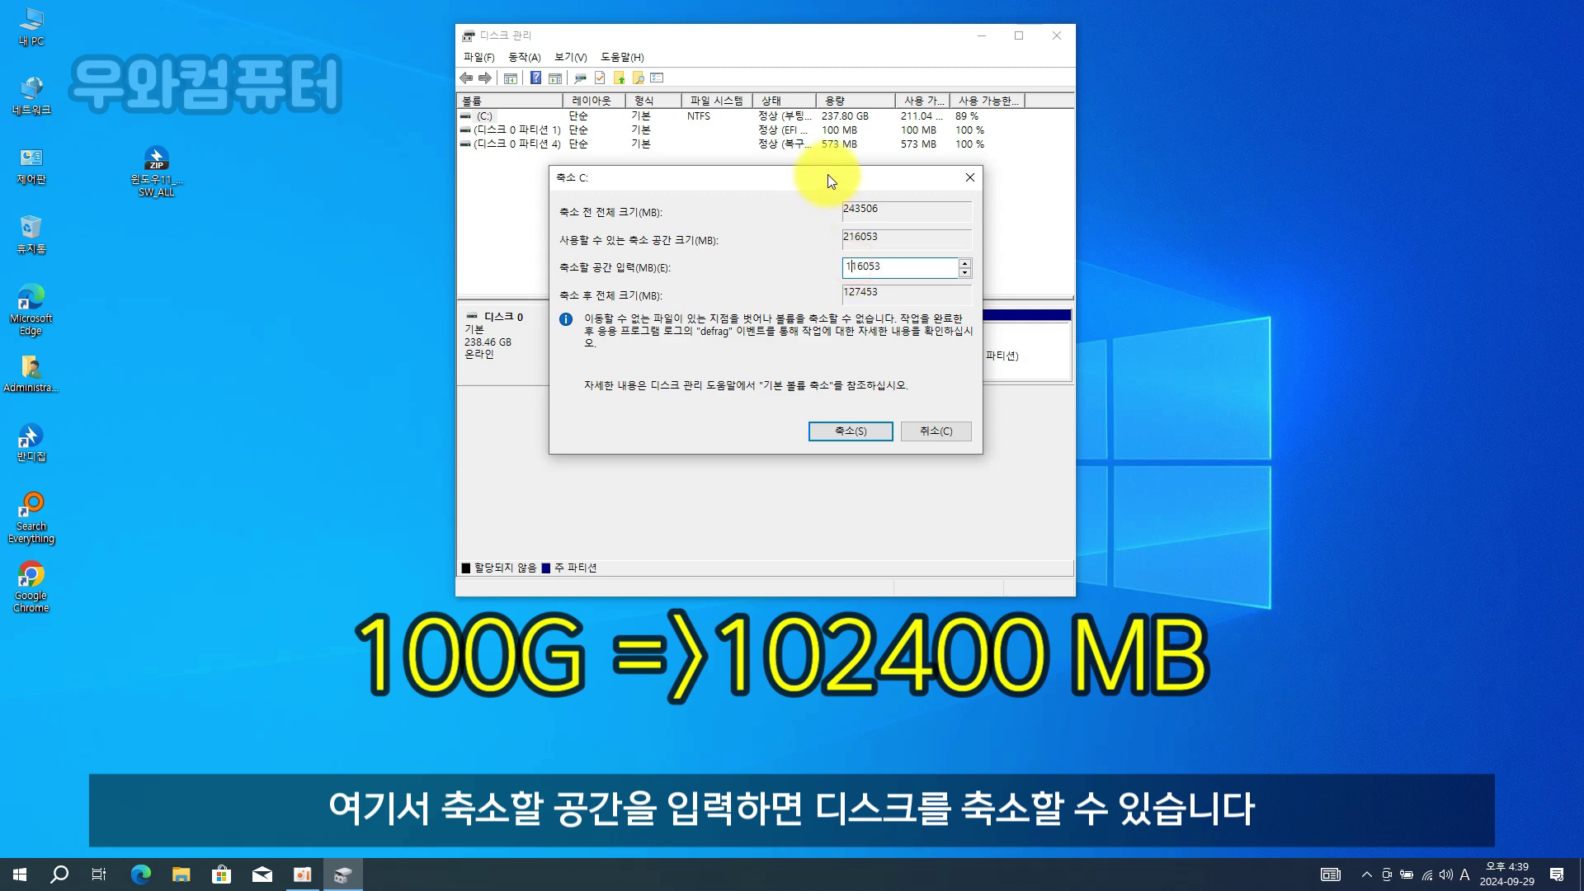
drag(828, 175, 853, 418)
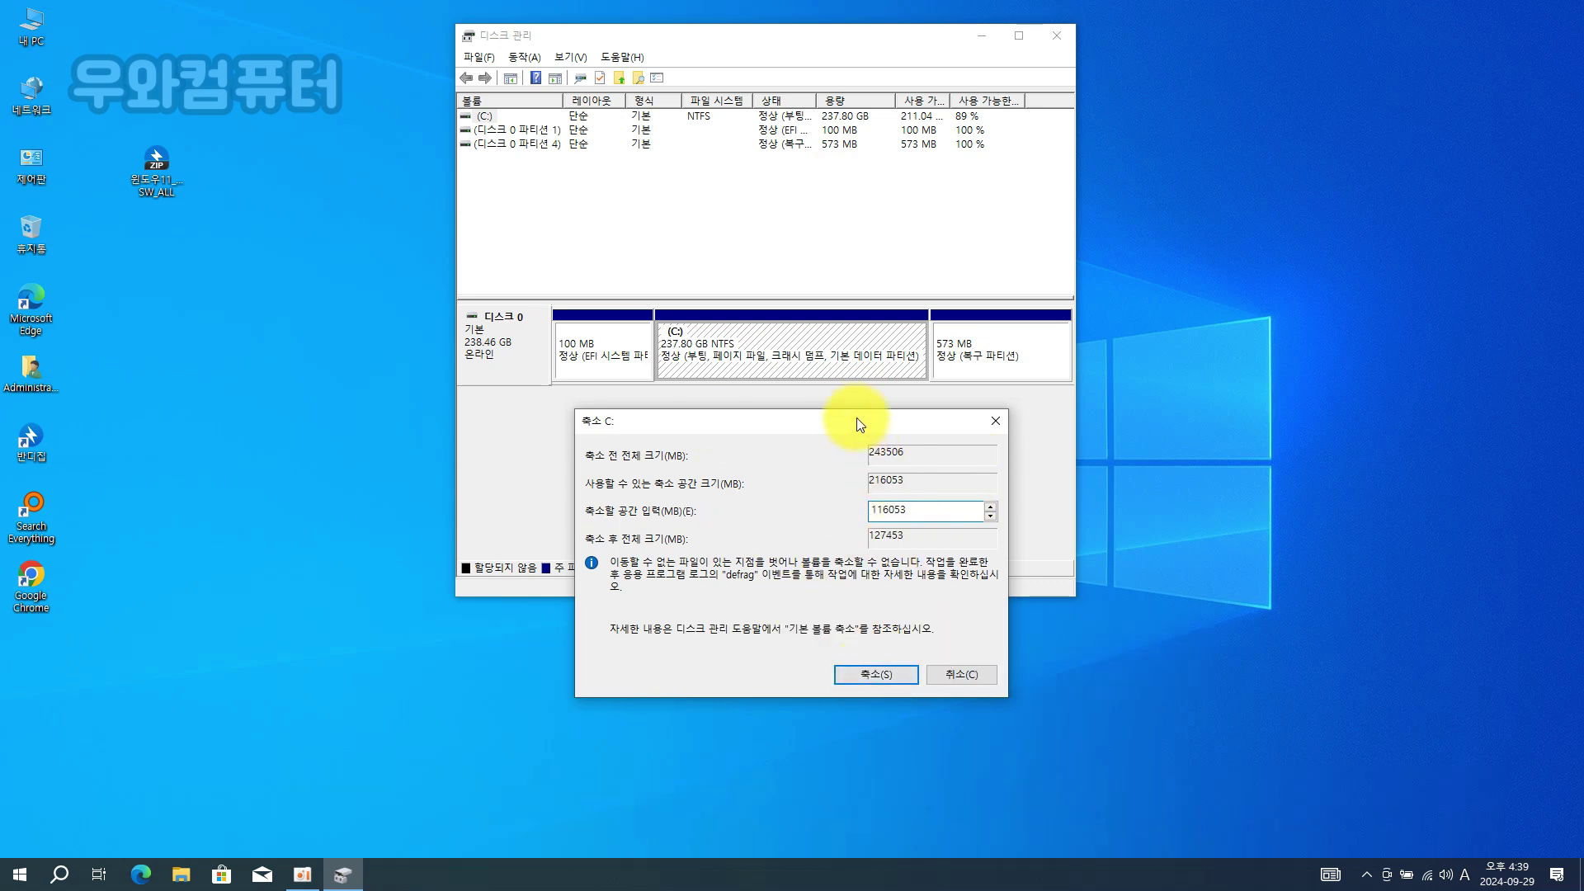
drag(856, 417, 854, 391)
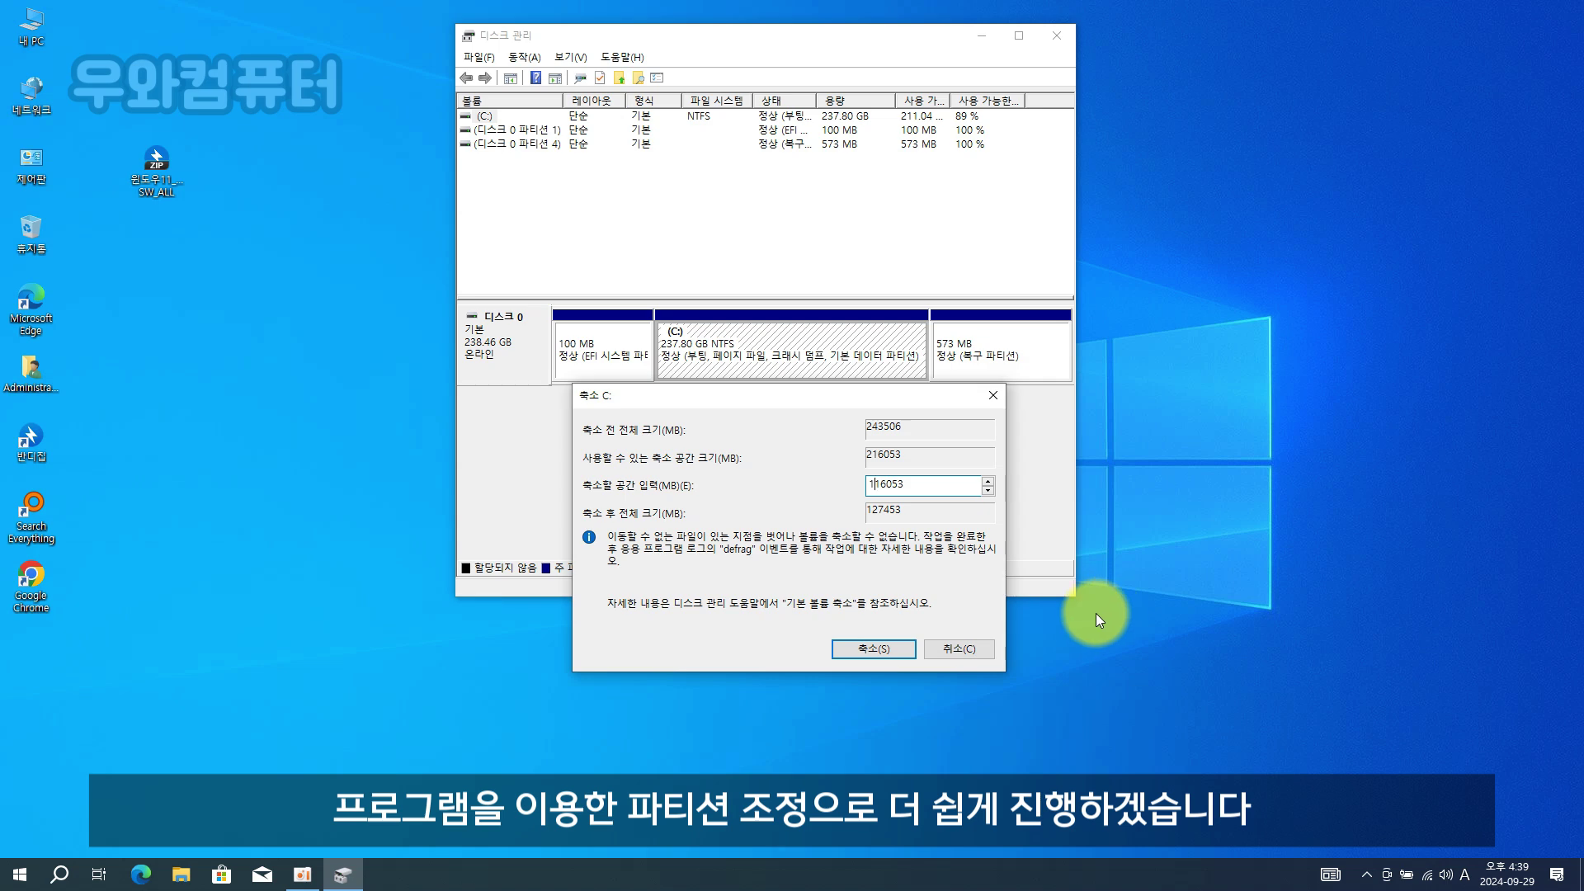
click(959, 649)
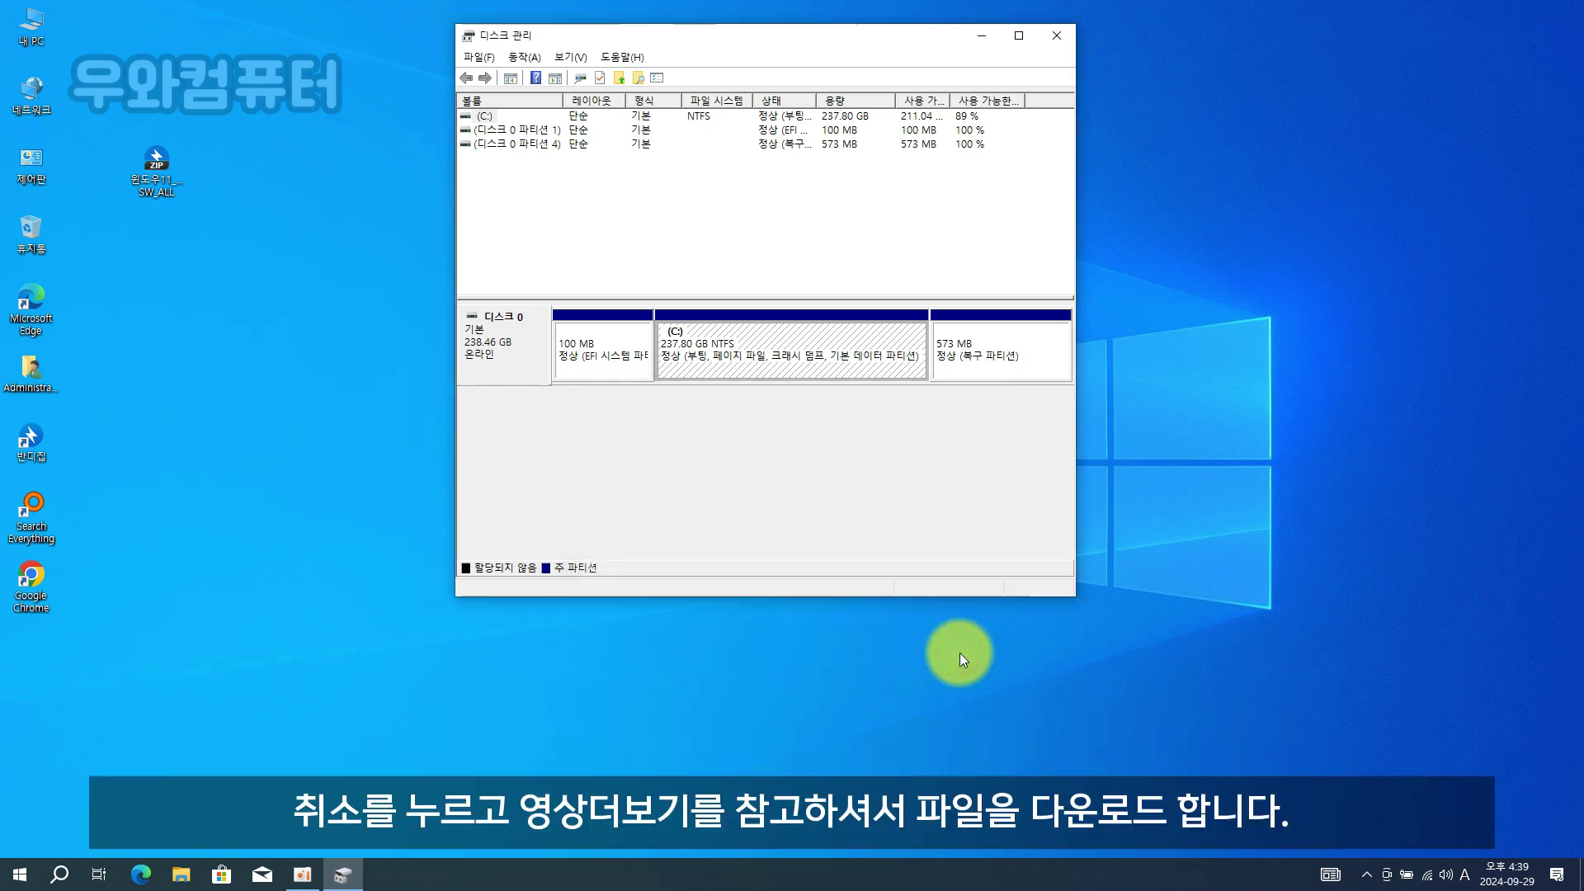
click(1067, 36)
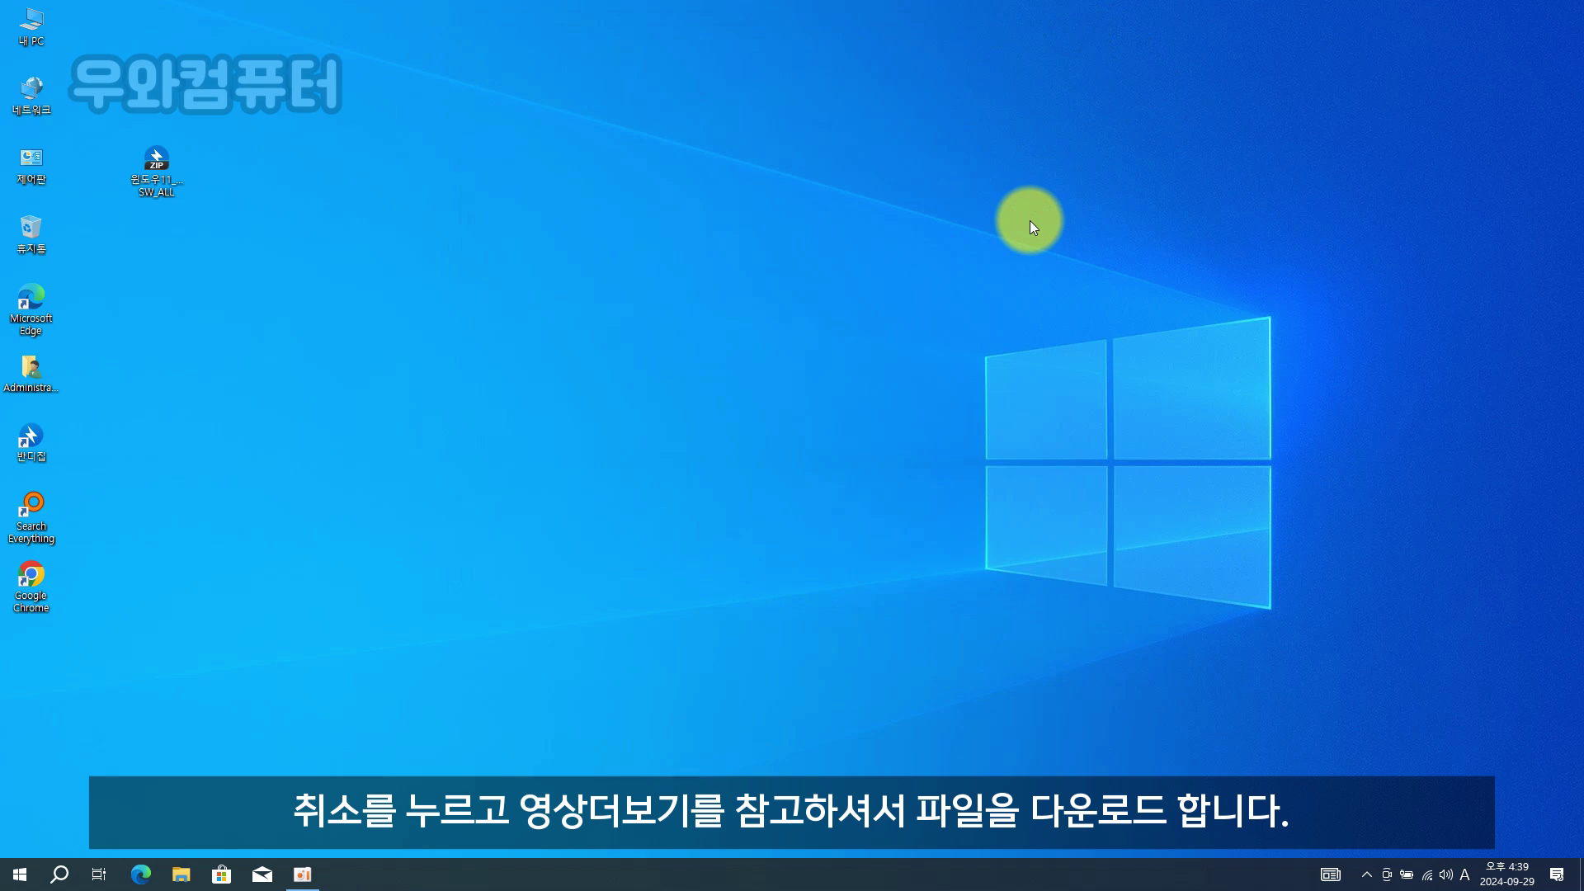
Extract 윈도우11_멀티부팅_설치_ SW_ALL.zip into its own folder and place that folder below the archive on the desktop.
right_click(160, 168)
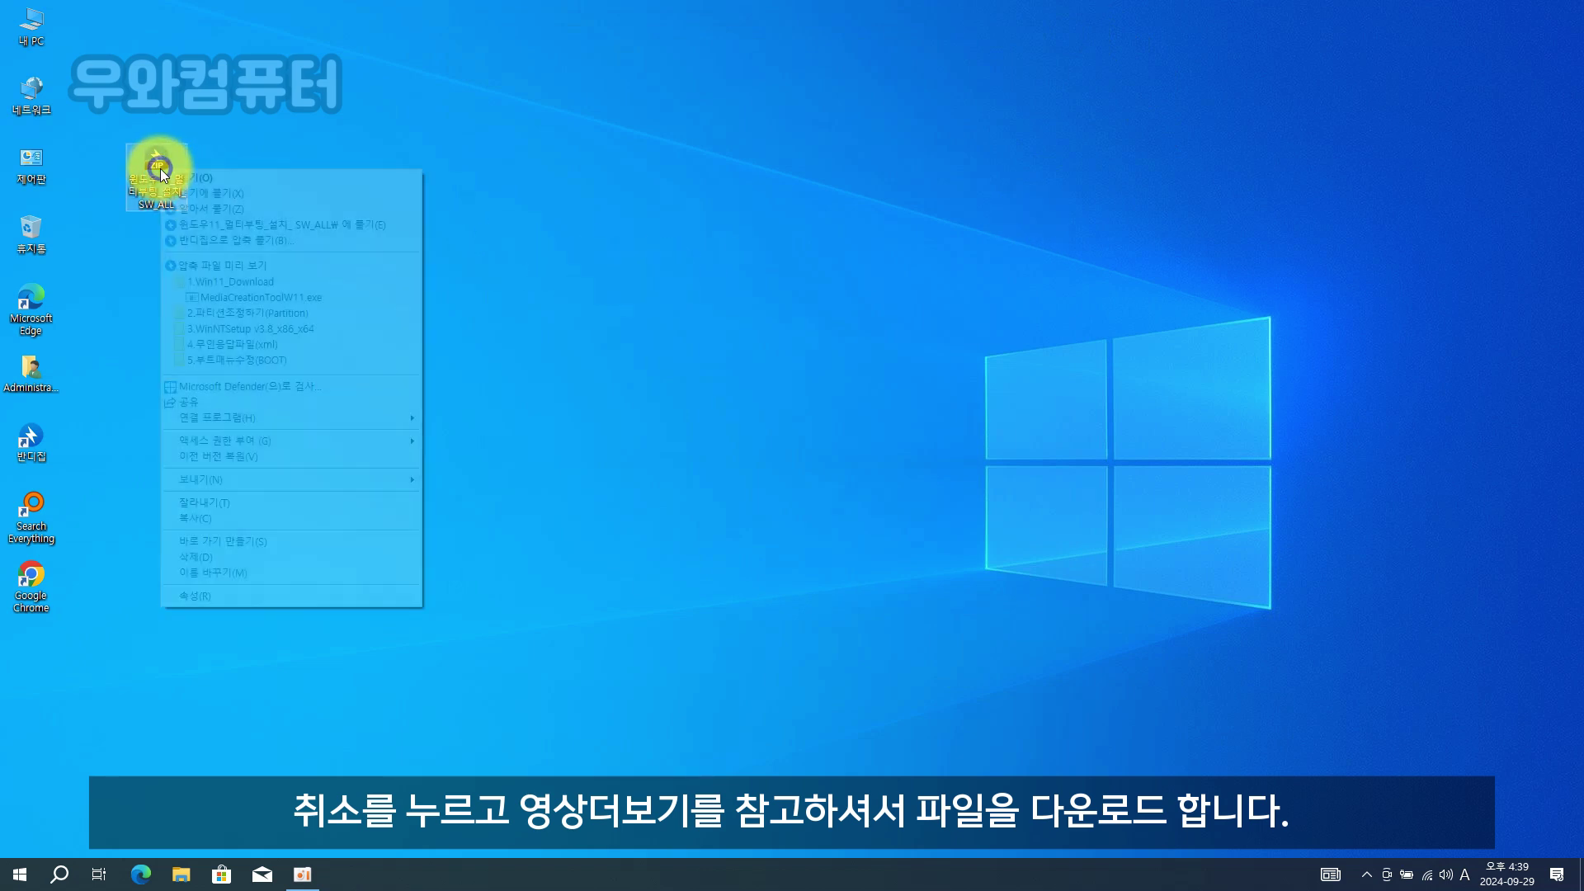
click(216, 231)
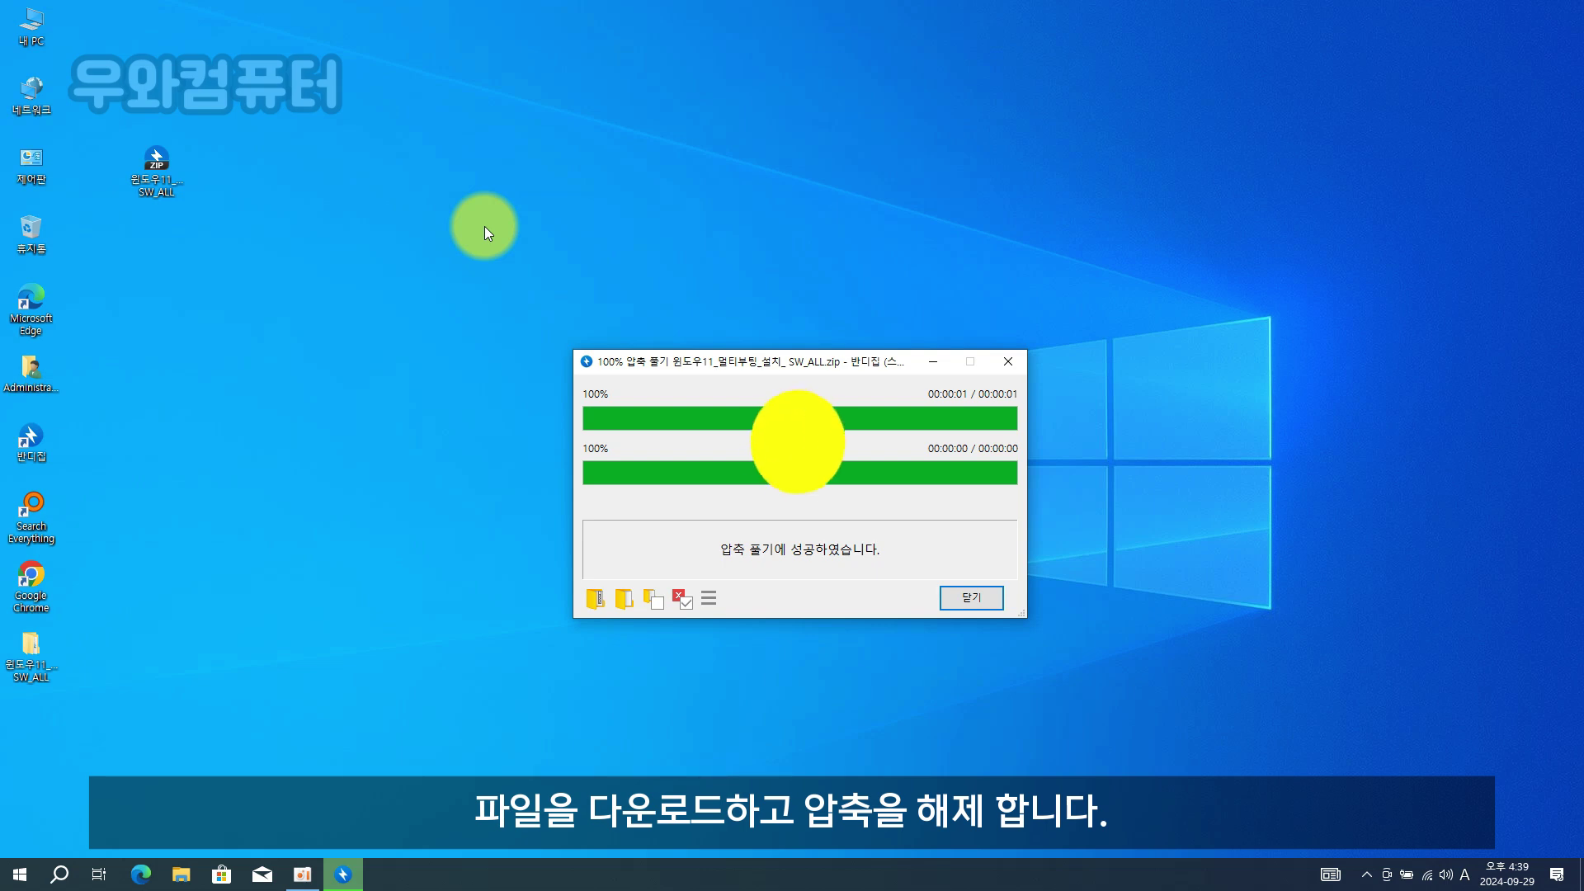
click(984, 605)
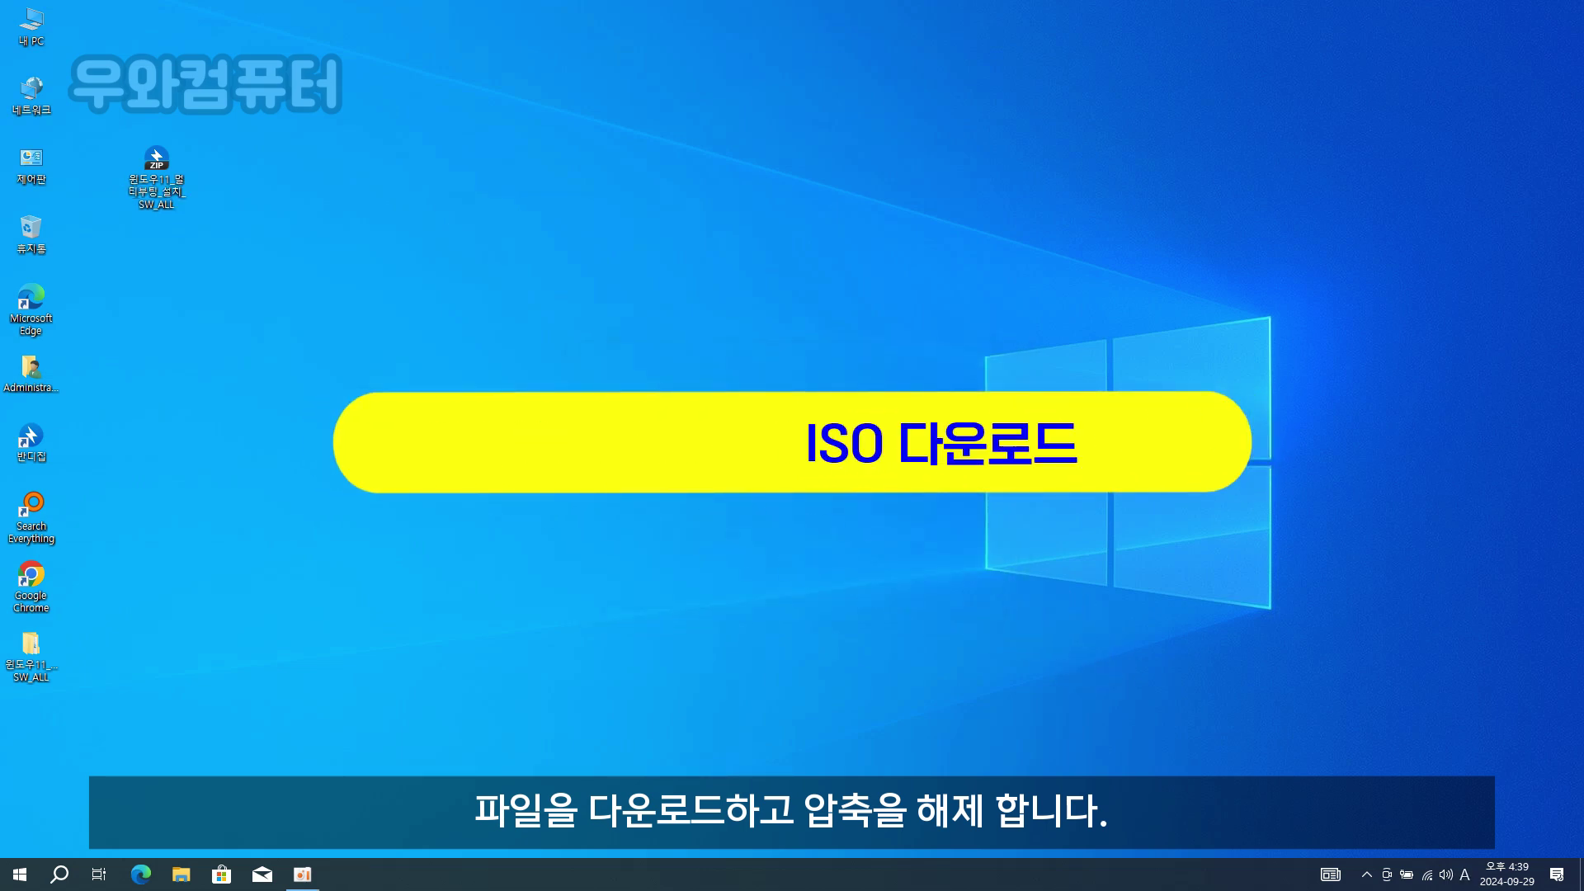
drag(29, 647, 159, 258)
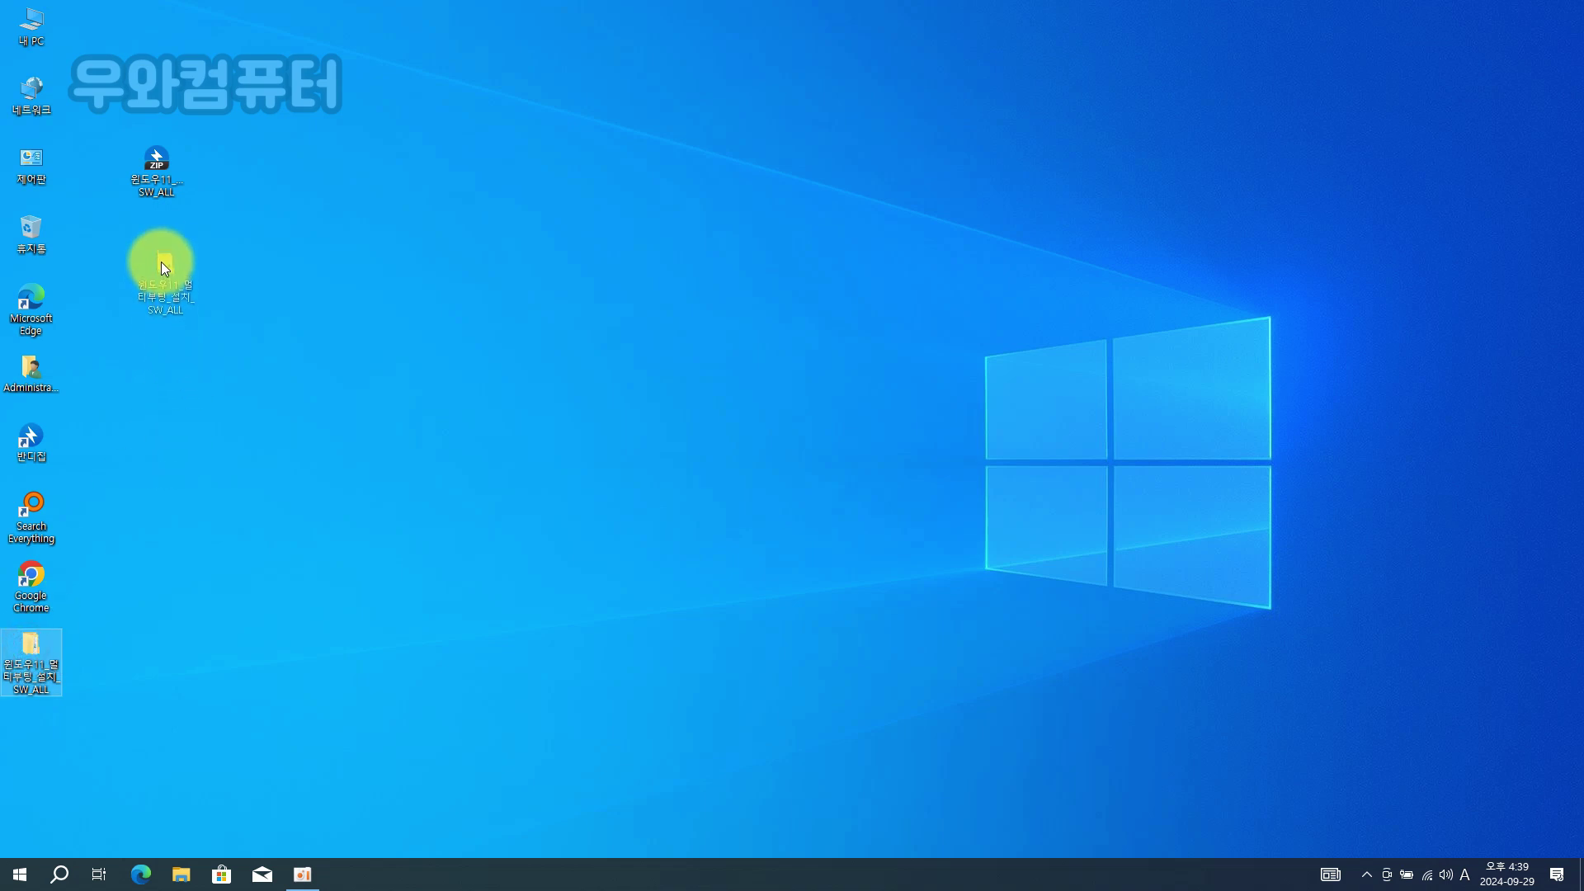
Launch MediaCreationToolW11 from the extracted folder's 1.Win11_Download subfolder, go back to the parent folder and minimize the window.
double_click(157, 235)
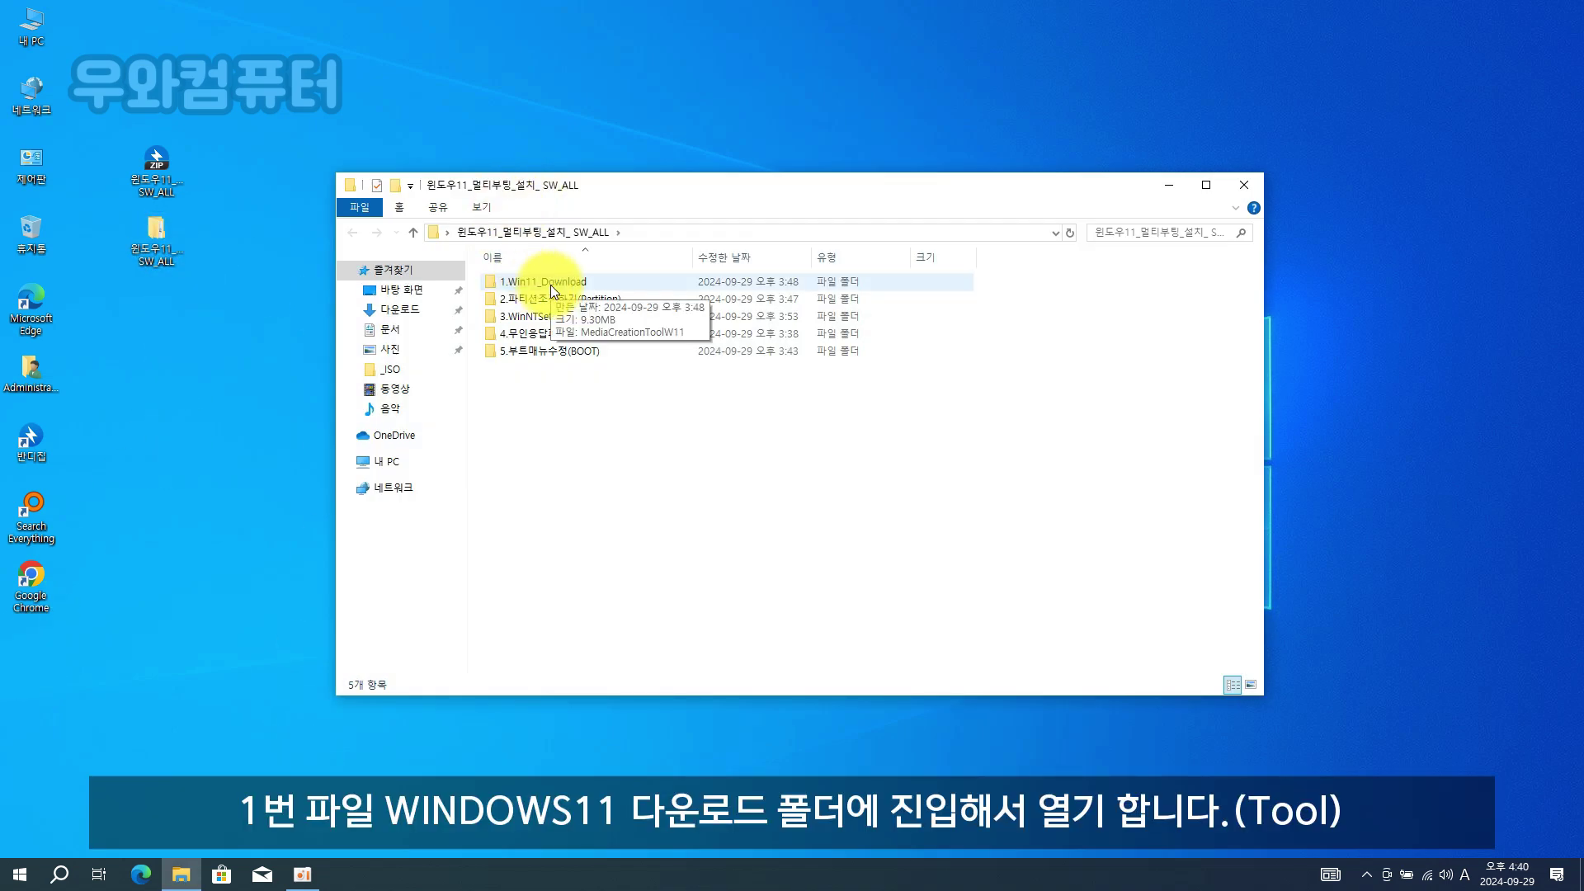
double_click(550, 285)
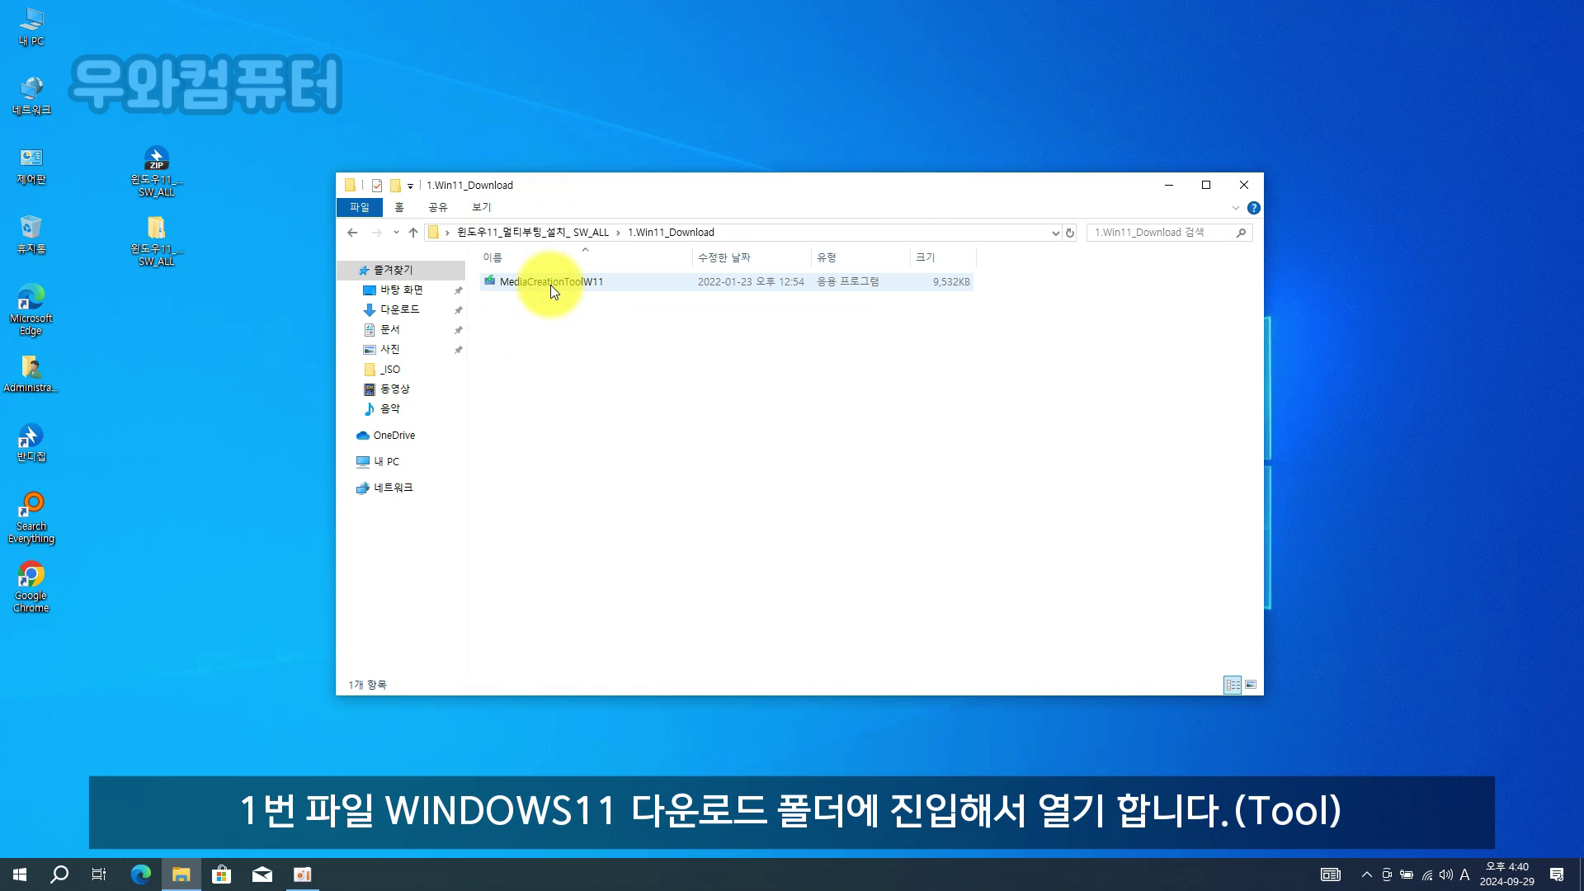
right_click(551, 285)
click(613, 324)
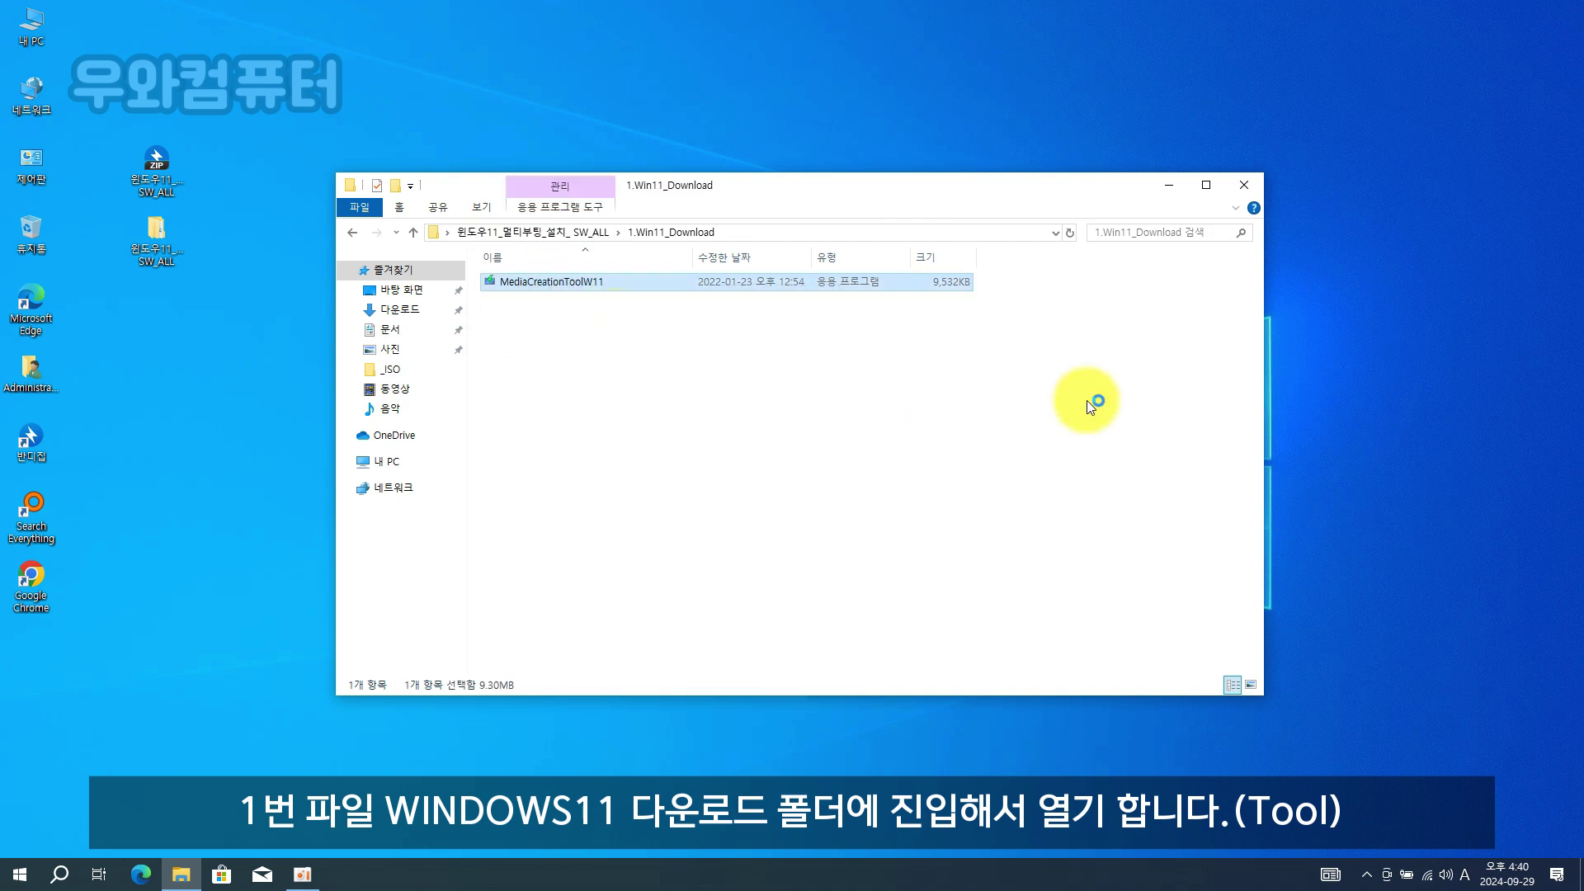
click(584, 234)
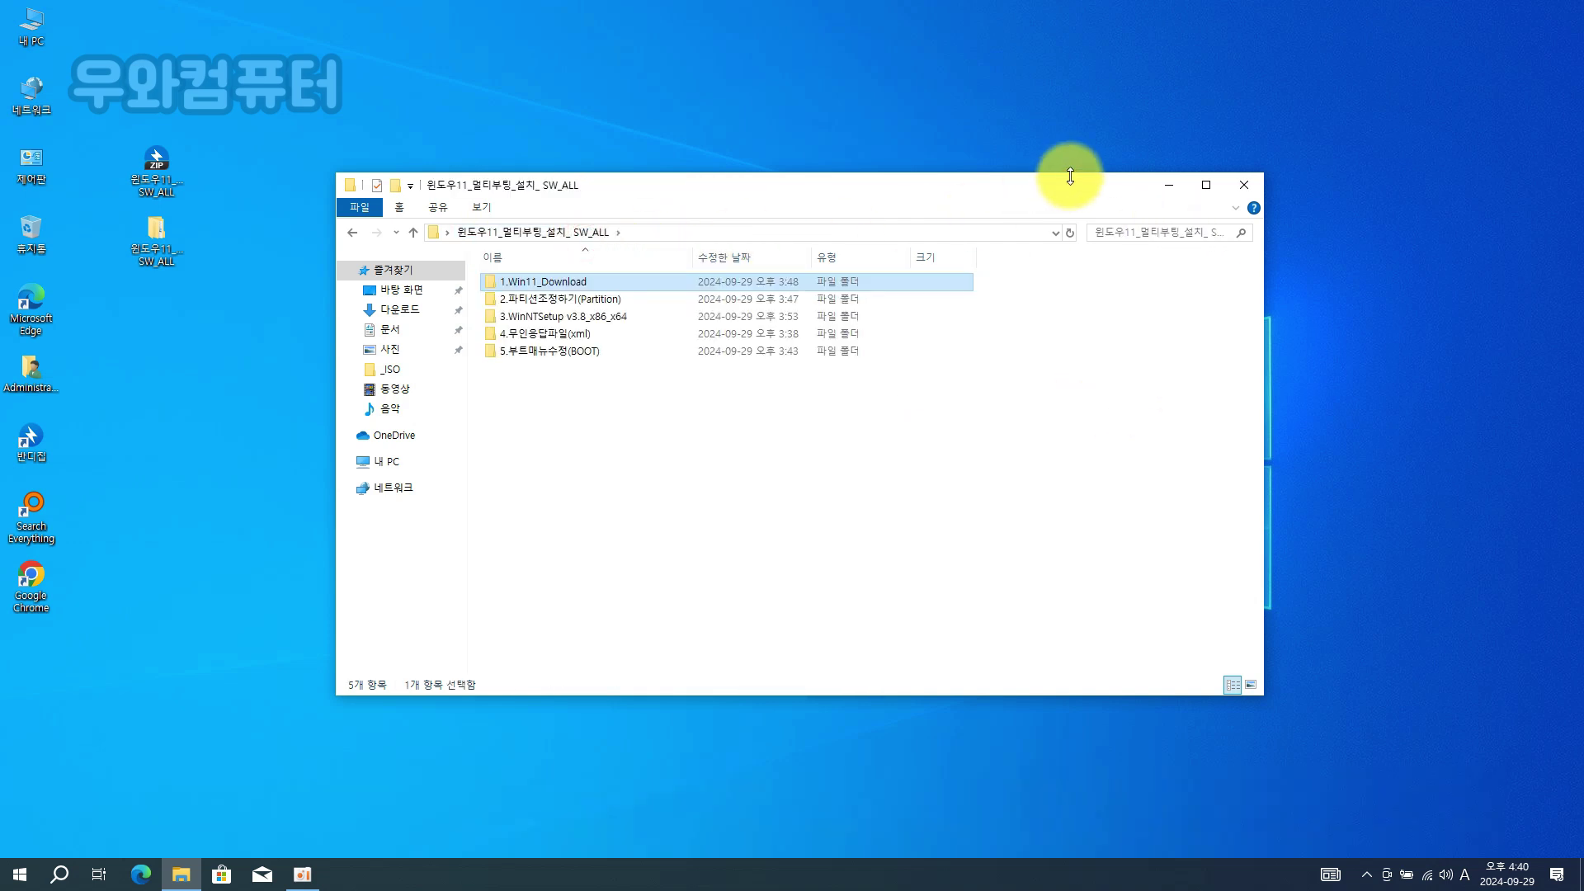
click(1176, 186)
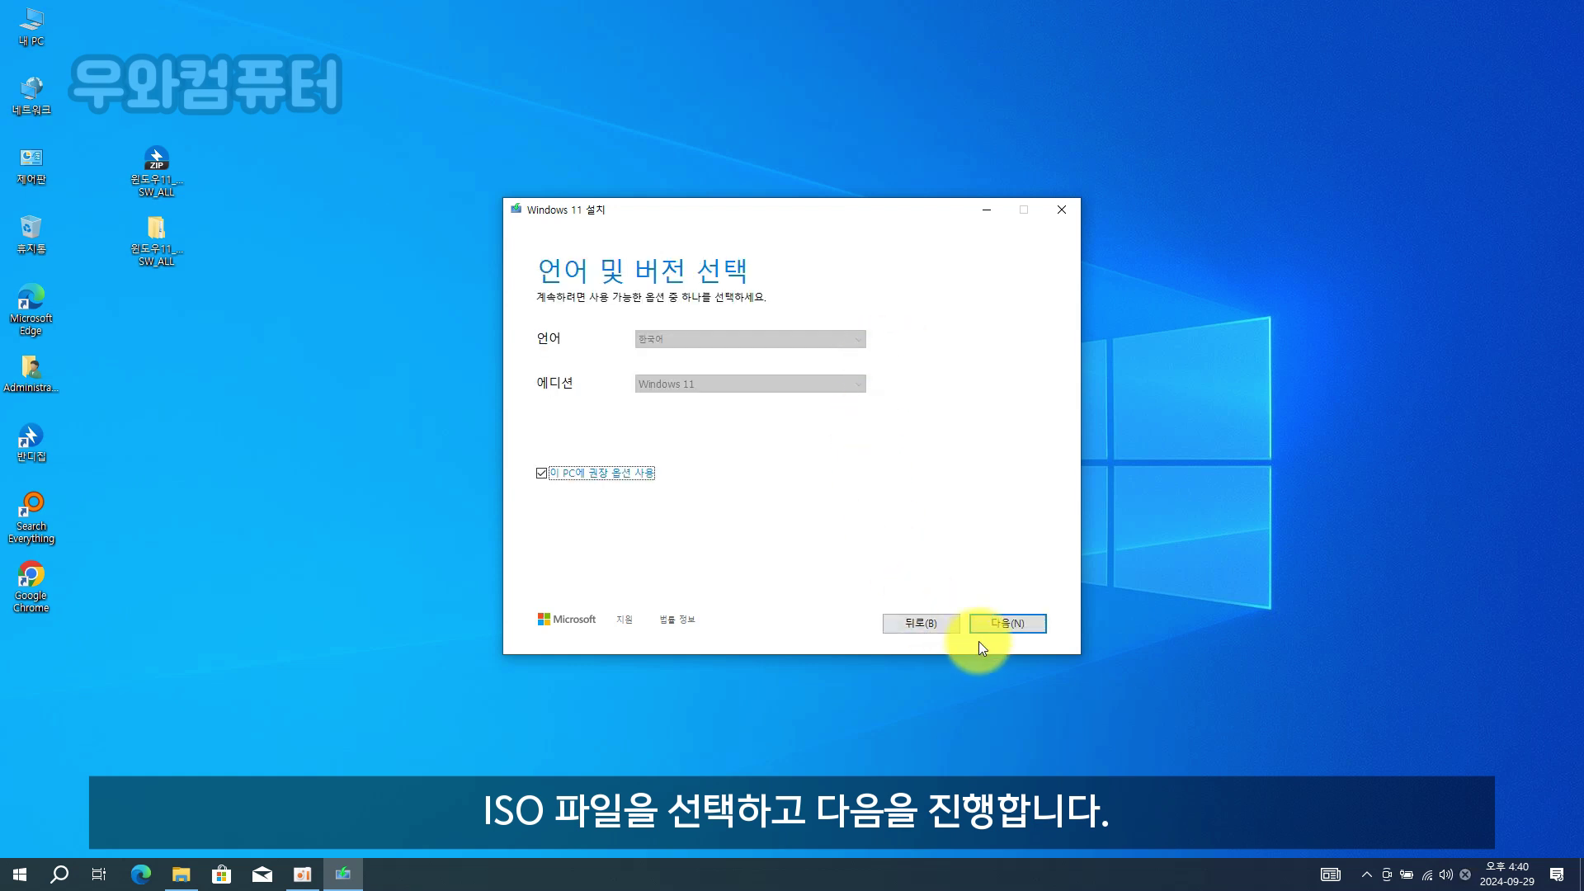
Accept the recommended language and Windows 11 edition and choose an ISO file as the installation media.
click(1003, 621)
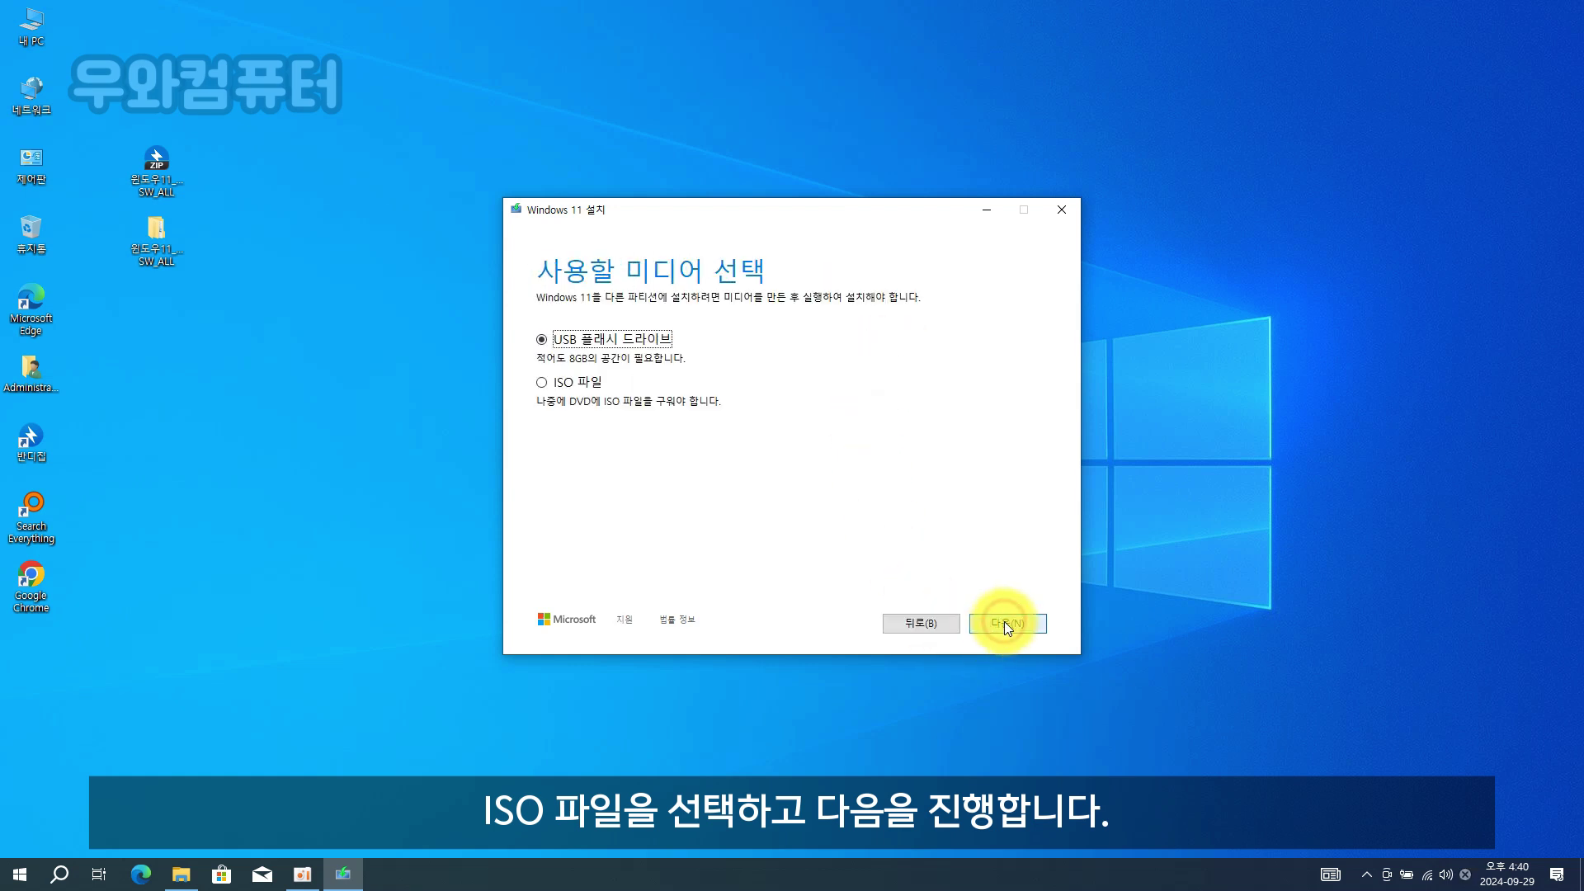
click(558, 385)
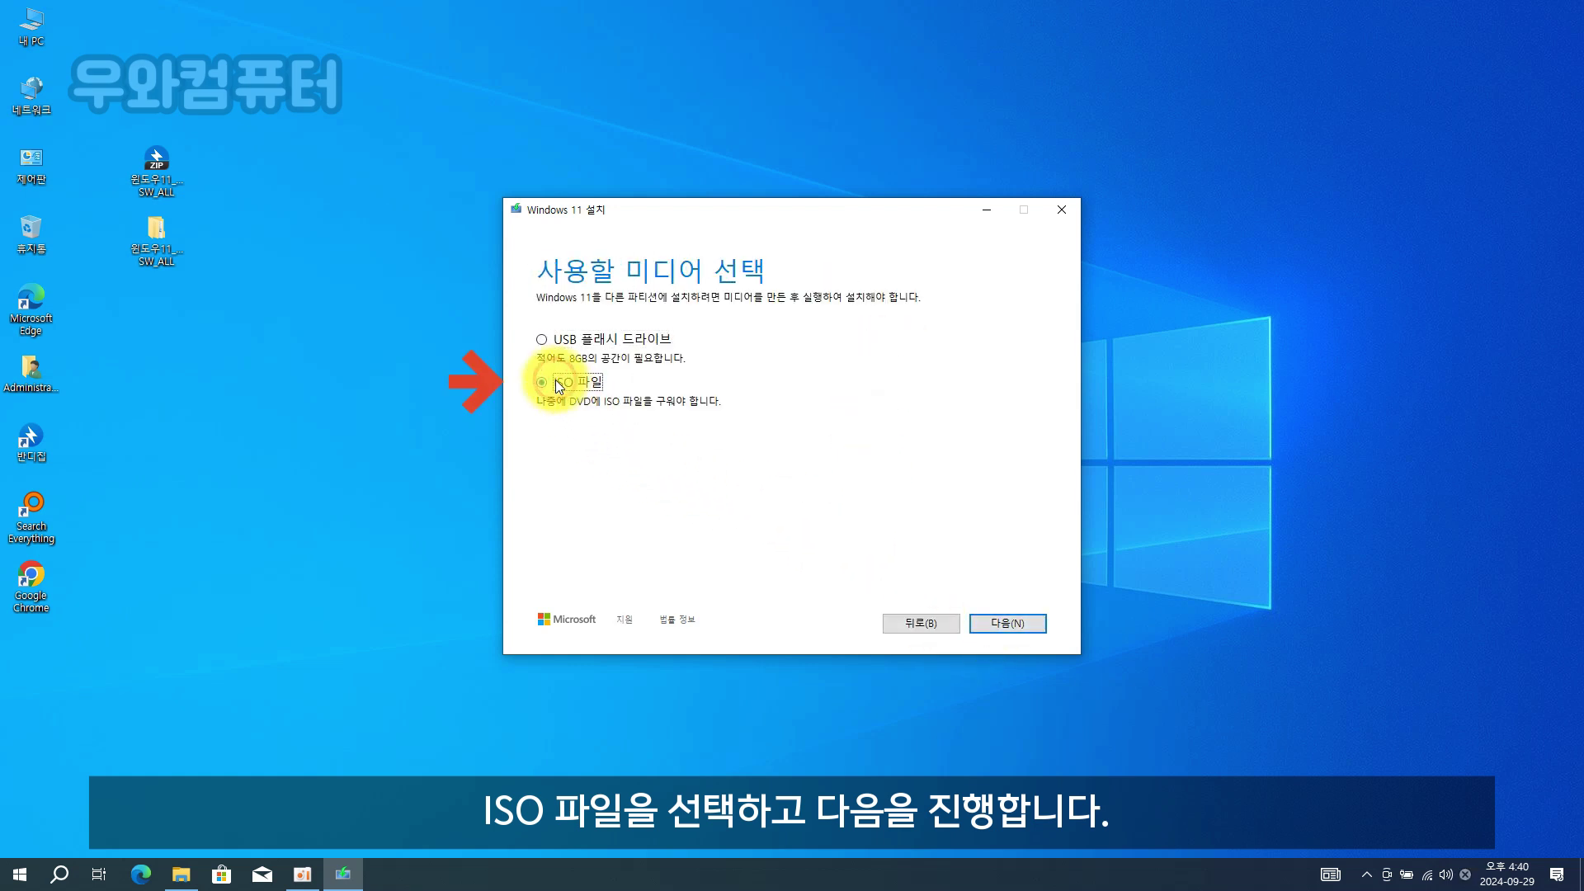
click(1018, 624)
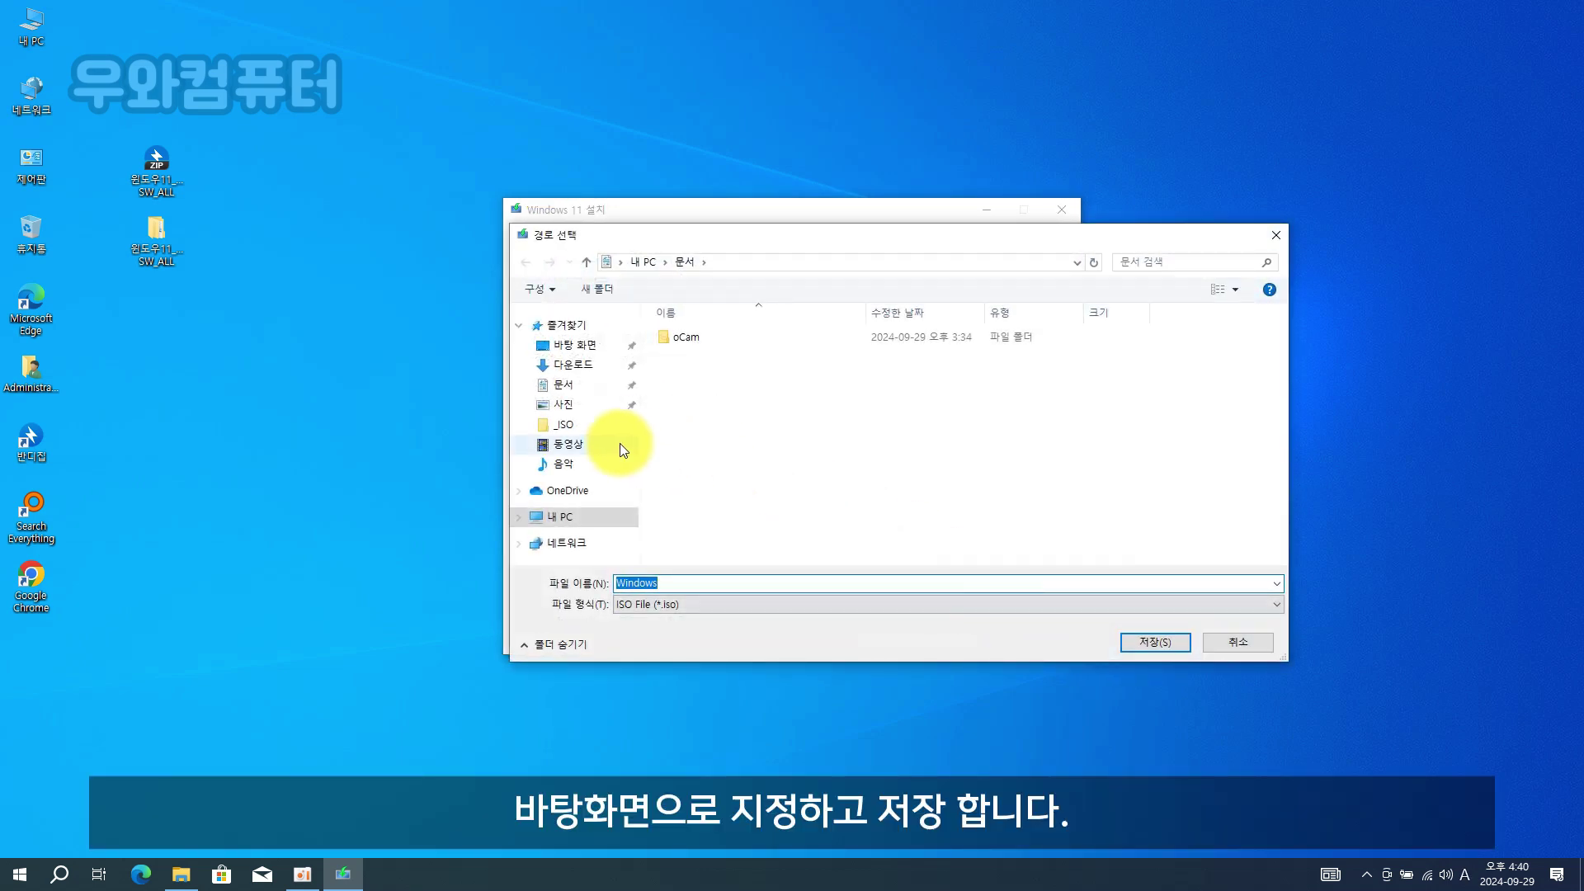
Save the ISO file to the desktop (바탕 화면) under the name Windows11.
click(578, 515)
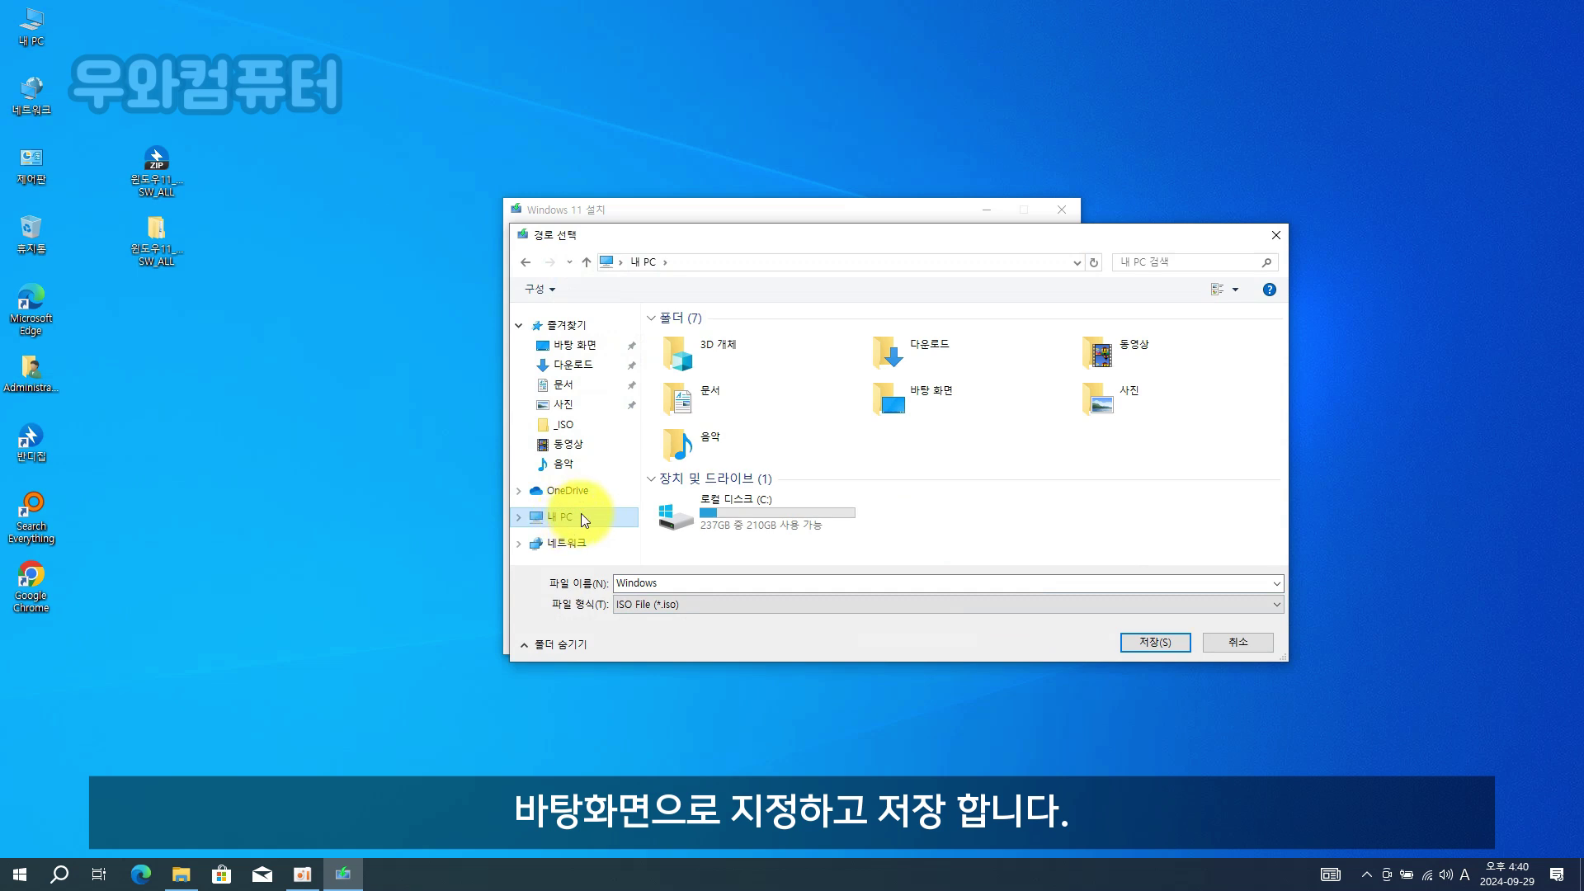
click(587, 347)
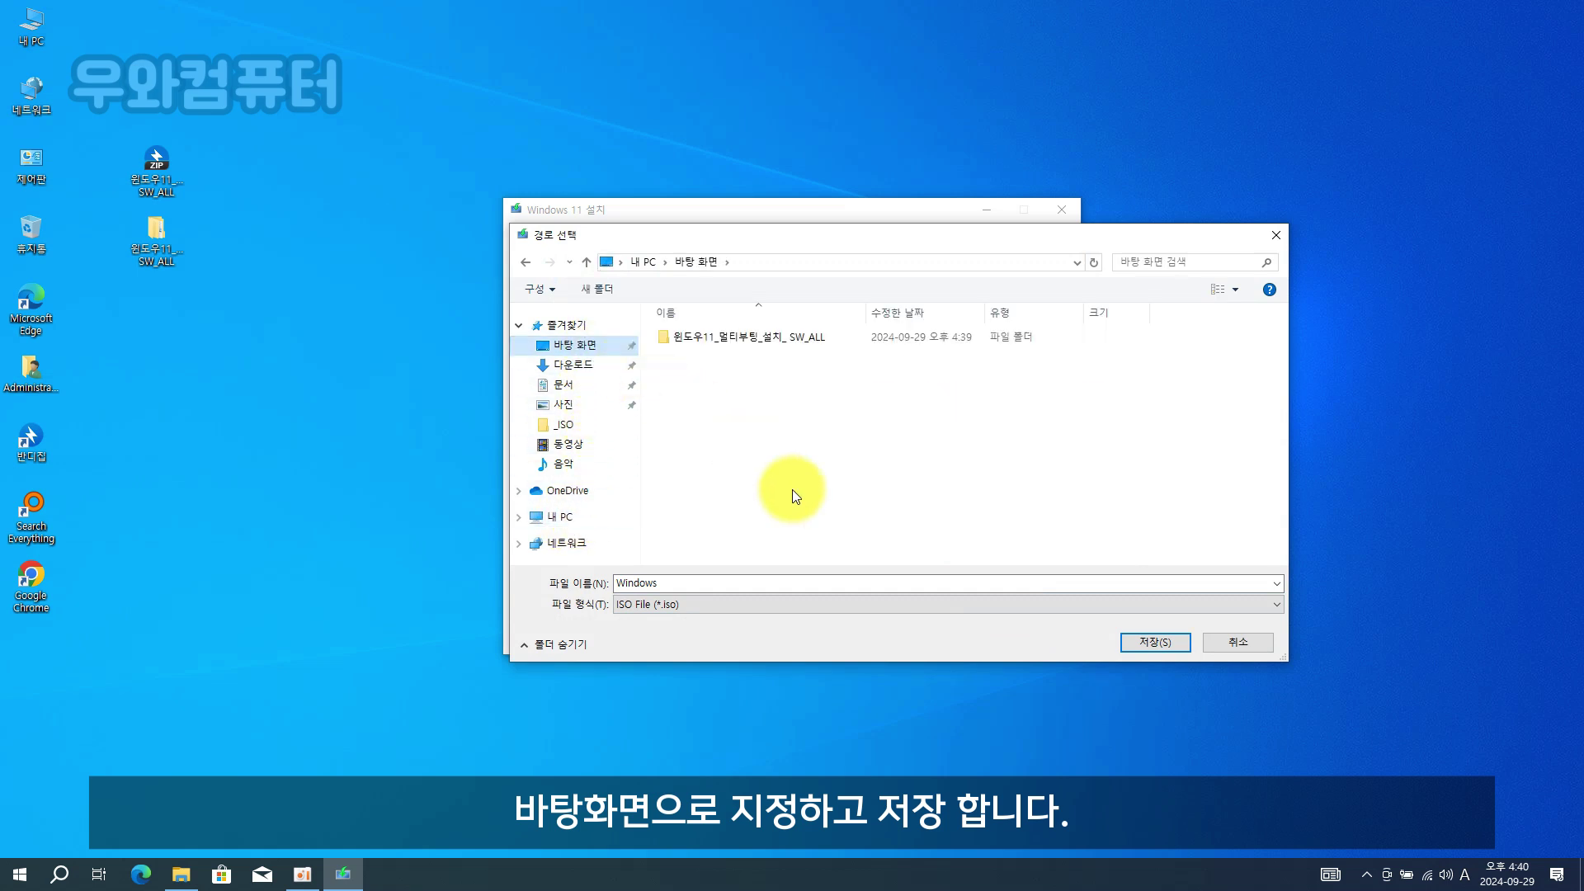
click(967, 581)
click(970, 581)
text(11)
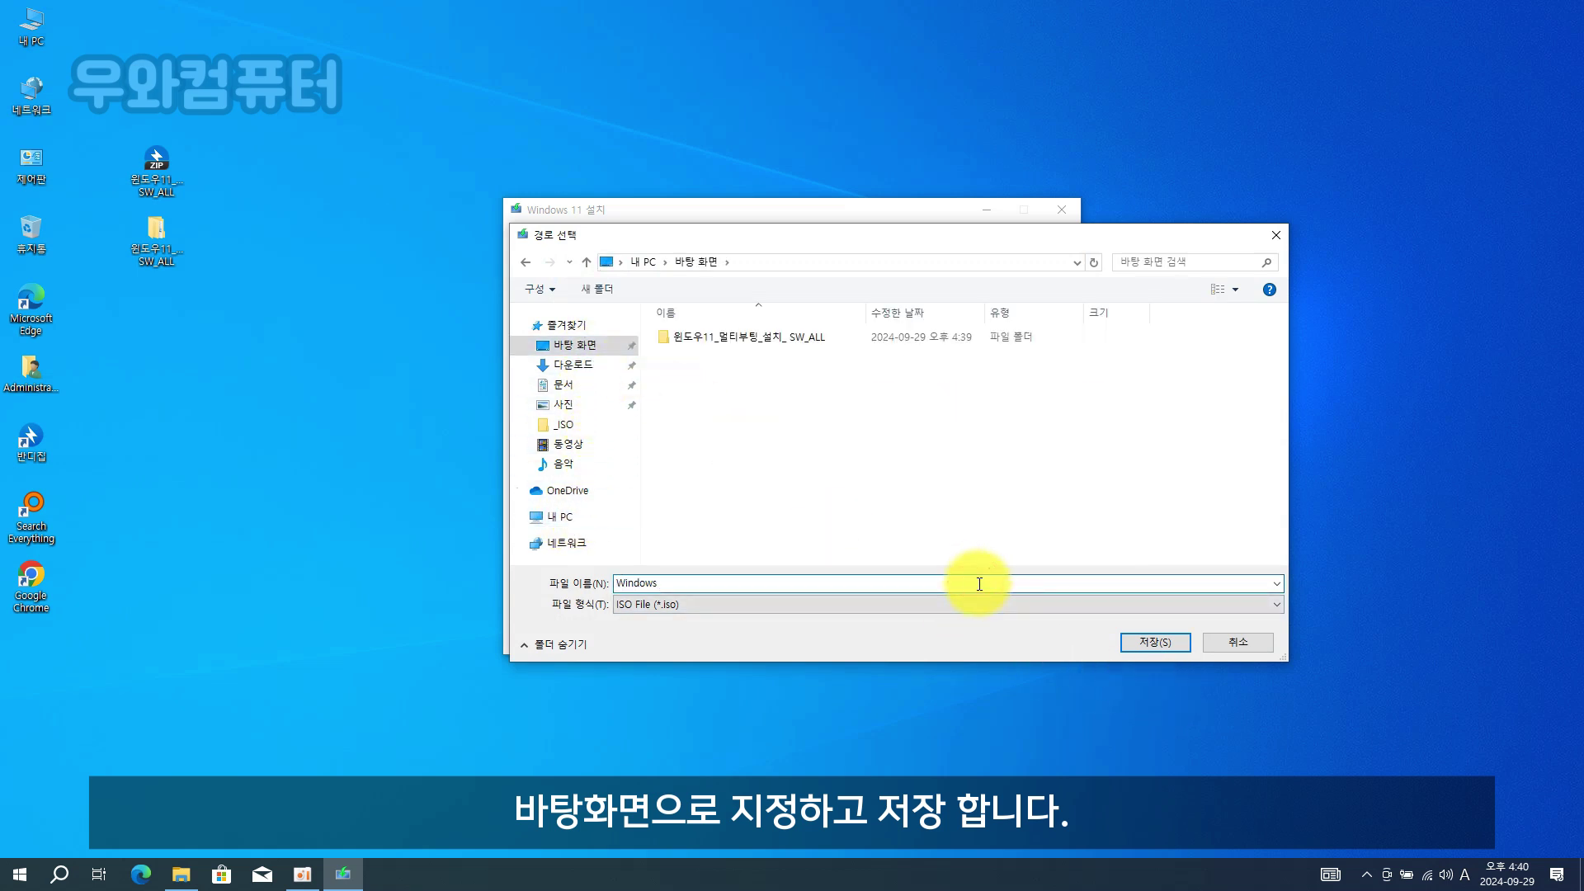
click(1156, 645)
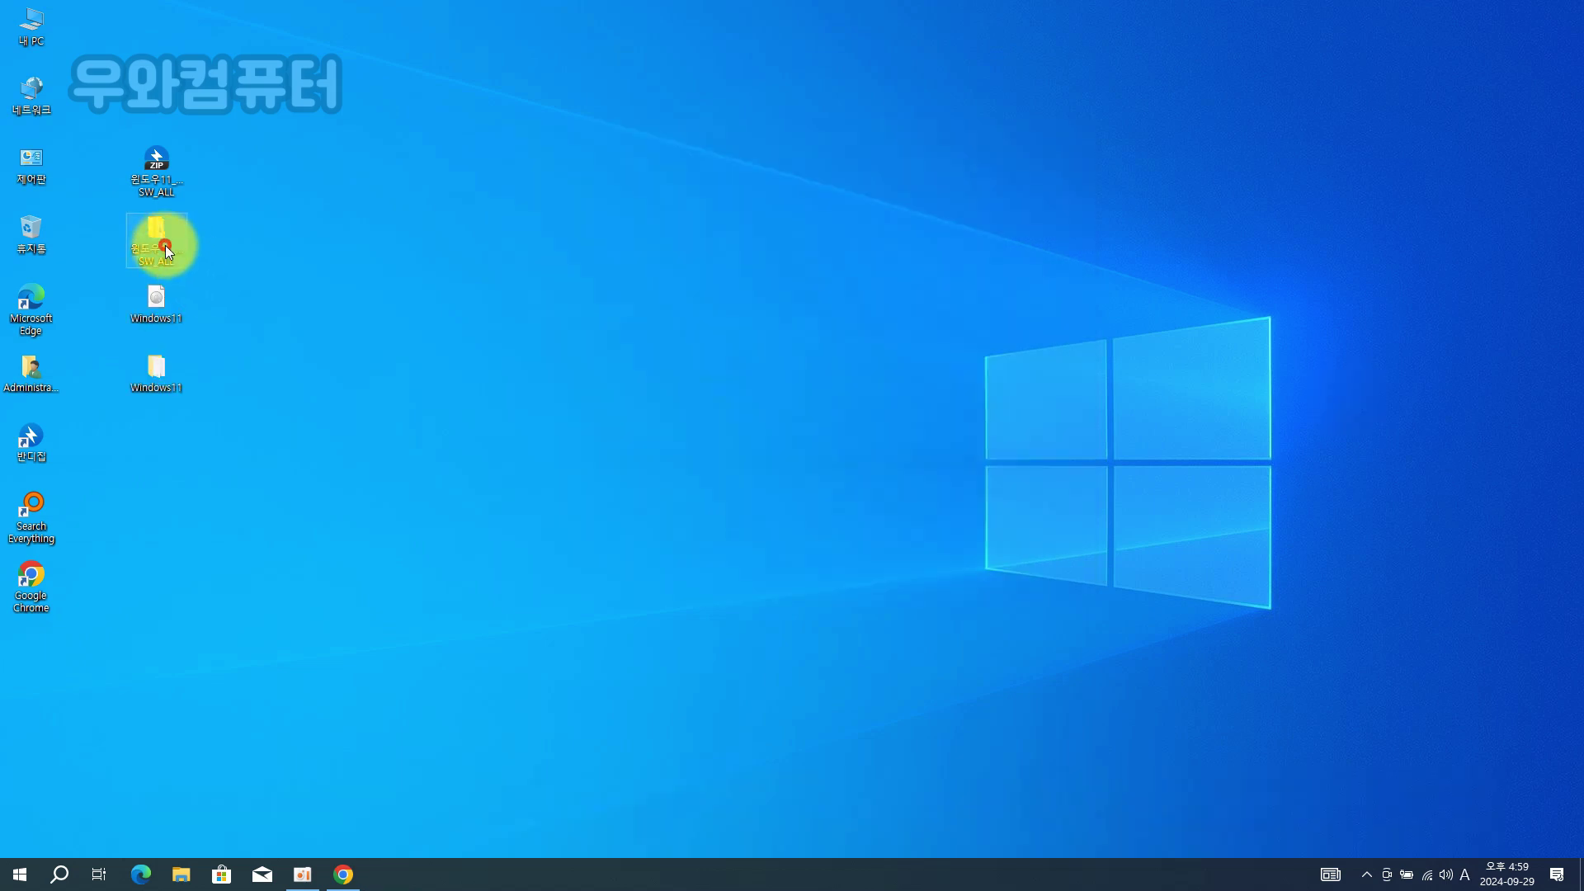
Launch the MiniTool Partition Wizard Free 12 installer from the 2.파티션조정하기(Partition) subfolder of the extracted desktop folder.
double_click(165, 245)
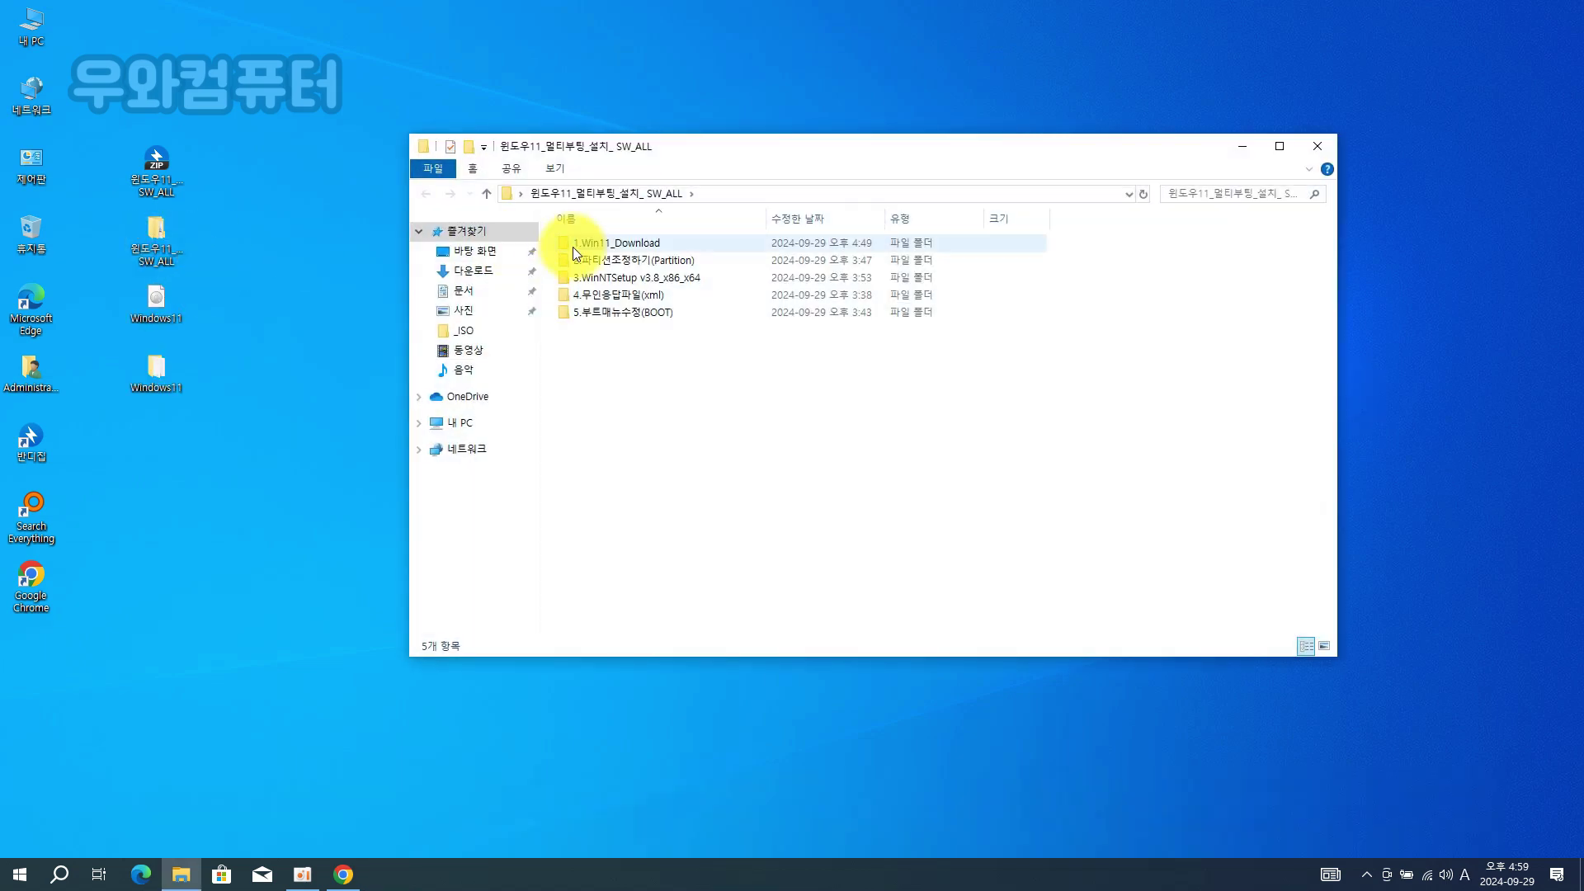
double_click(622, 260)
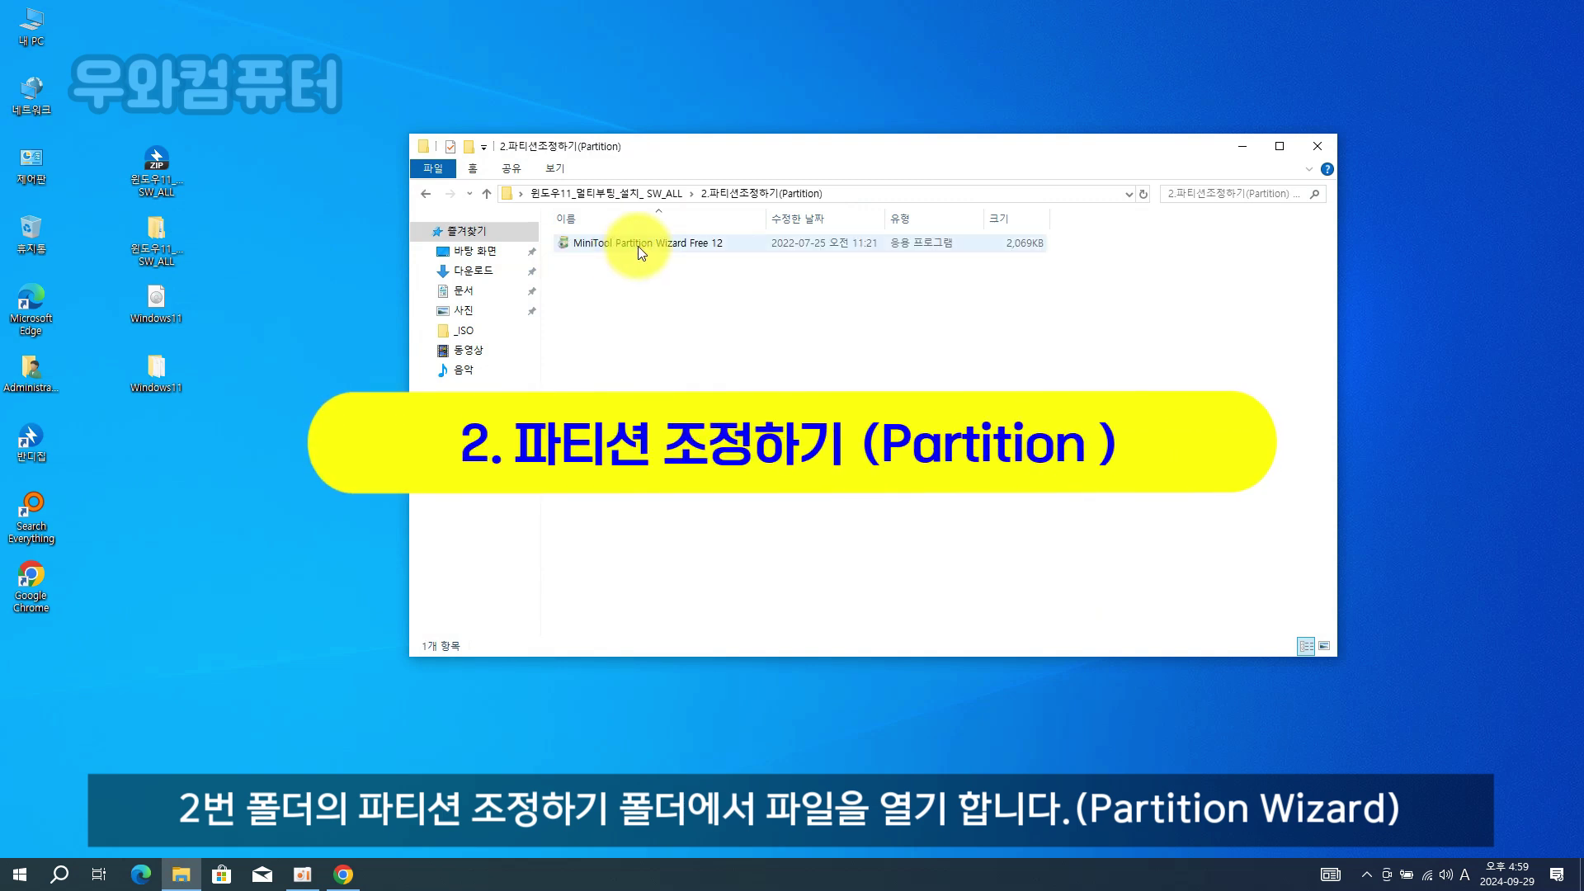
right_click(637, 245)
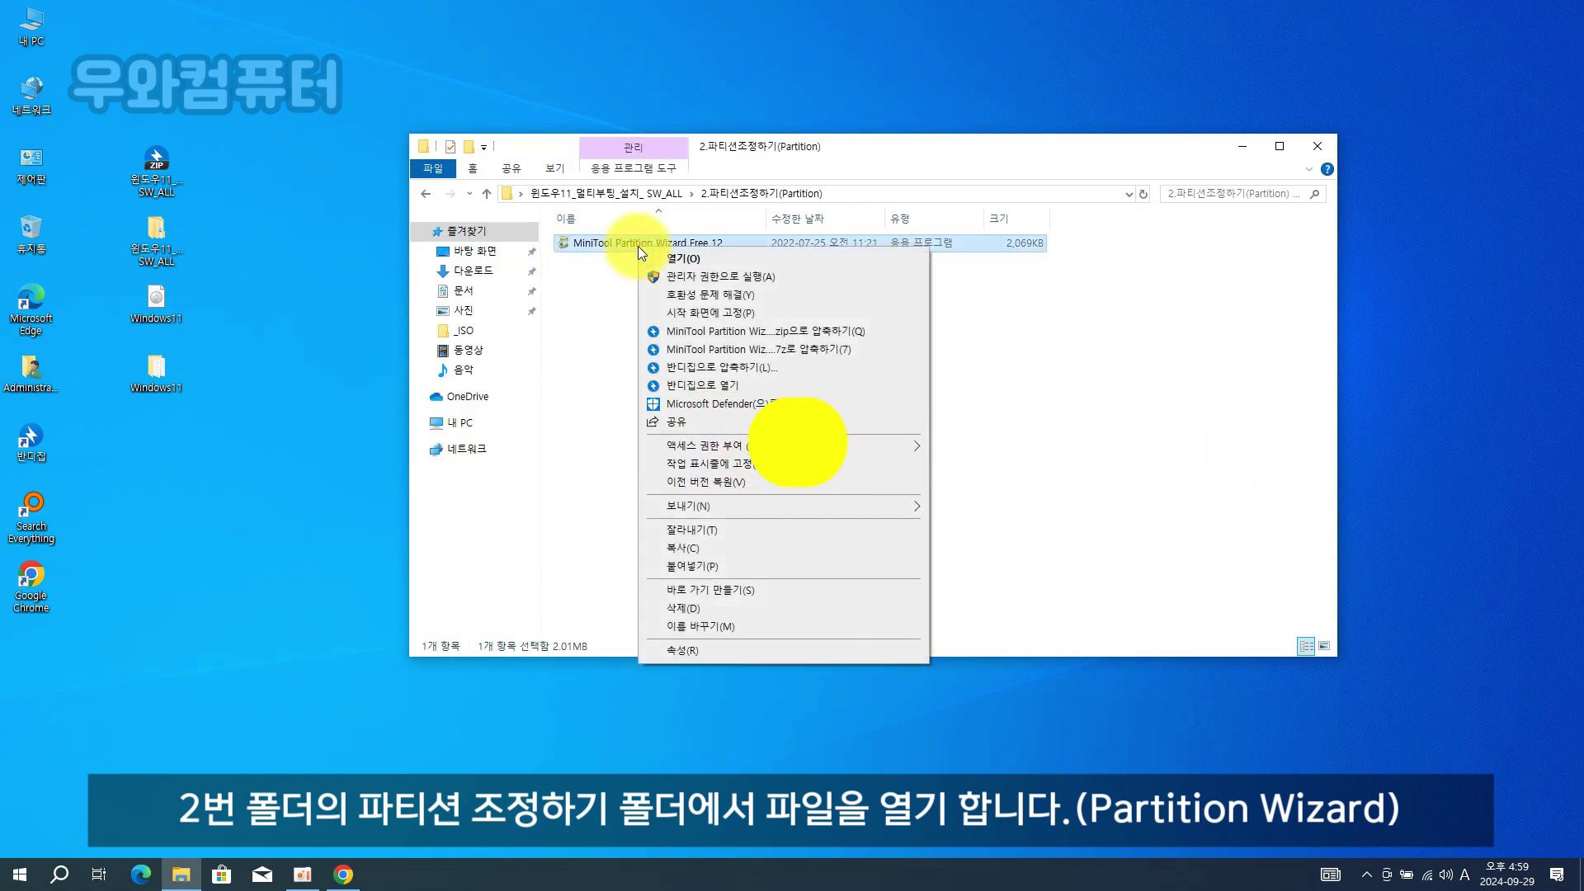
click(673, 259)
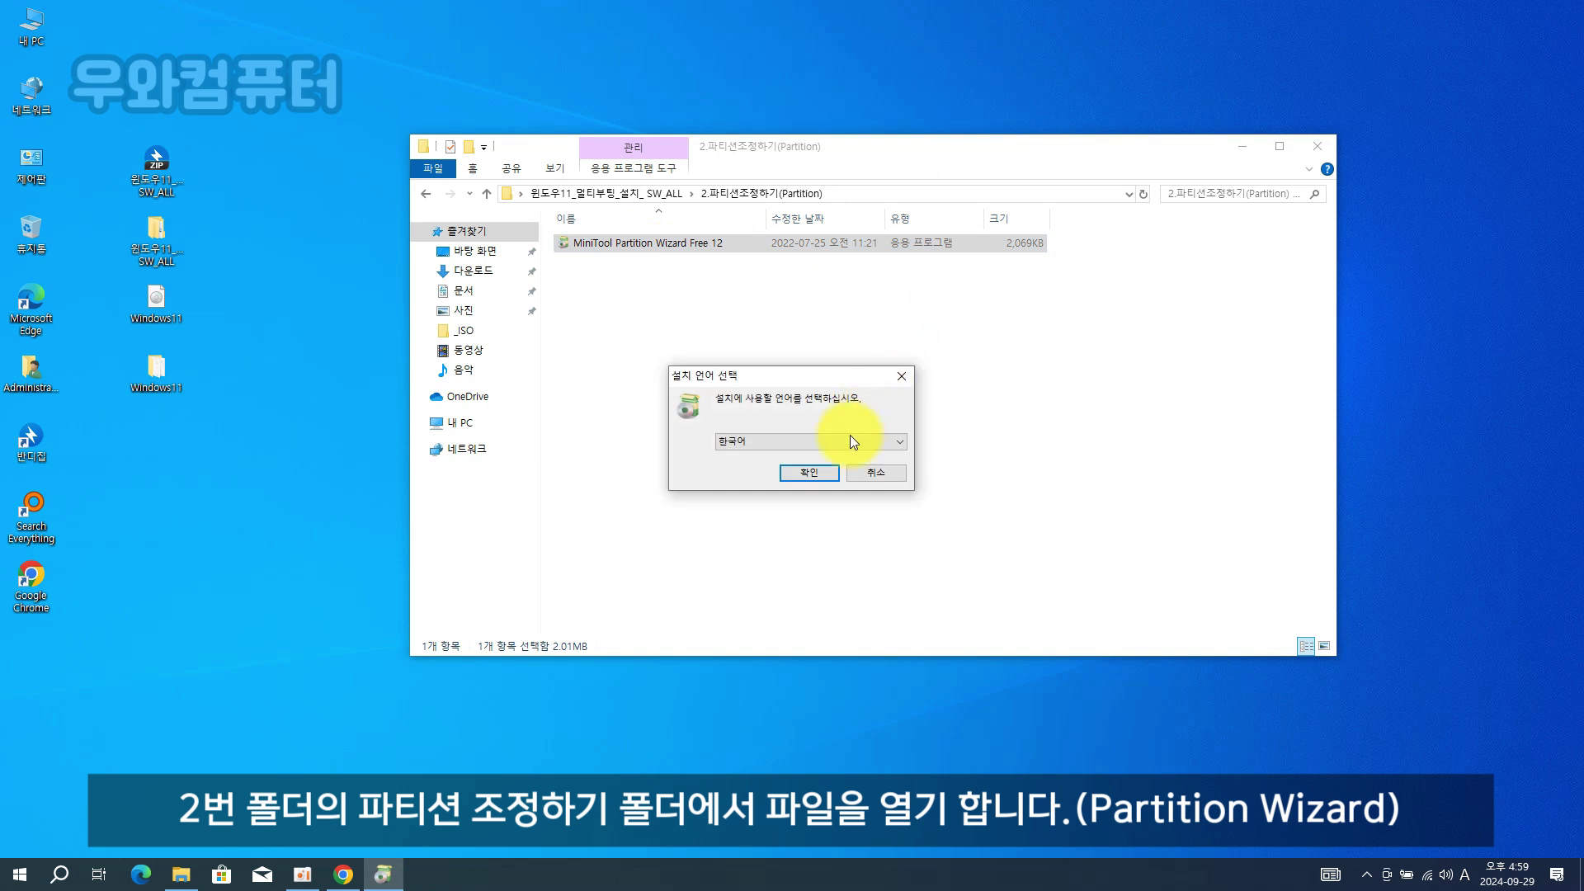
Install only MiniTool Partition Wizard Free in Korean (한국어), without ShadowMaker, and finish setup with the program set to launch.
click(809, 472)
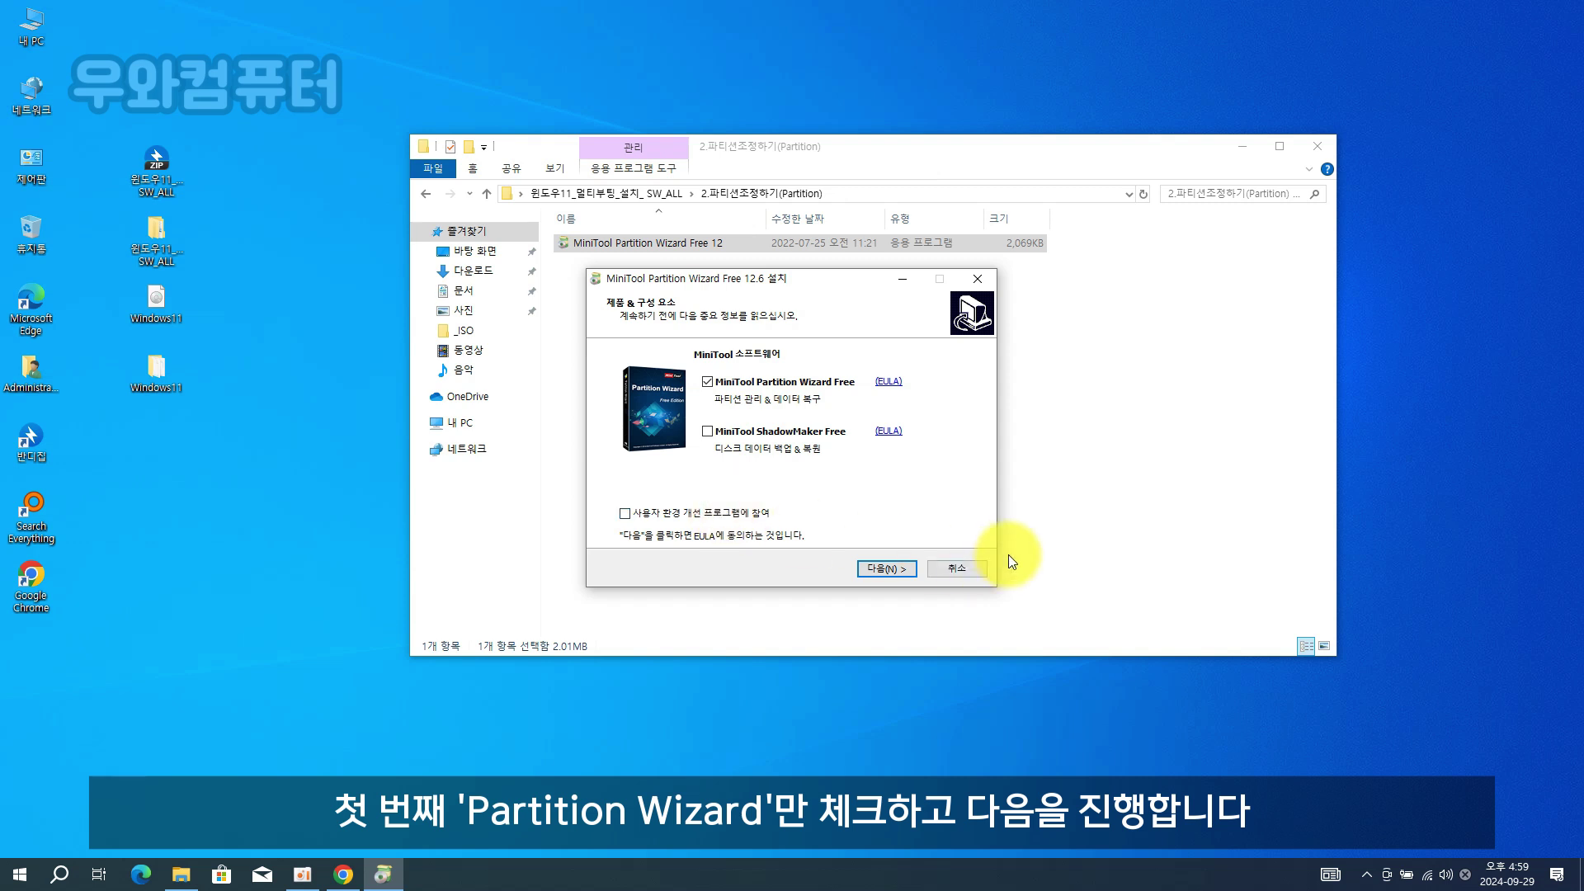
click(881, 569)
click(883, 566)
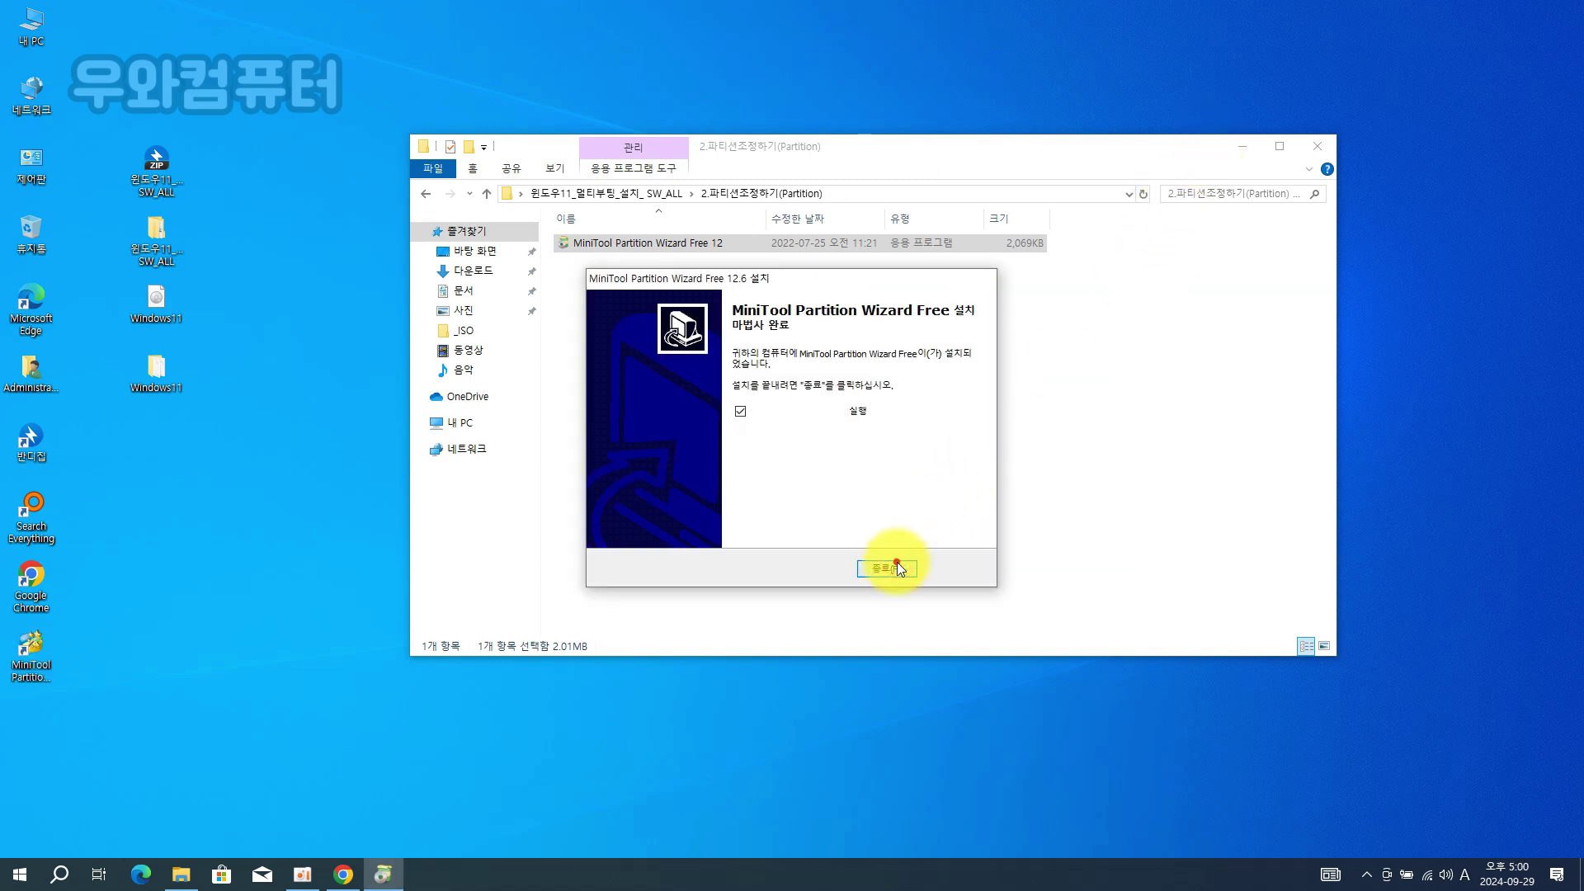
click(898, 566)
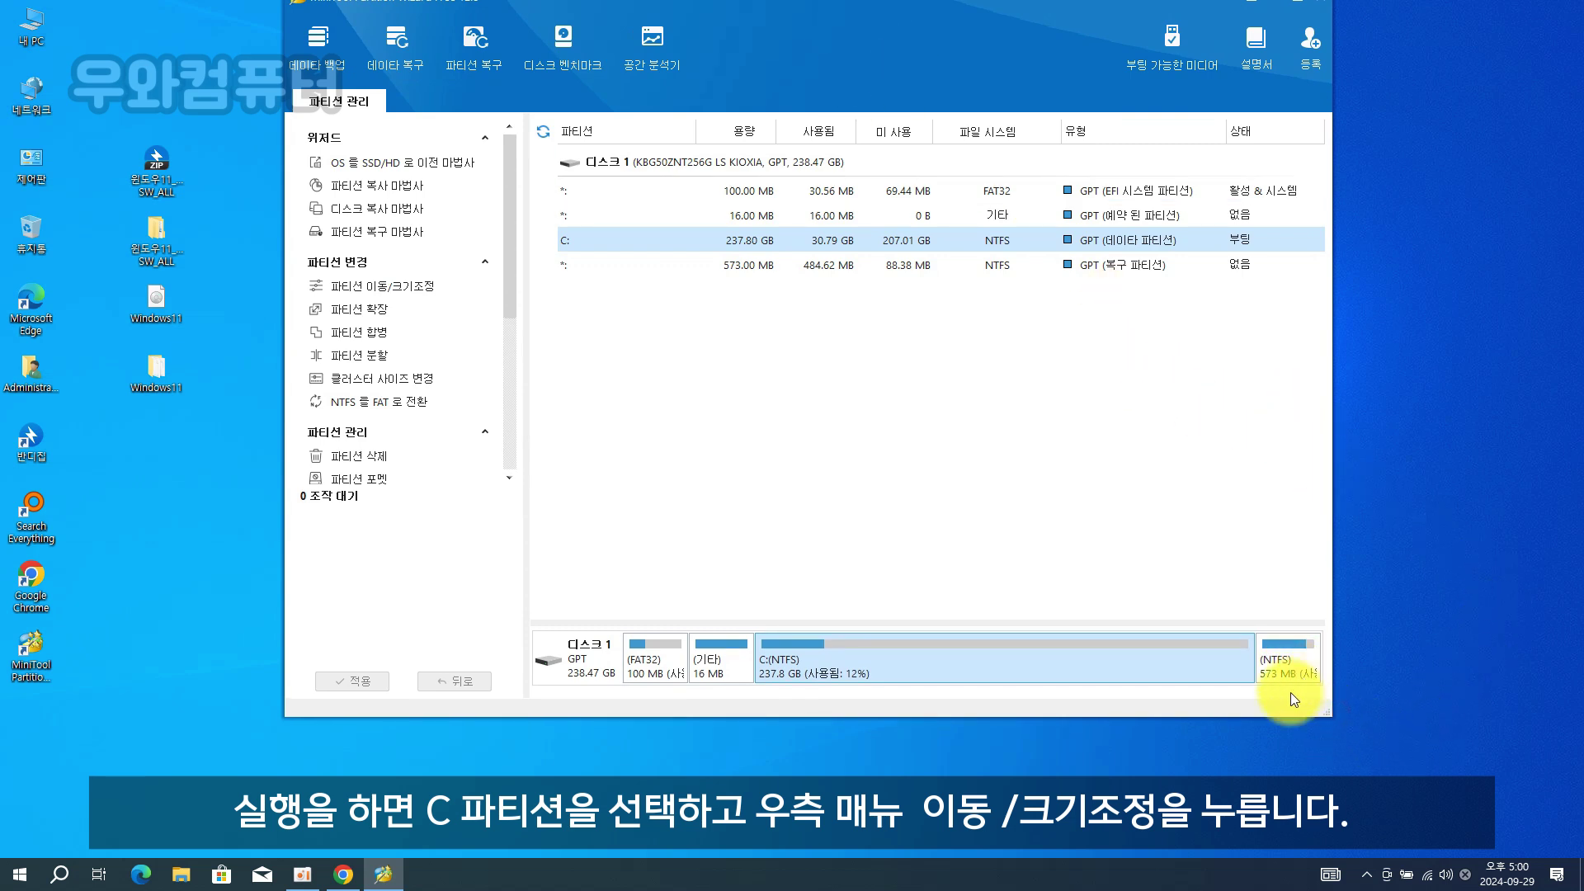
Shrink the C: partition to 112.13 GB, leaving 125.67 GB of unallocated space after it.
right_click(1062, 666)
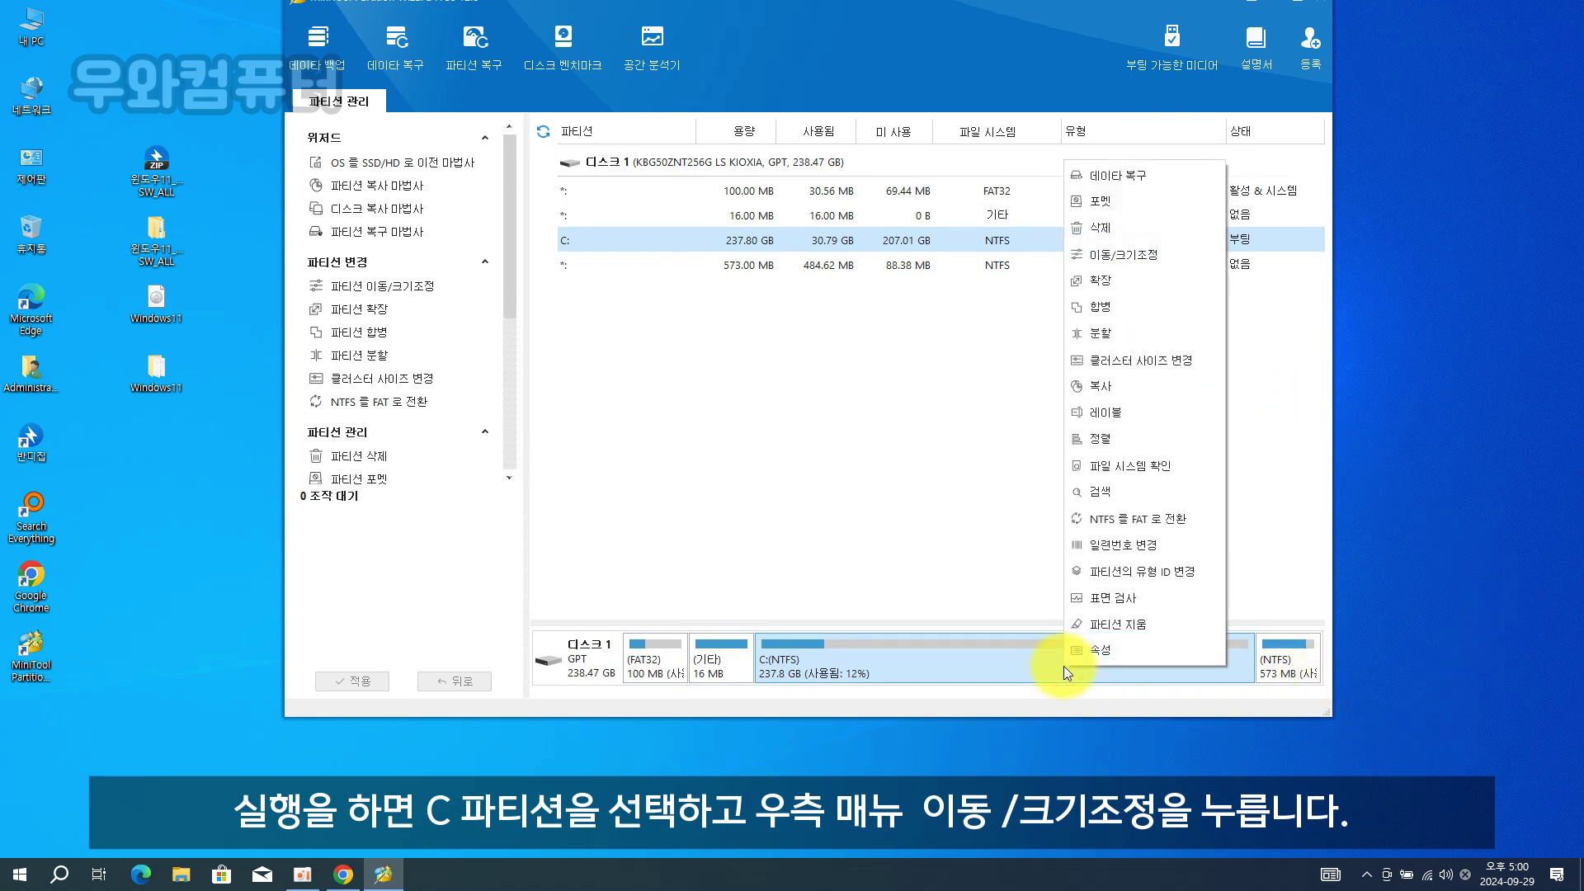
click(1158, 261)
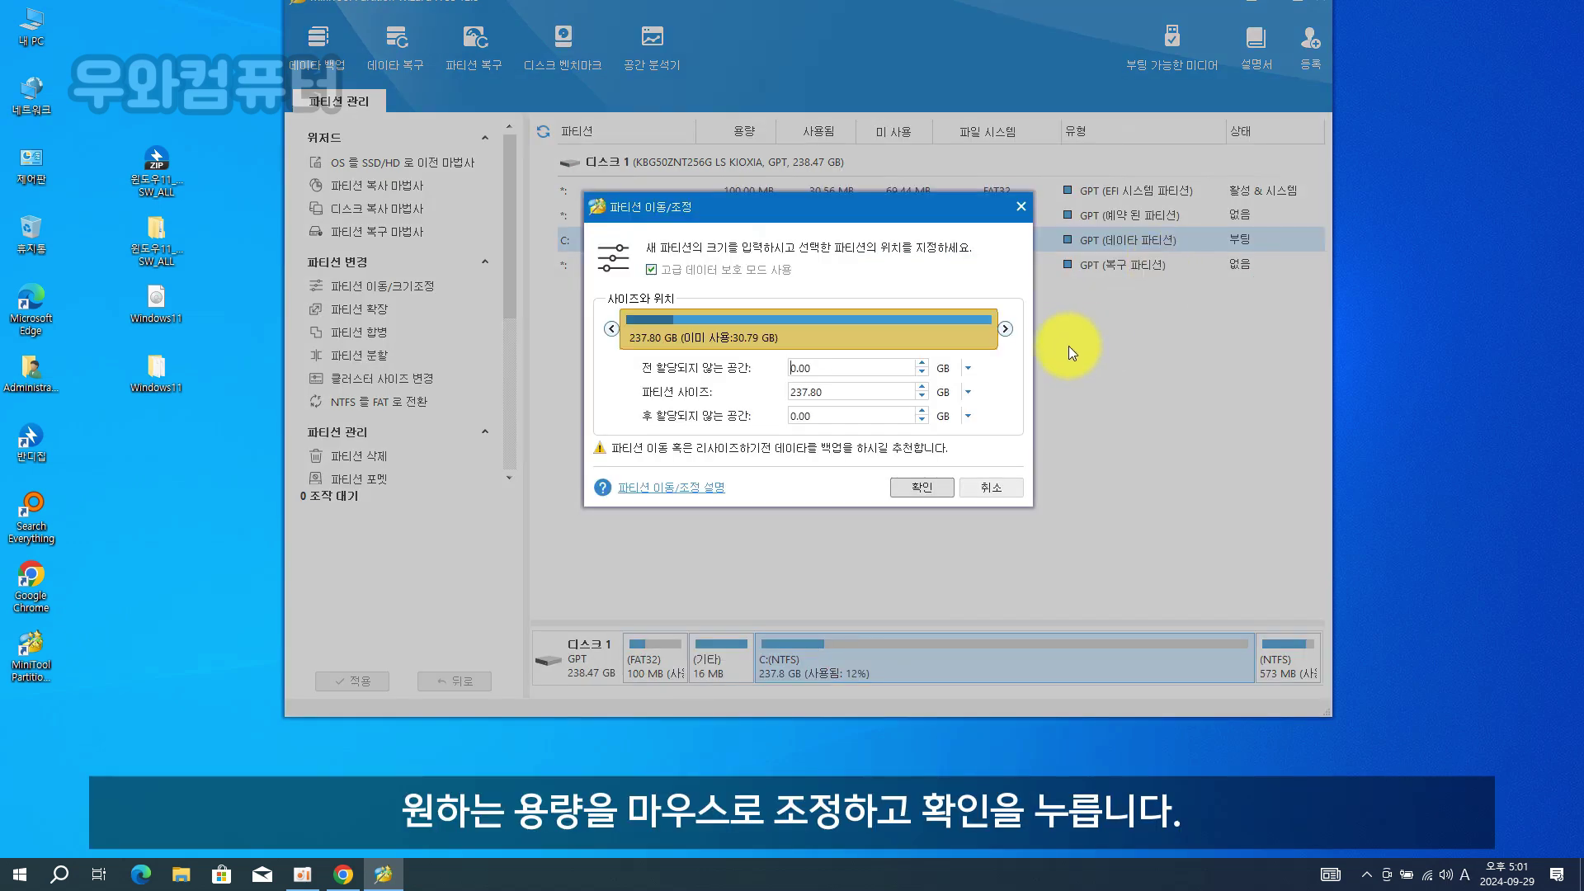
drag(1006, 328, 813, 312)
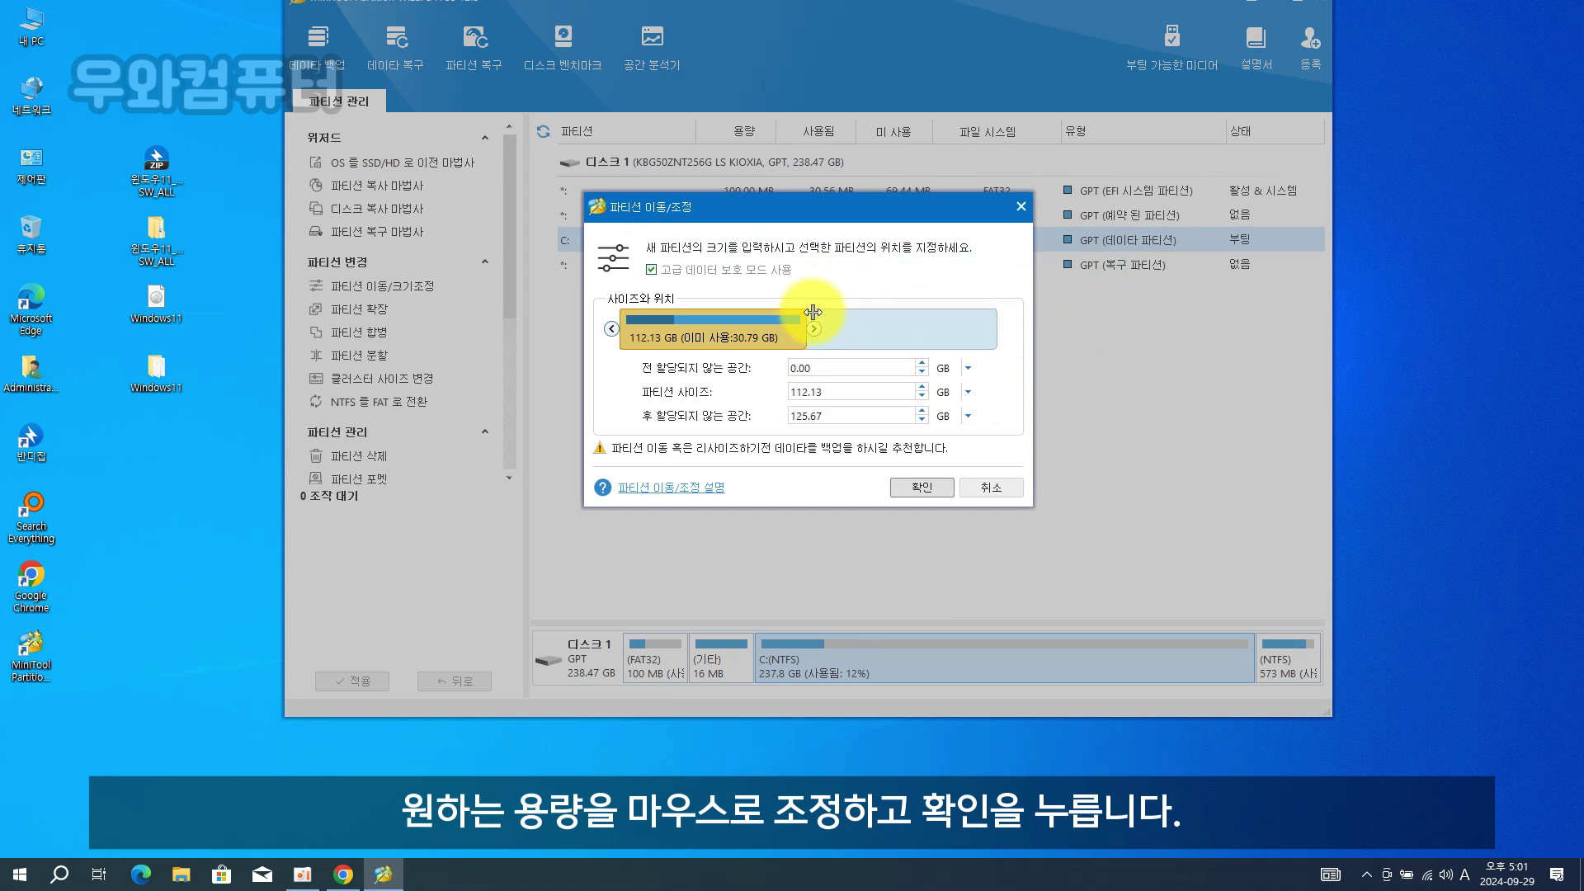
click(929, 492)
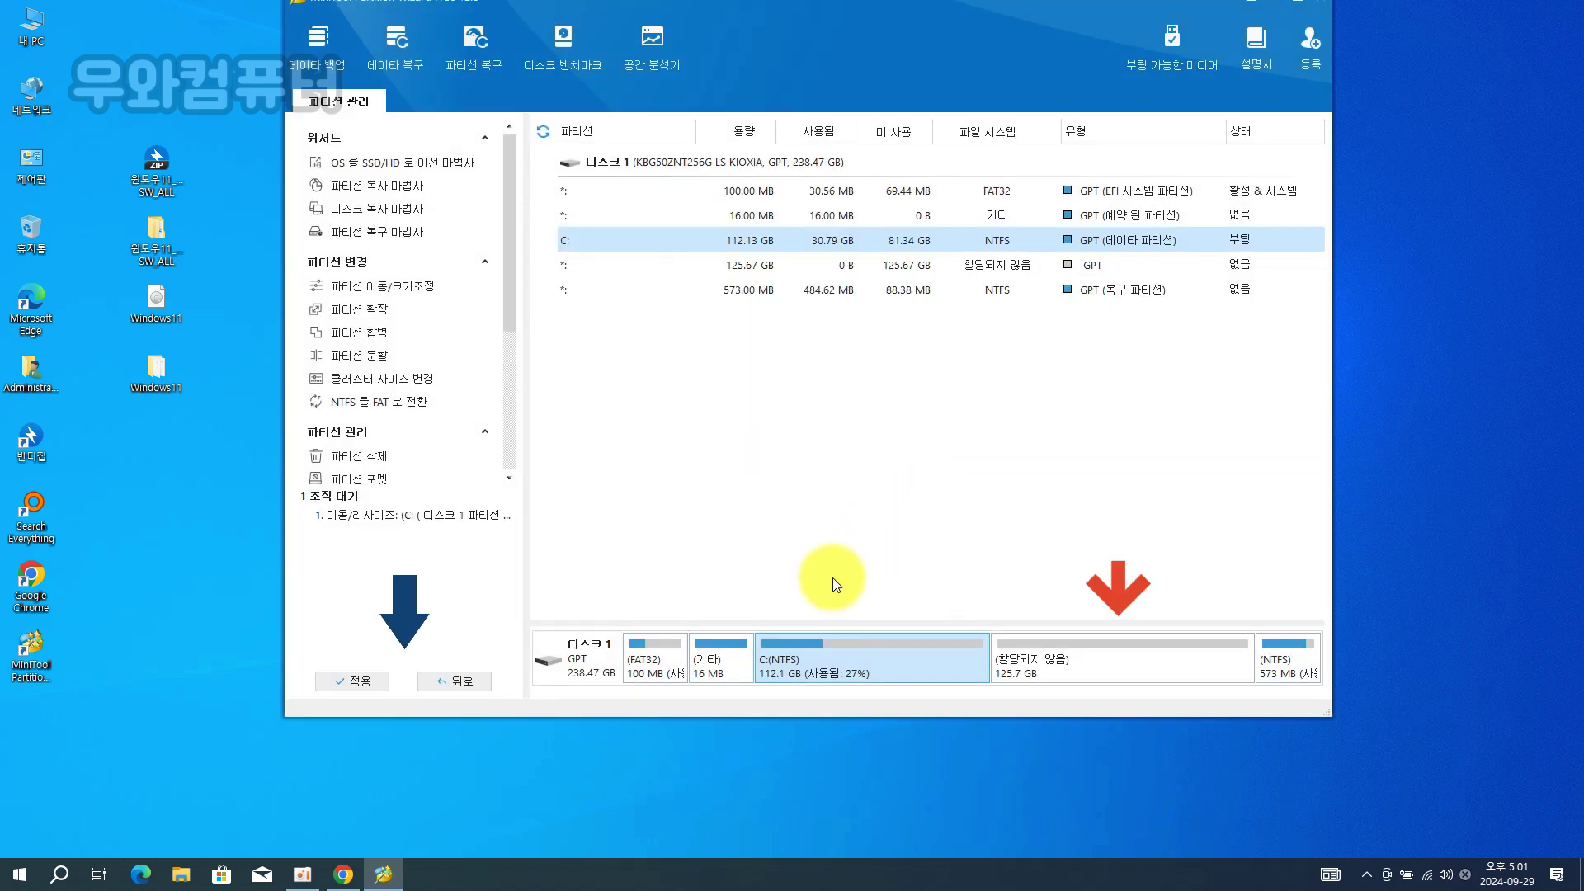
Create a primary NTFS partition with drive letter D: using all 125.67 GB of the unallocated space.
click(1126, 660)
right_click(1126, 660)
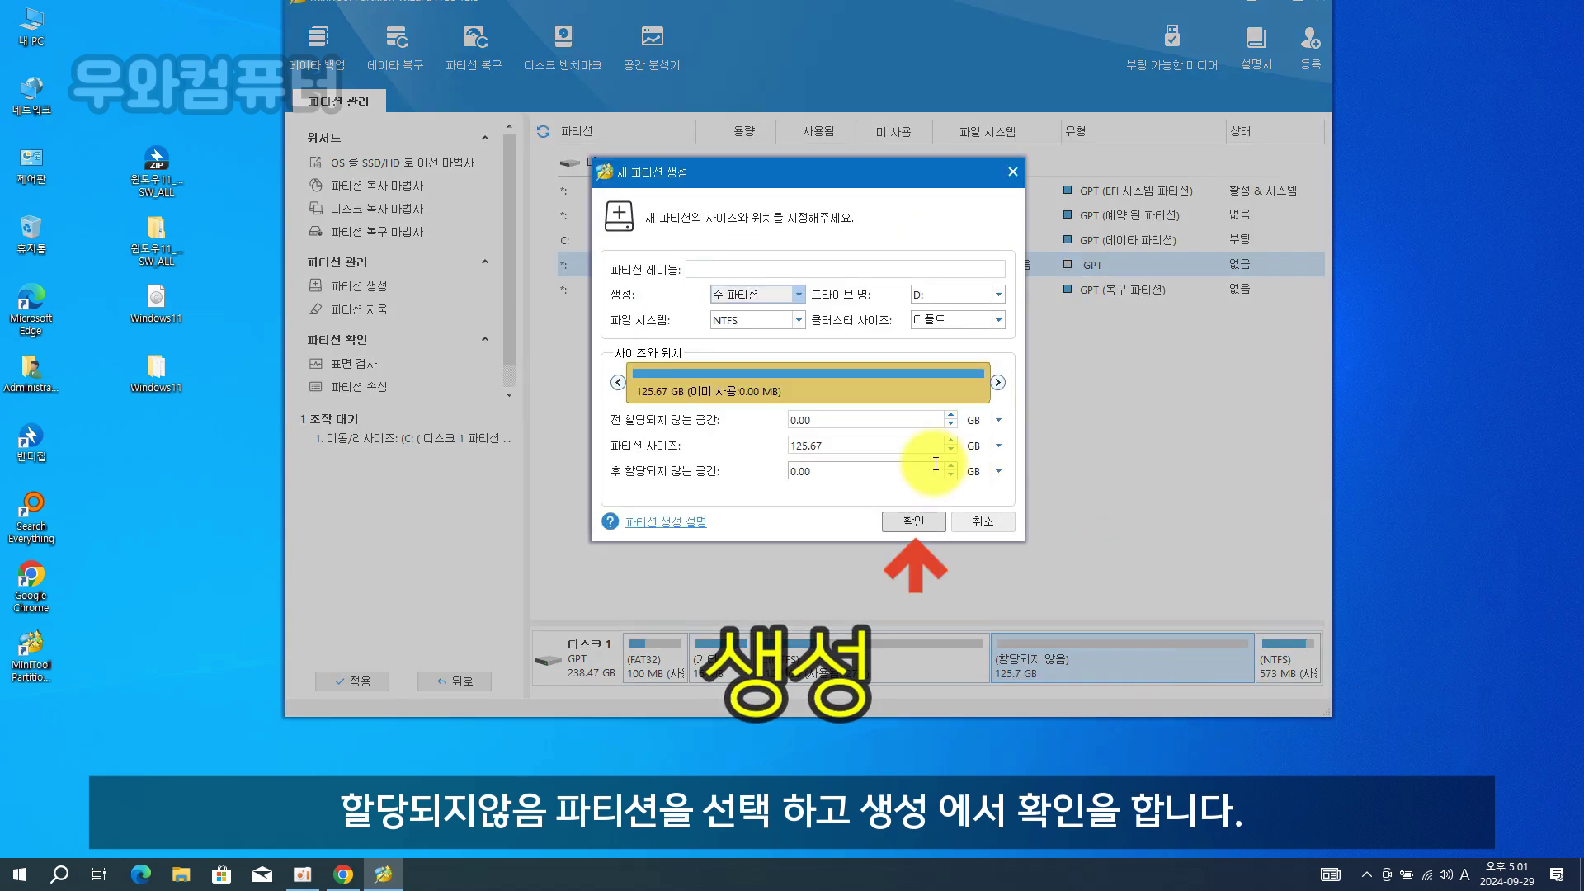
click(908, 520)
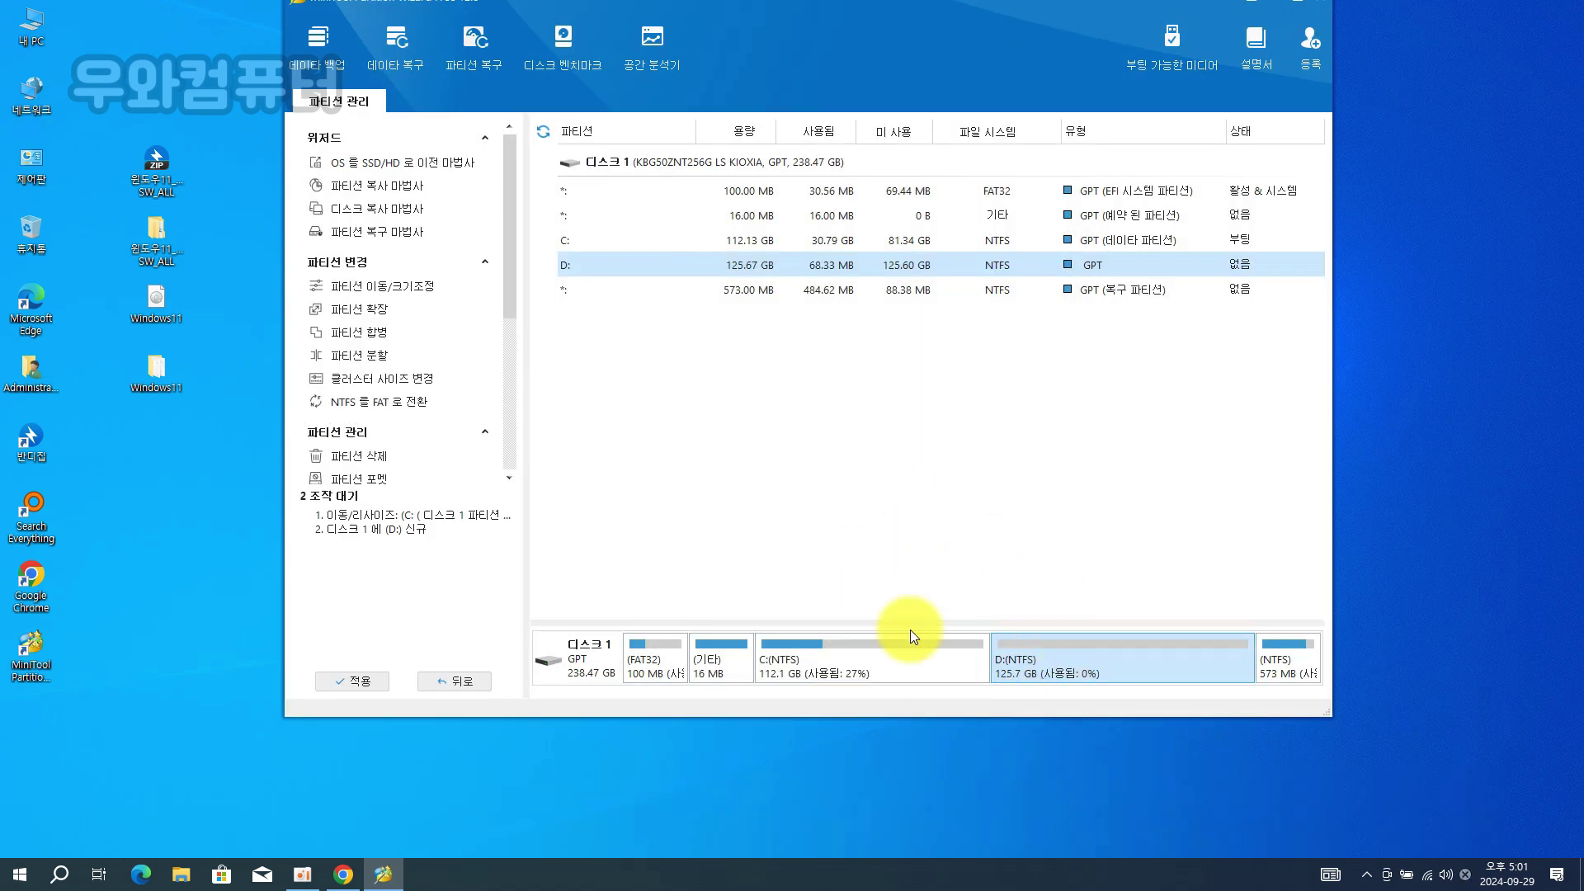
Apply the pending partition changes and restart the PC immediately to complete them.
click(369, 686)
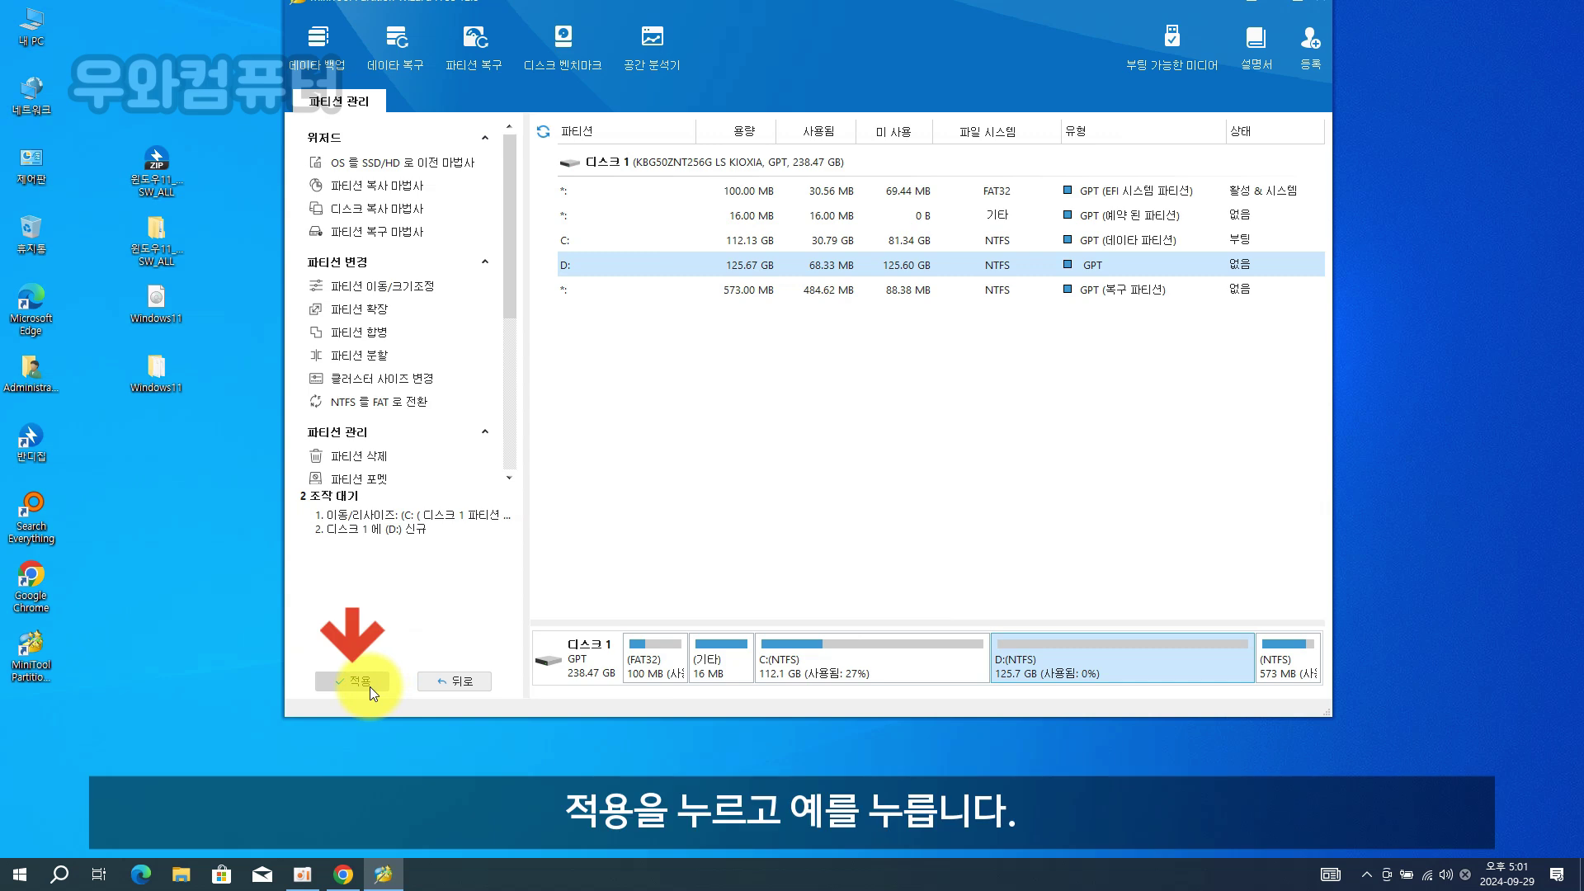
click(370, 686)
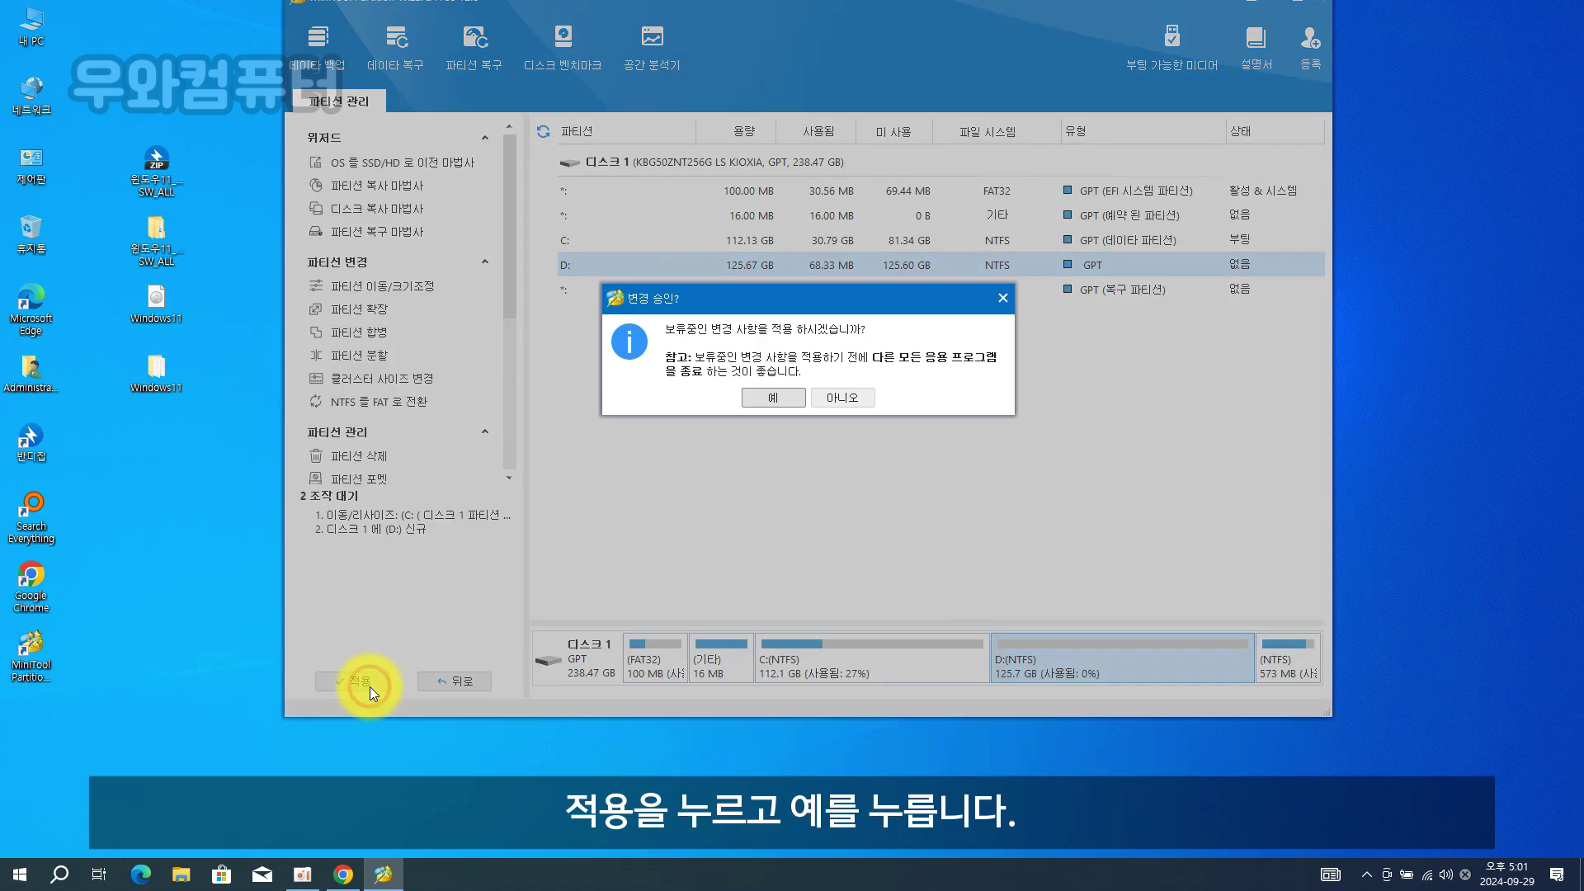
click(781, 397)
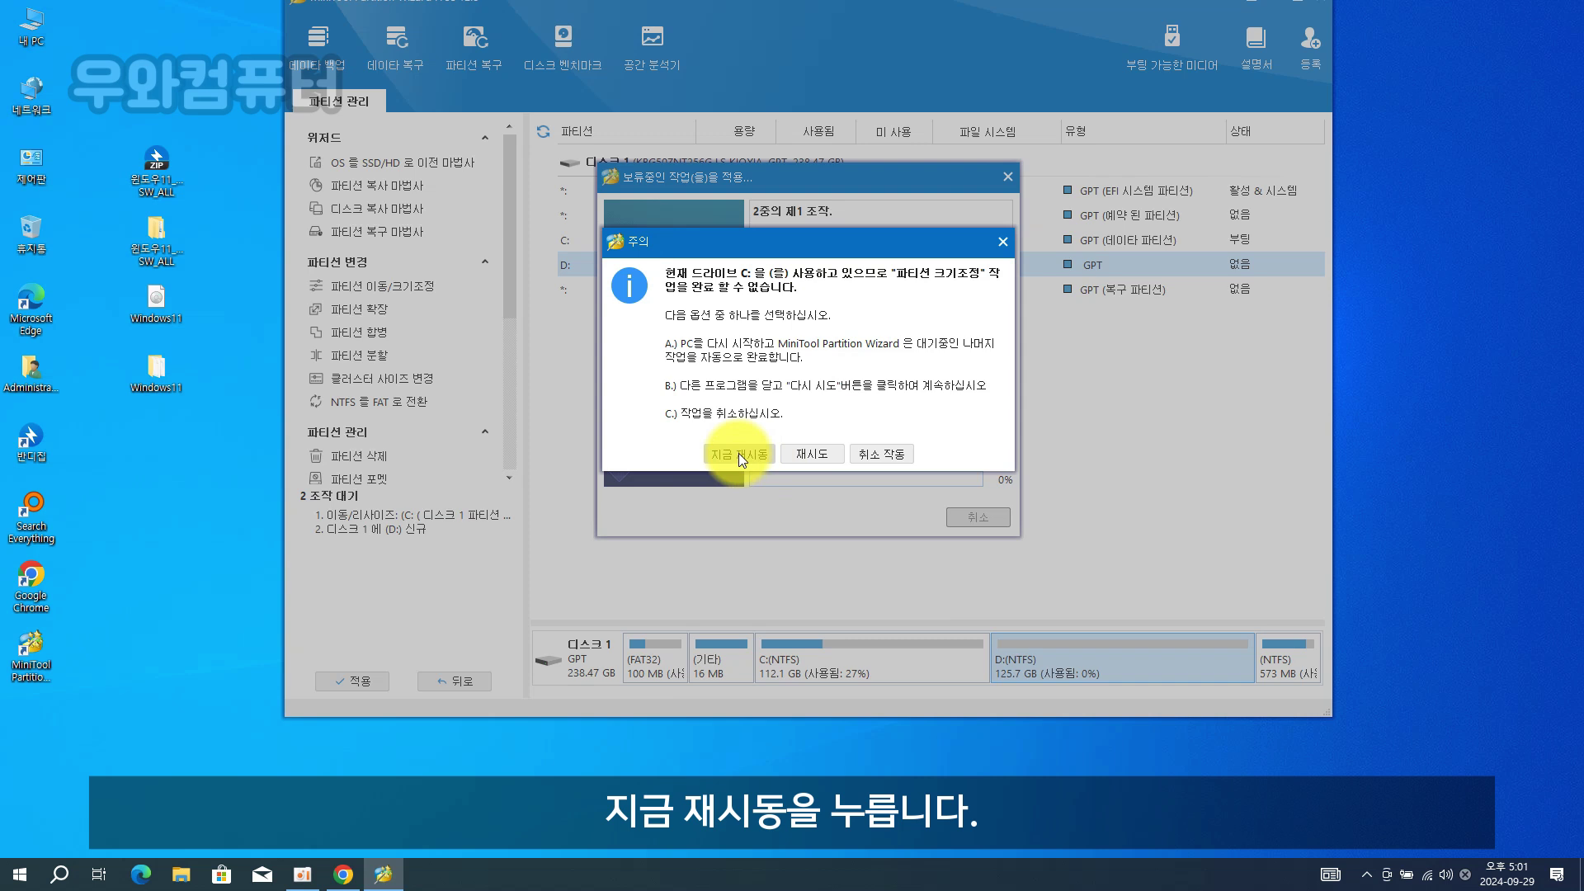
click(739, 453)
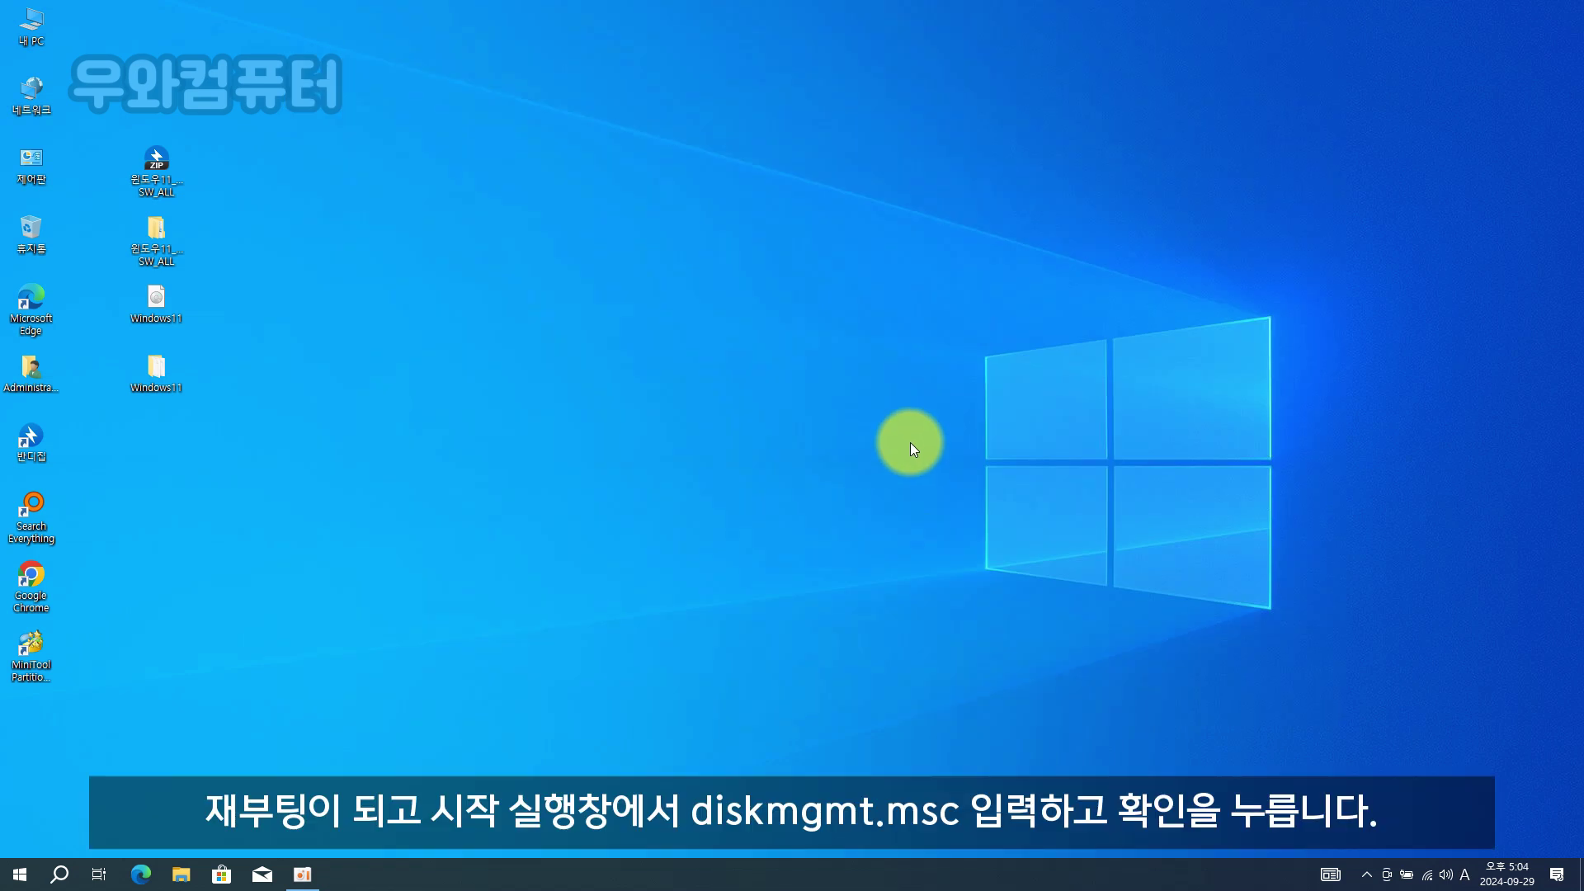
Run diskmgmt.msc to open Disk Management and check the D: partition on disk 0.
right_click(17, 872)
click(86, 807)
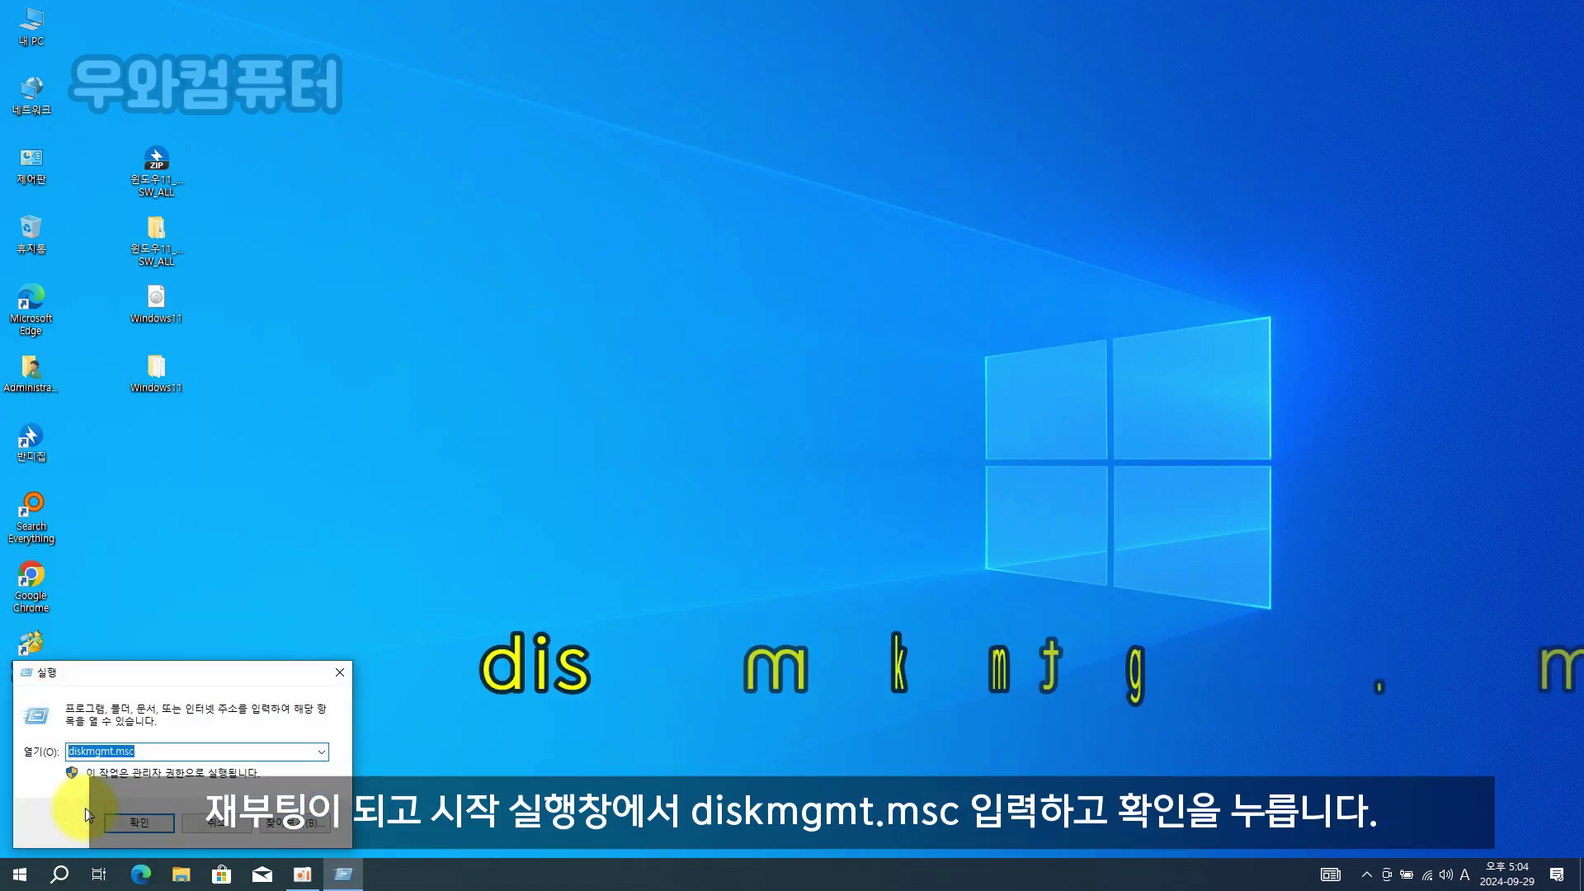
click(179, 751)
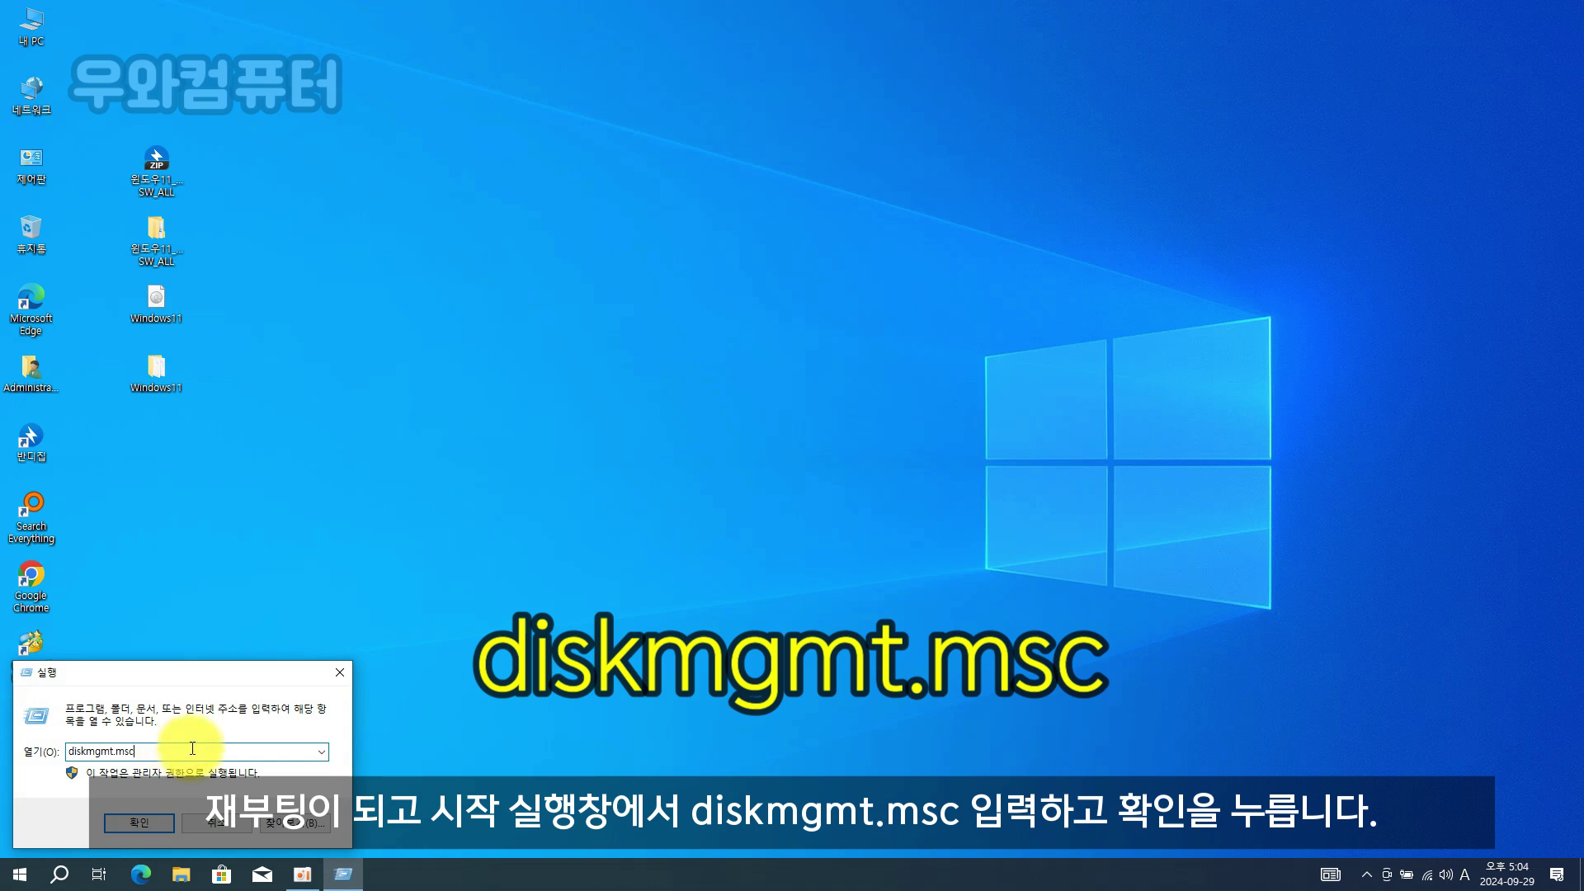
click(140, 822)
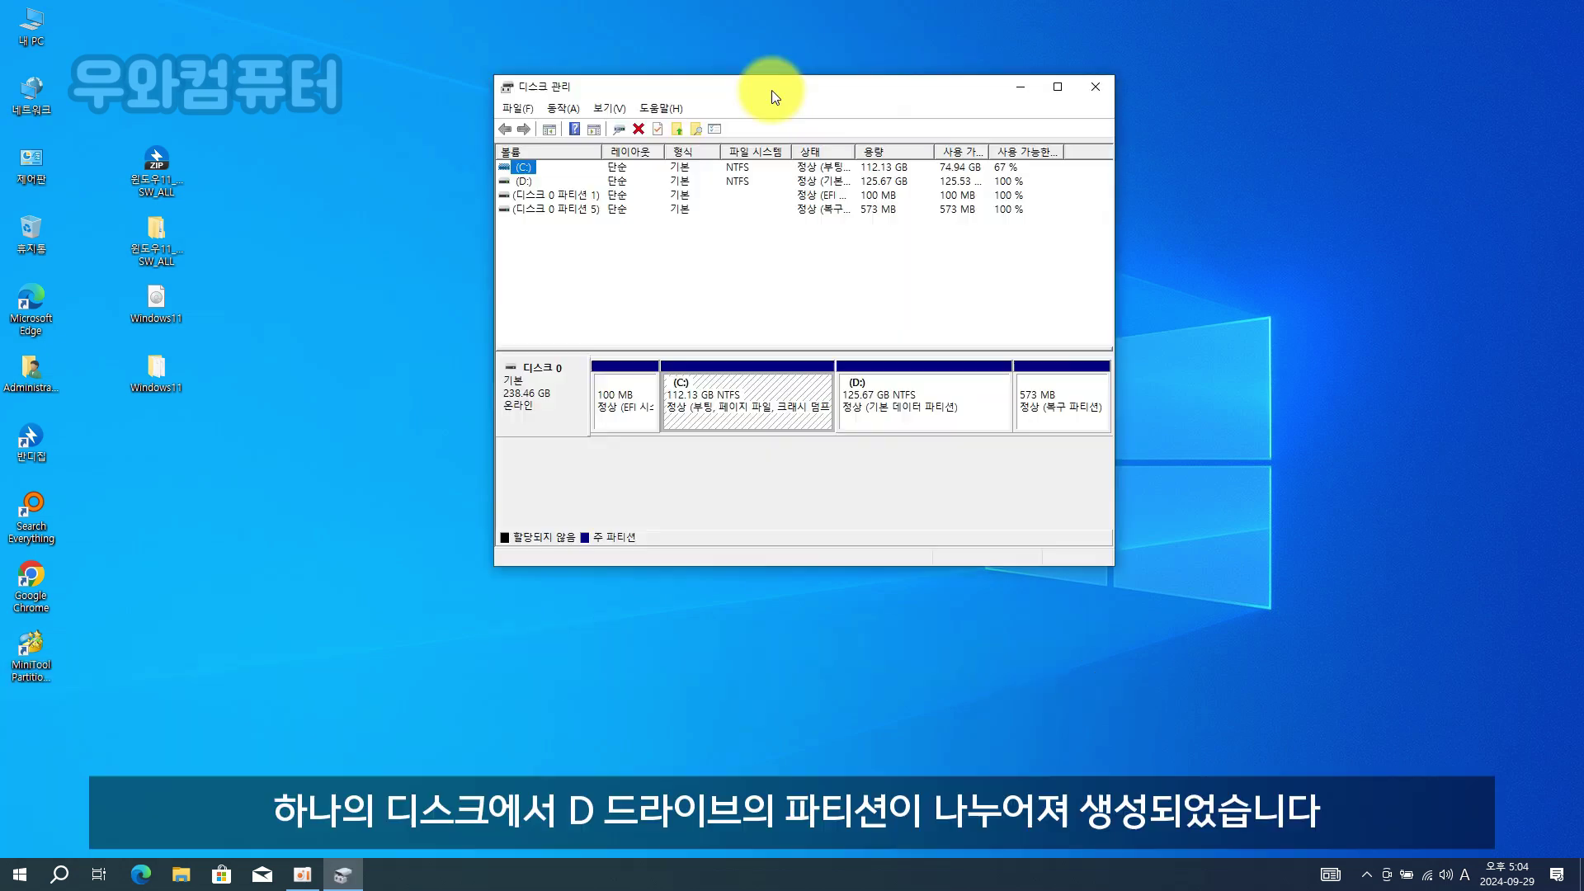
click(938, 417)
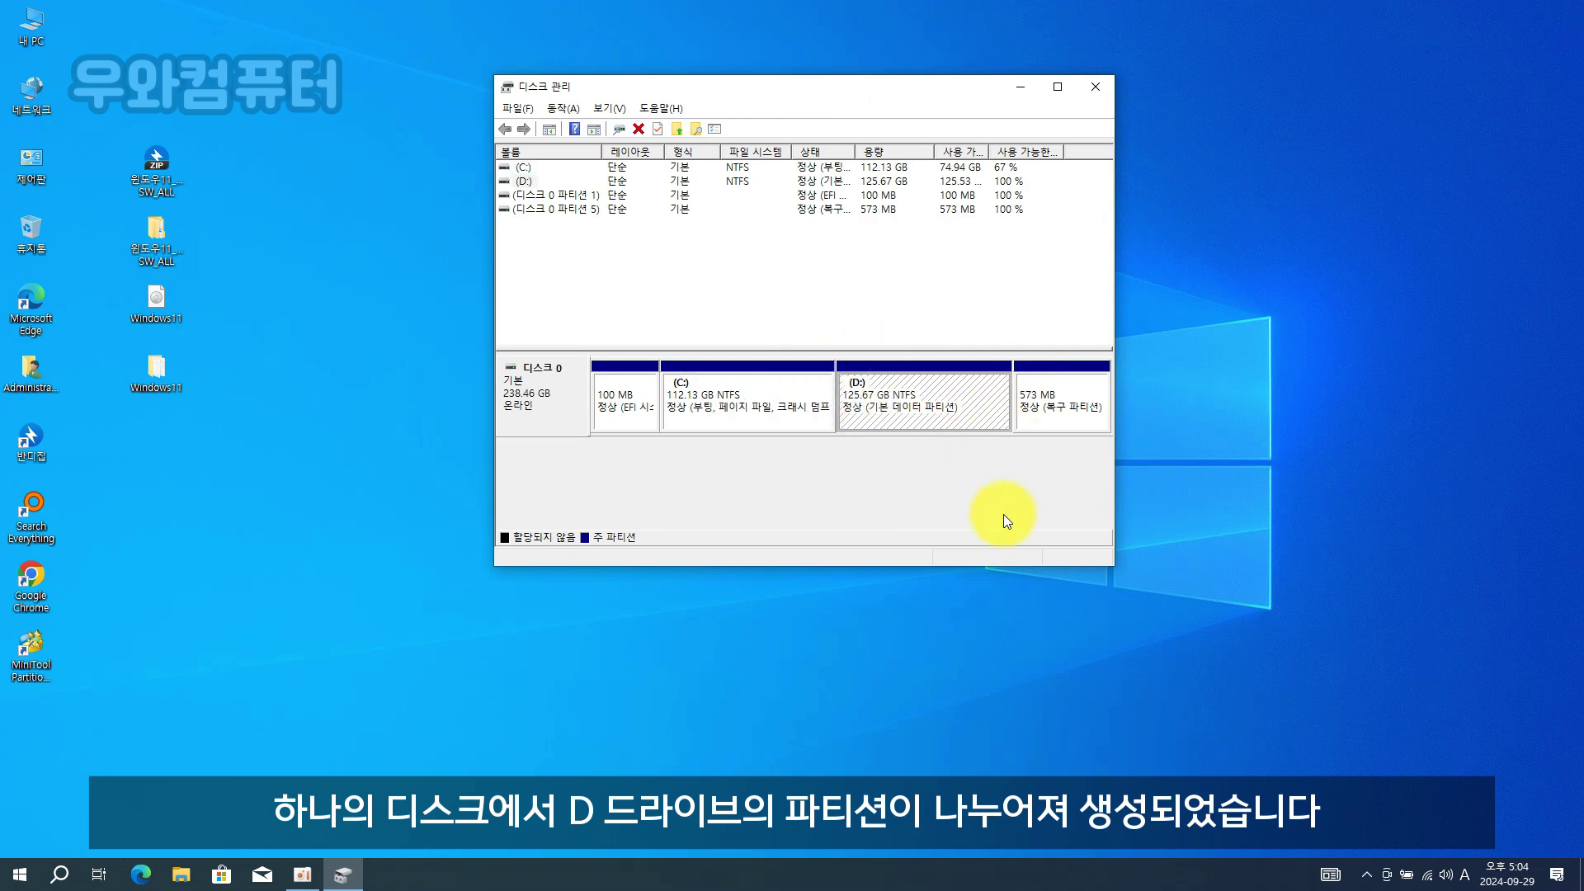
Launch WinNTSetup from the 3.WinNTSetup v3.8_x86_x64 subfolder of the extracted desktop folder and close the folder window.
key(super+d)
double_click(156, 235)
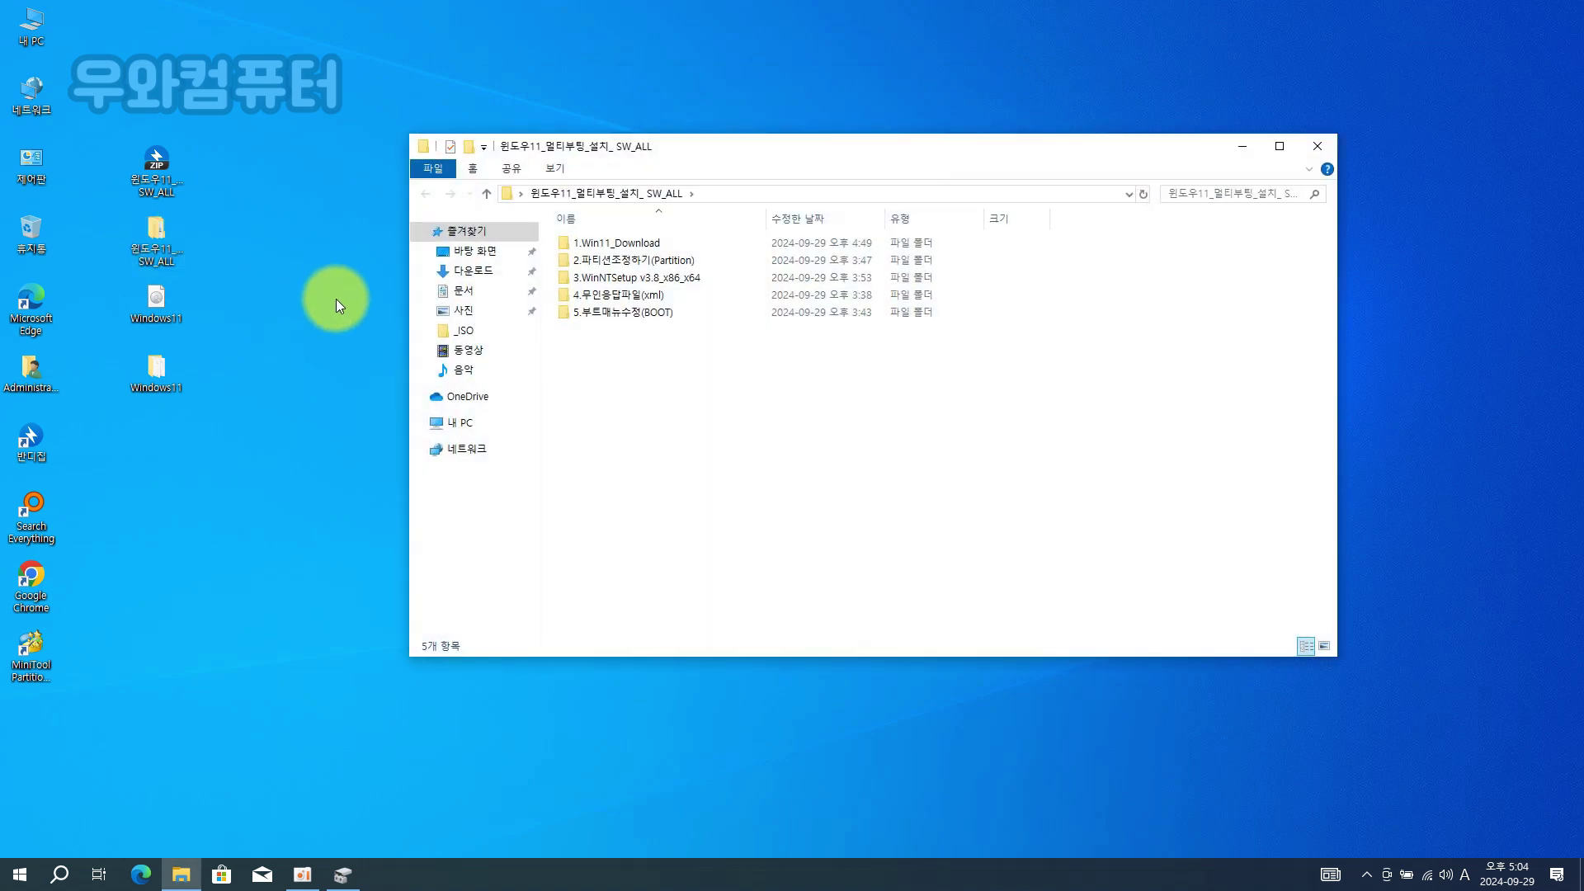
double_click(648, 276)
click(659, 245)
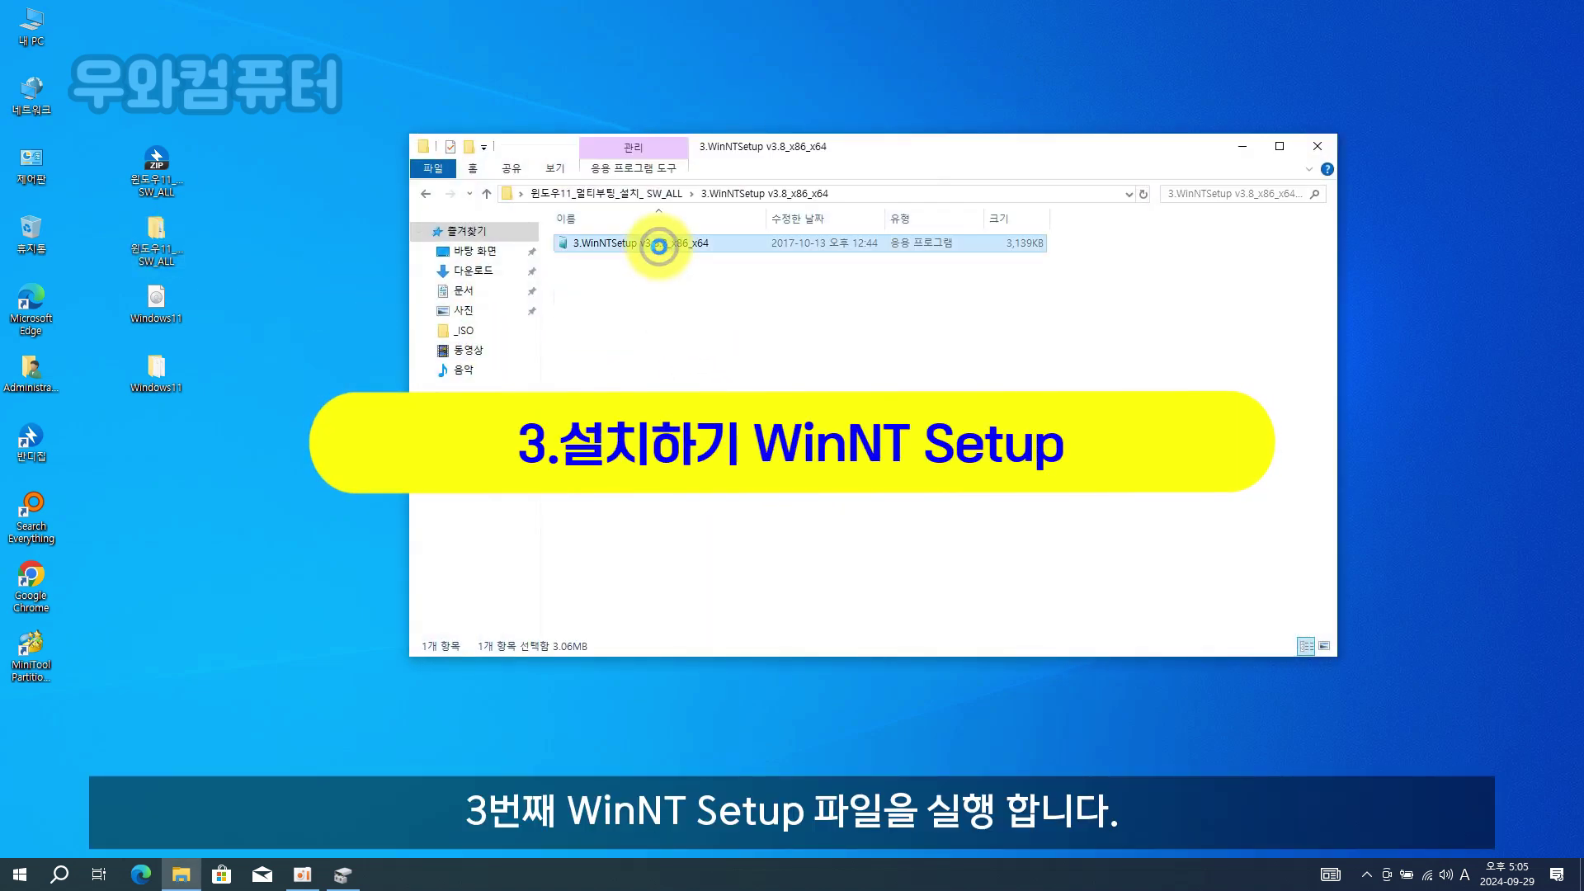
right_click(660, 245)
click(708, 274)
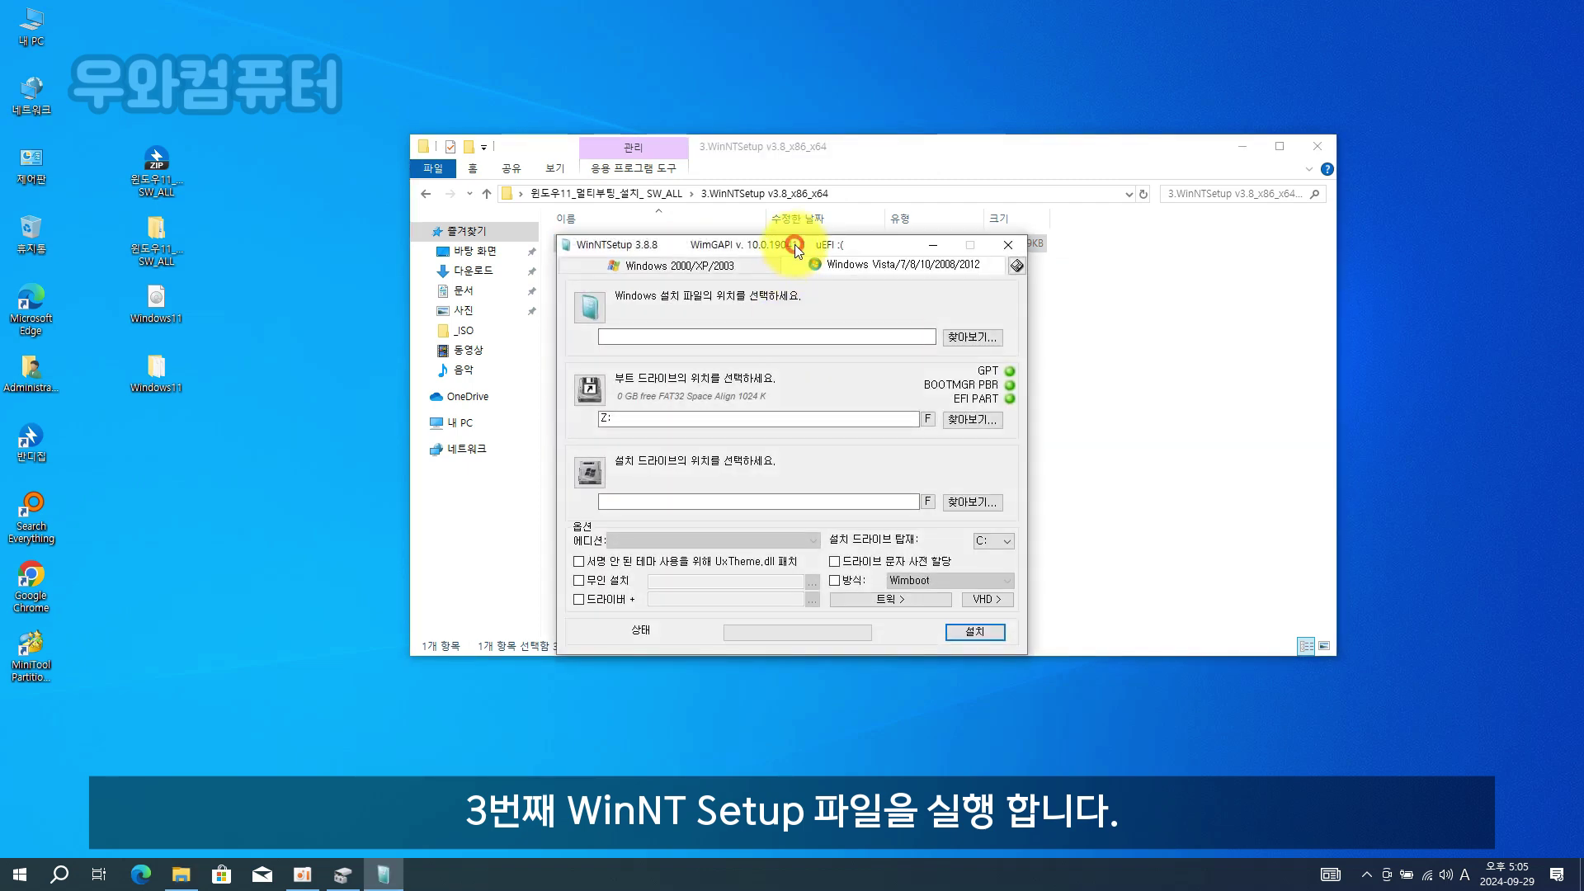
drag(795, 244, 829, 61)
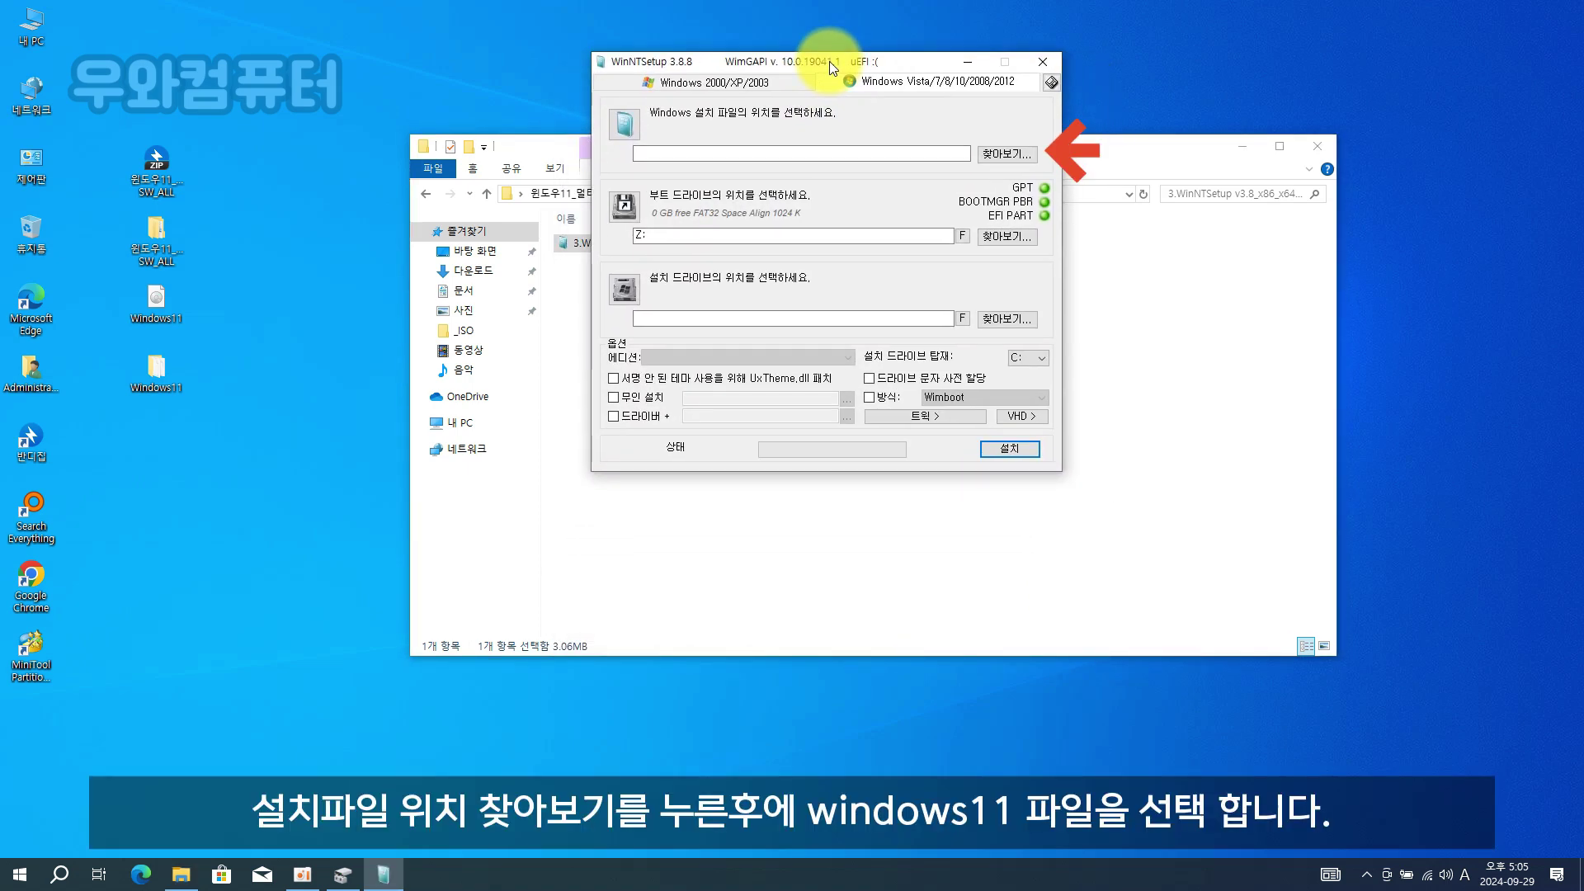
click(1318, 146)
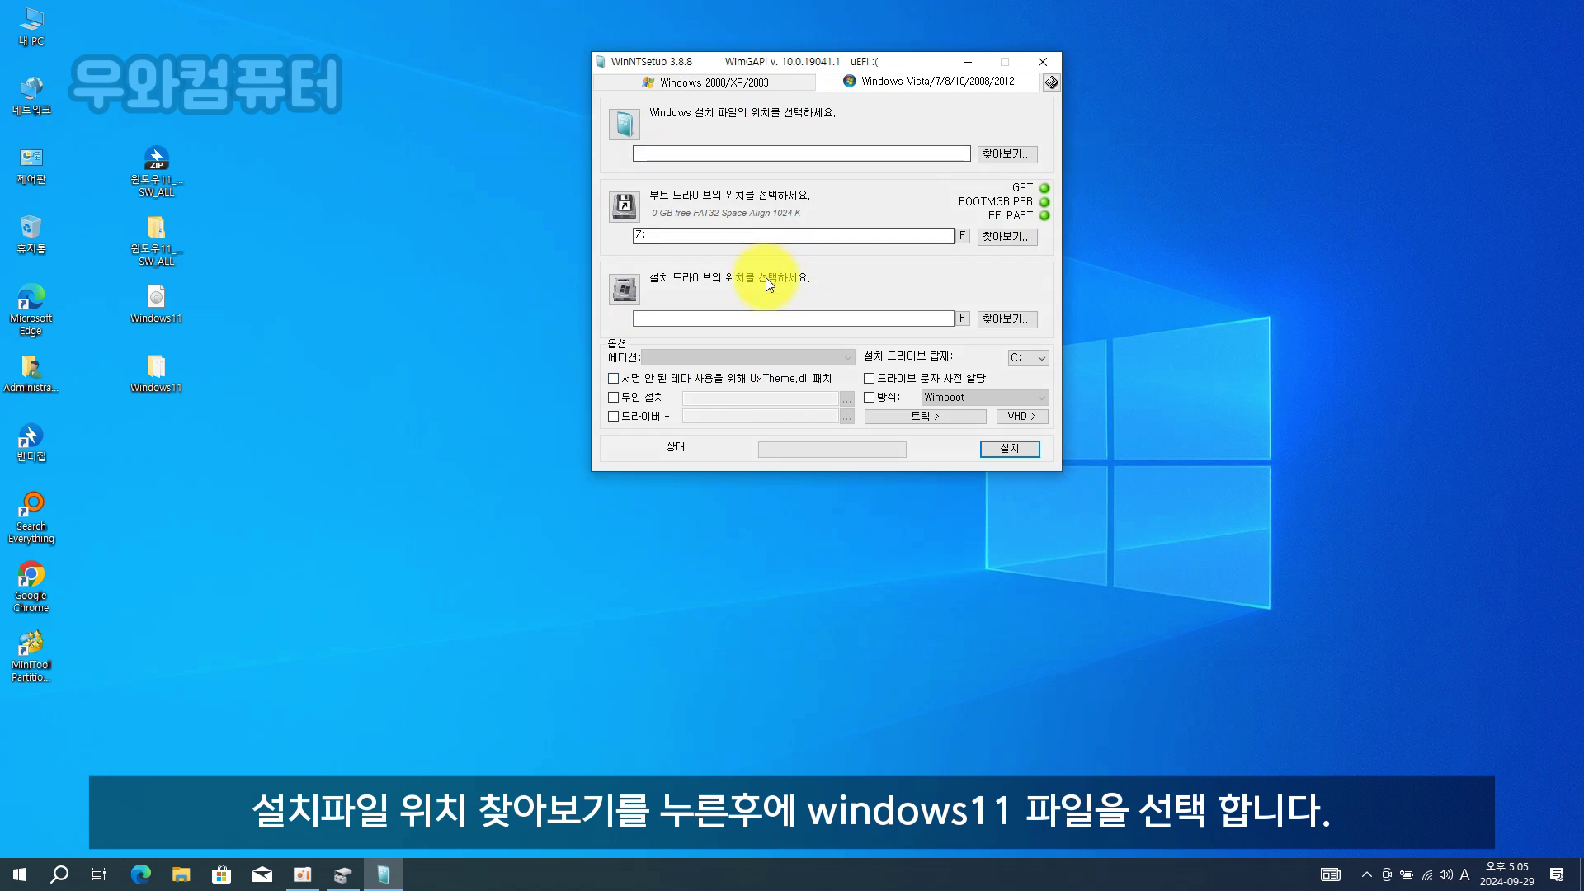
Choose the Windows11 disk image on the desktop (바탕 화면) as the Windows installation source.
click(1009, 155)
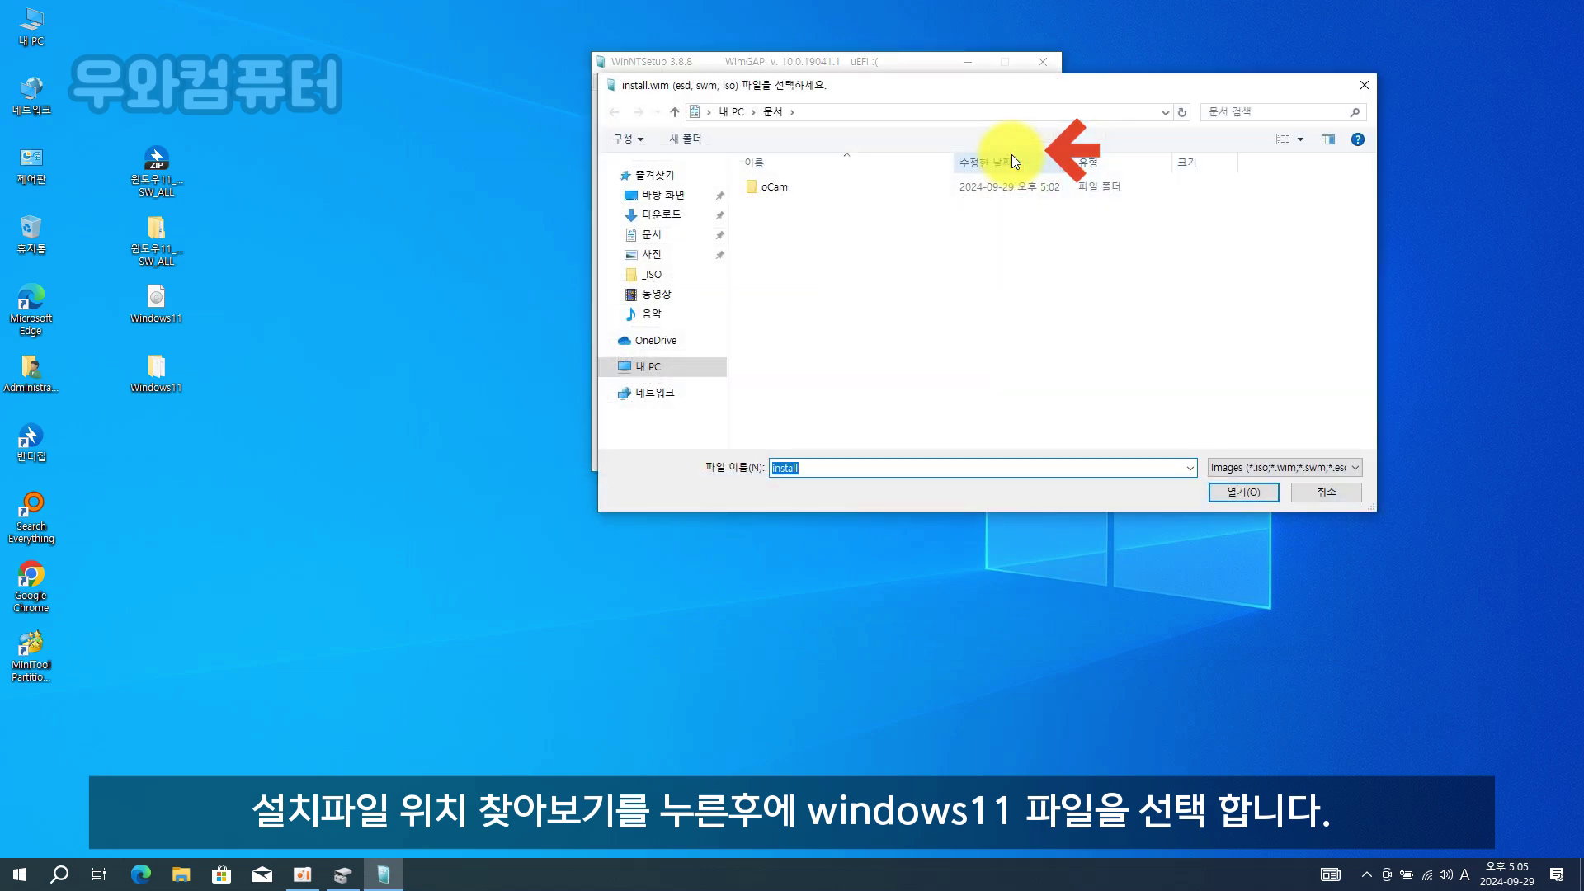
click(671, 197)
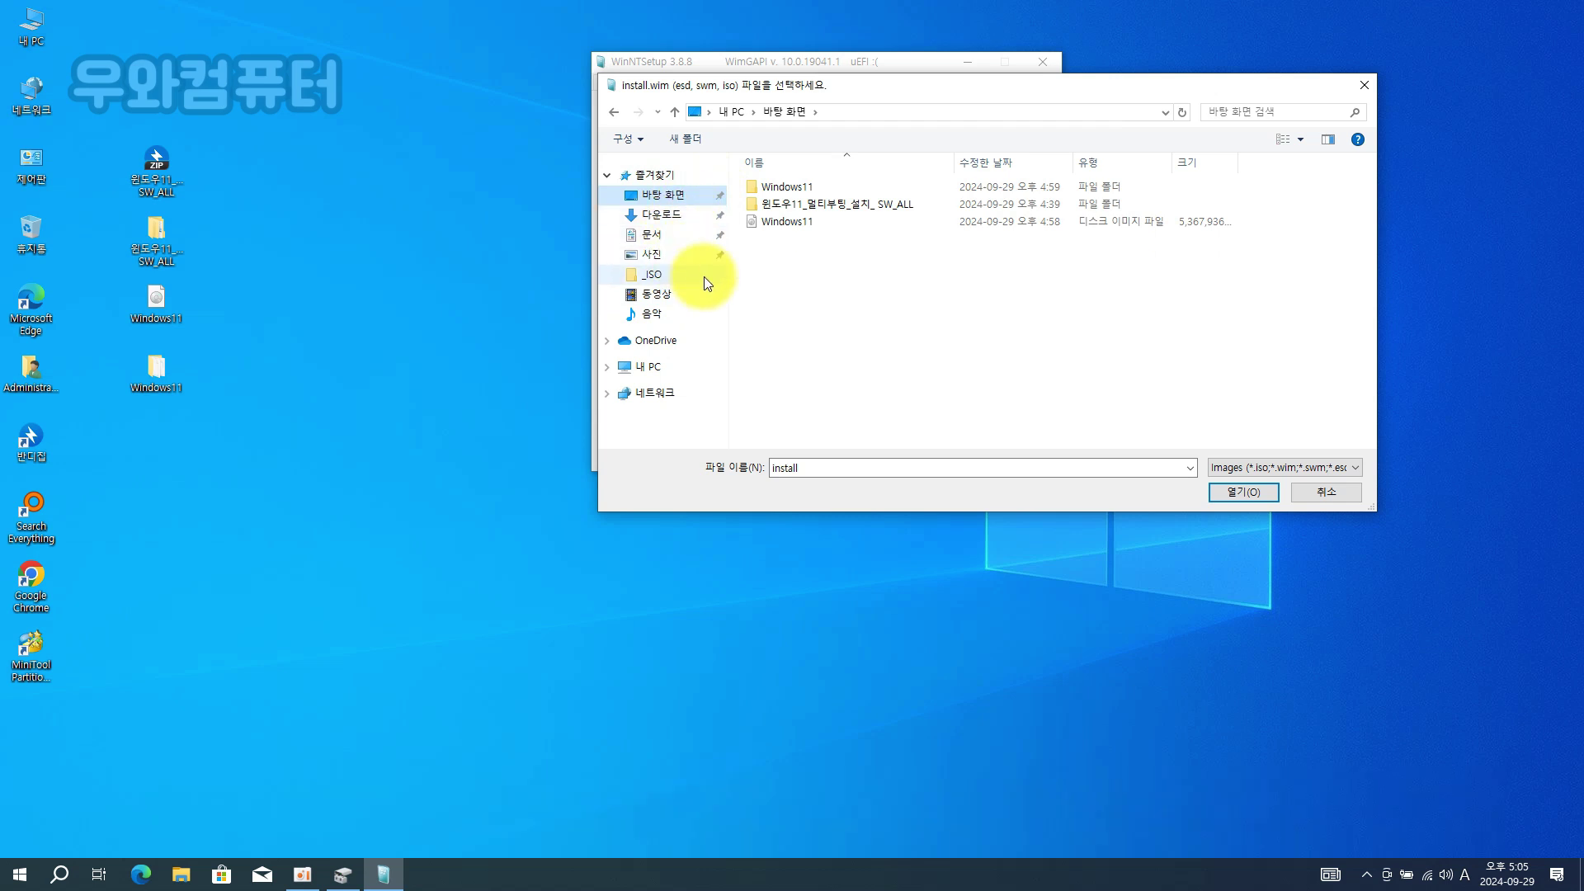
click(798, 219)
click(1255, 492)
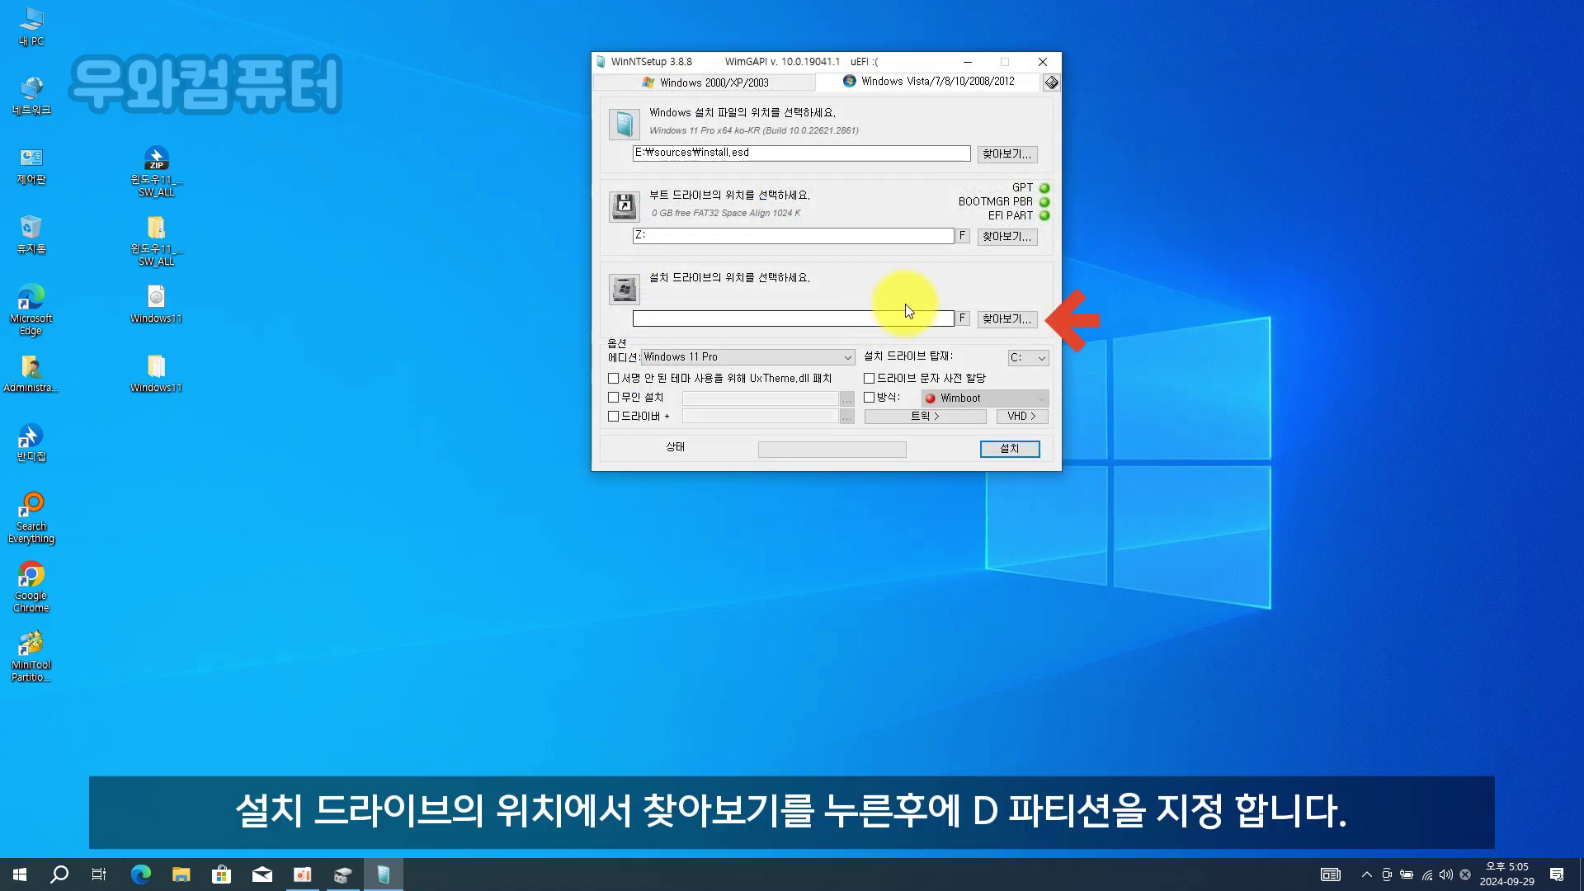
Choose local disk D: as the drive on which Windows is installed.
click(1001, 315)
click(1044, 373)
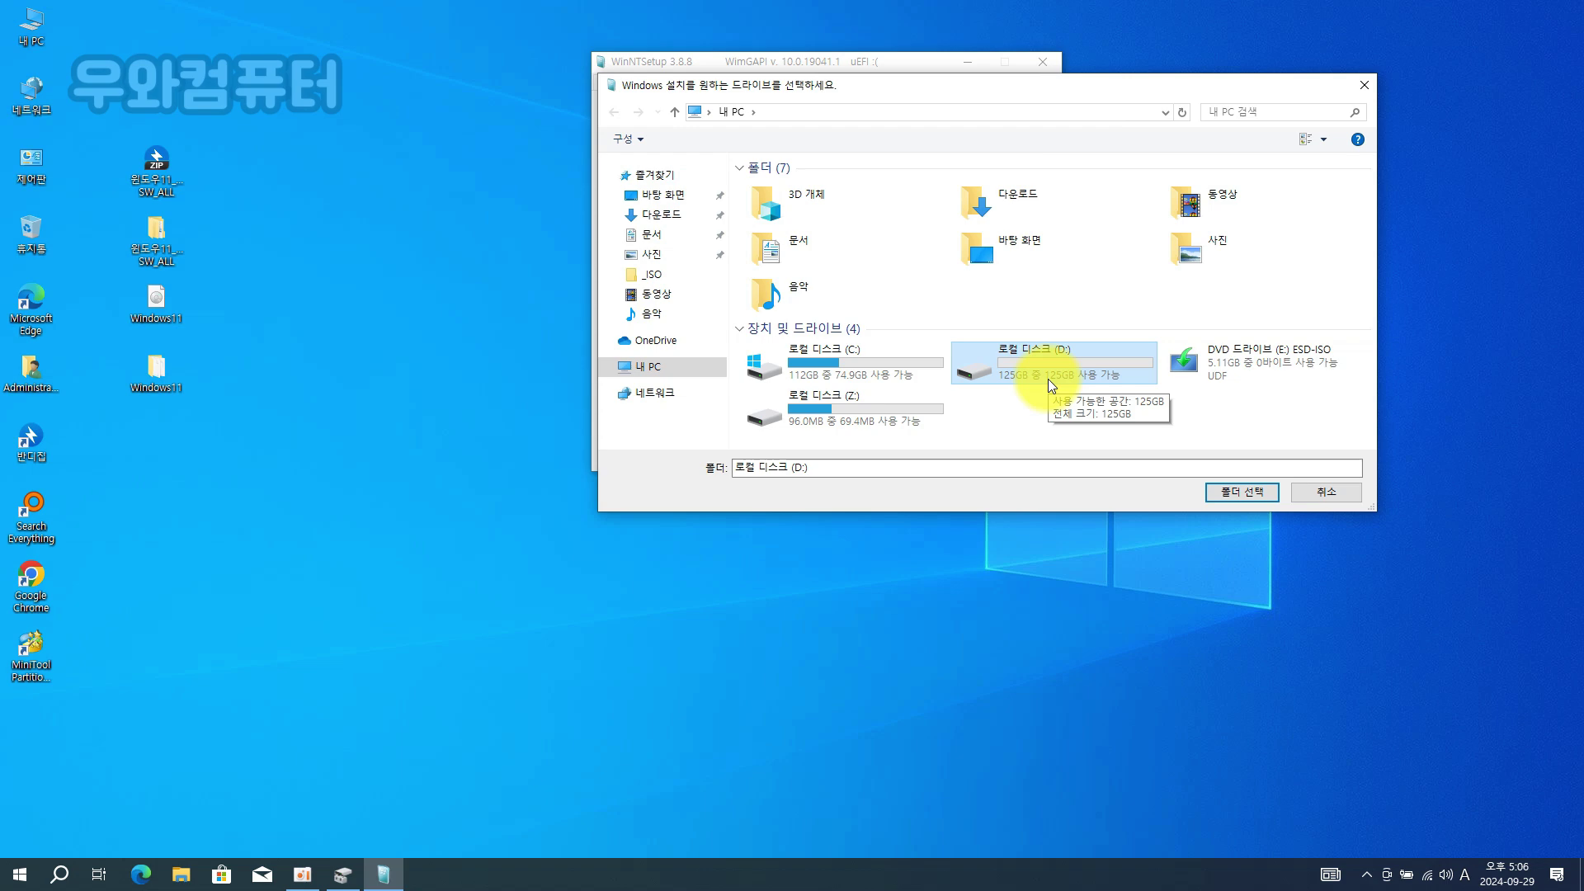
click(1239, 488)
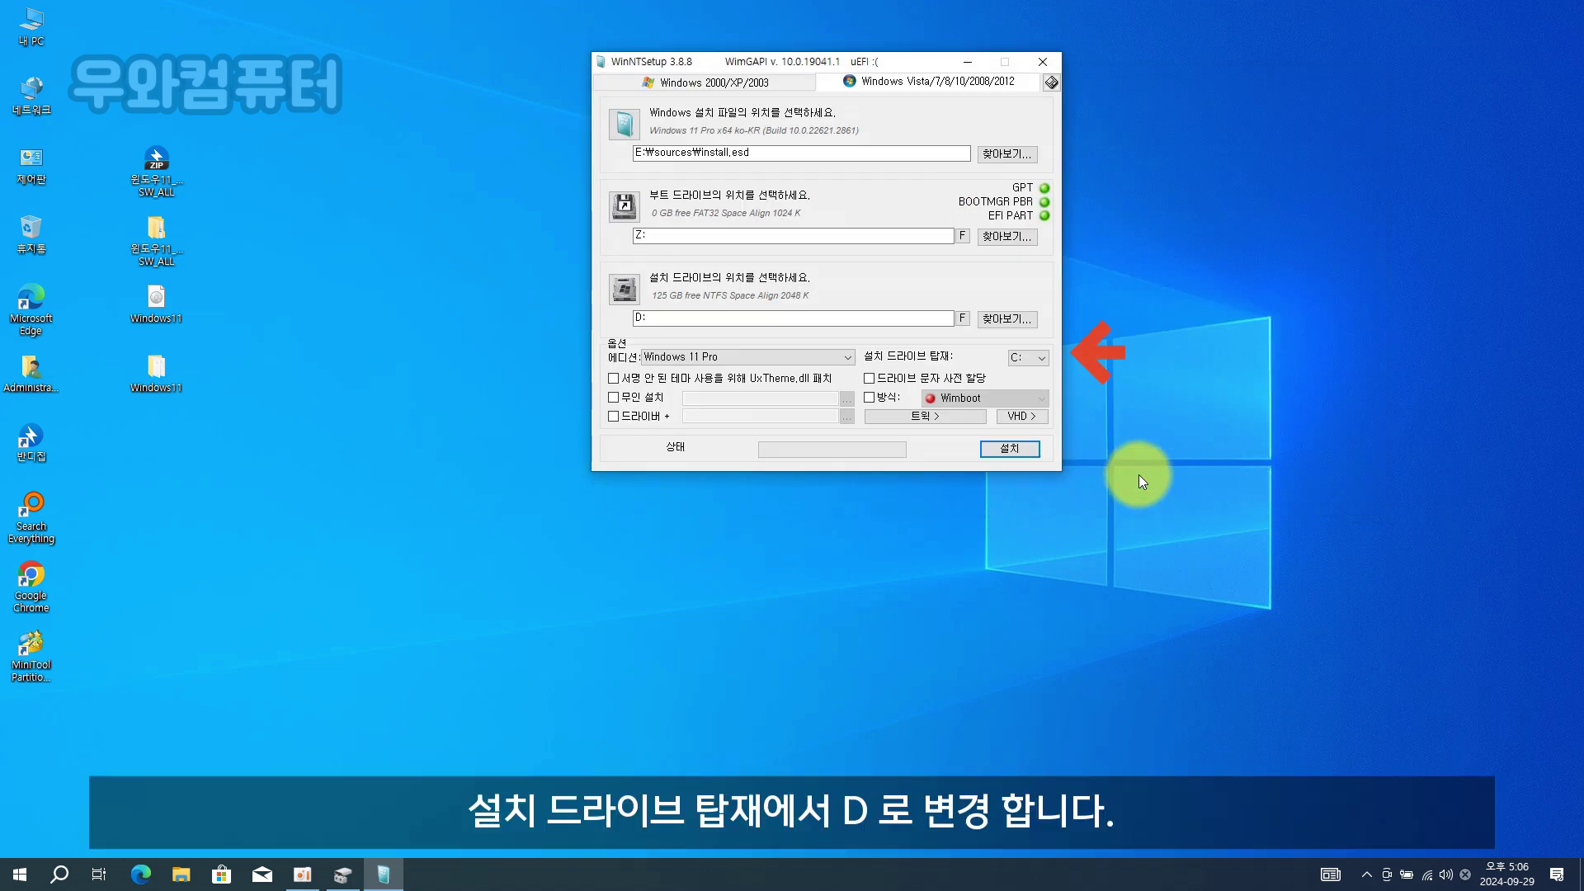
Set the mounted installation drive letter (설치 드라이브 탑재) to D: and keep Windows 11 Pro as the edition.
click(1037, 363)
click(1022, 383)
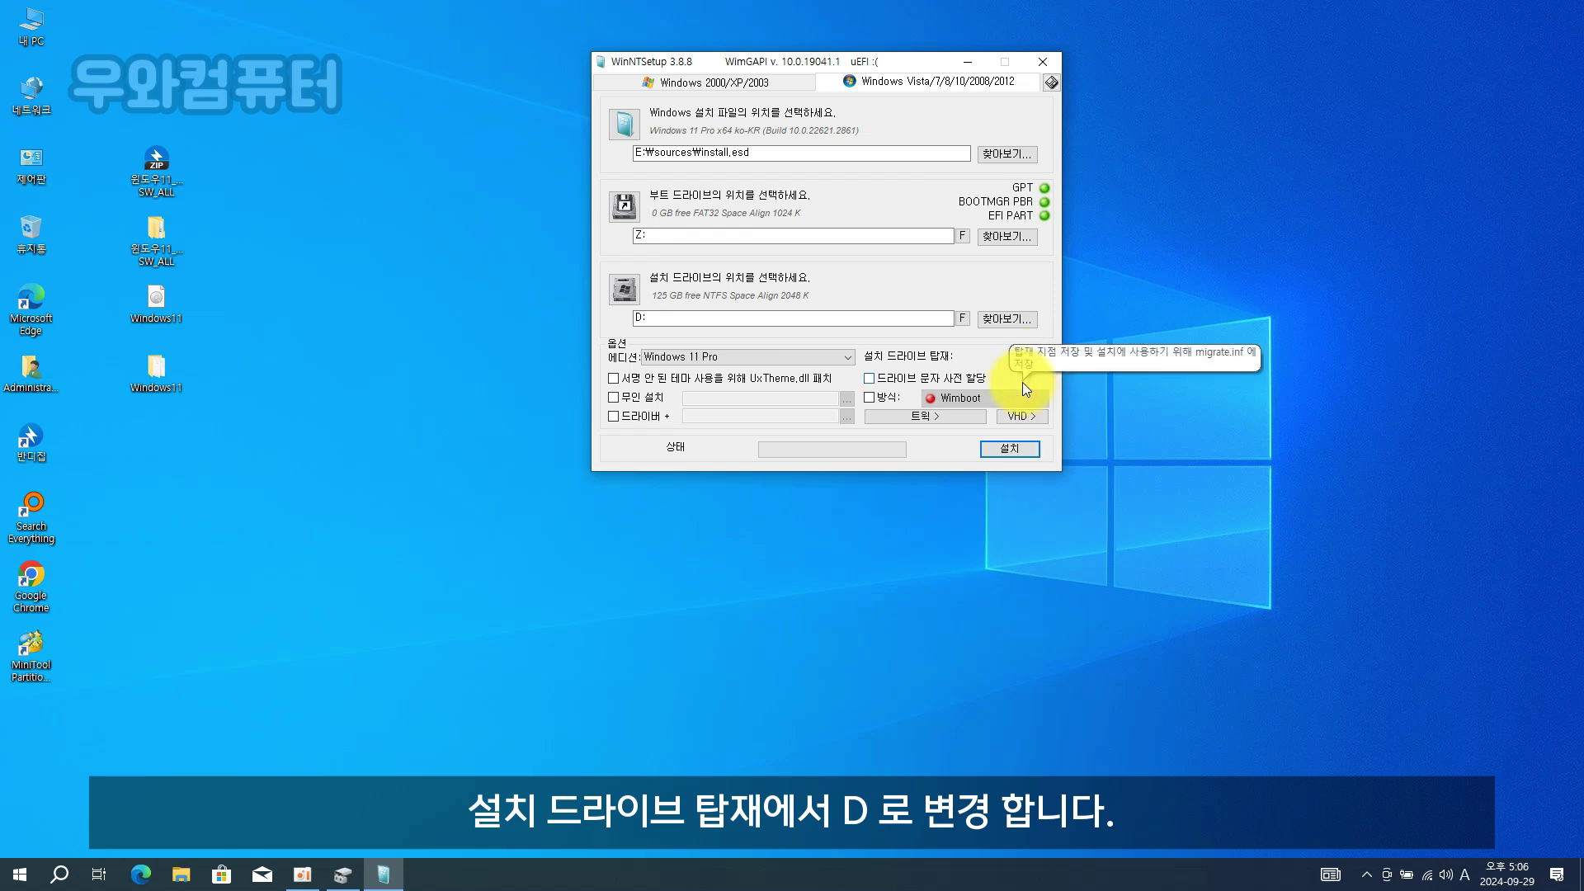
click(704, 356)
click(704, 356)
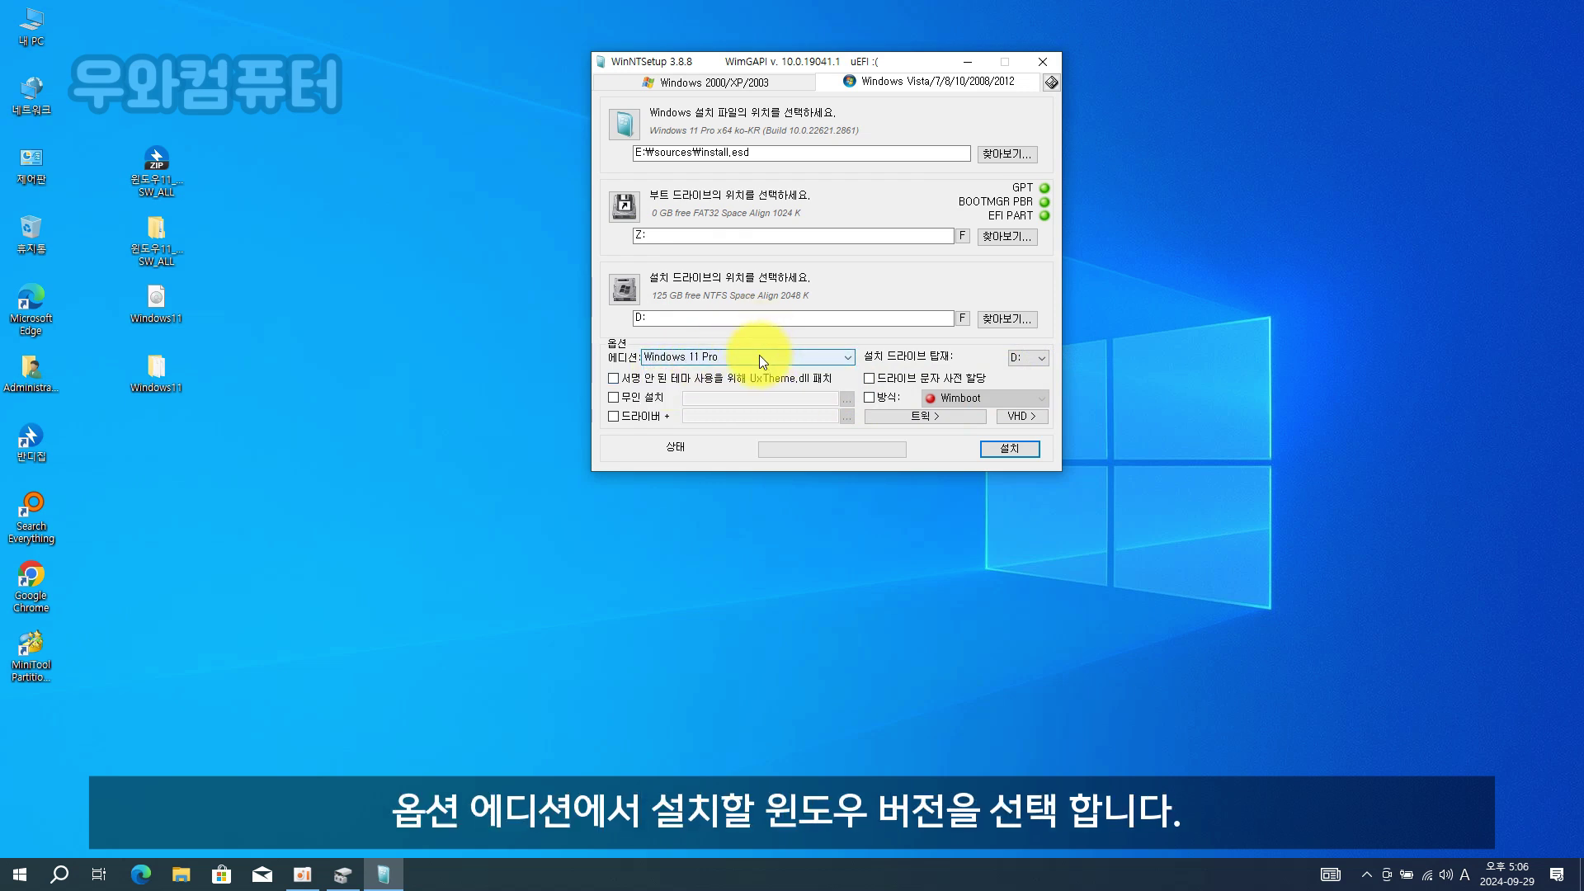
Enable unattended installation (무인 설치) with the USER계정 Autounattend file from the 4.무인응답파일(xml) subfolder of the extracted desktop folder.
click(616, 399)
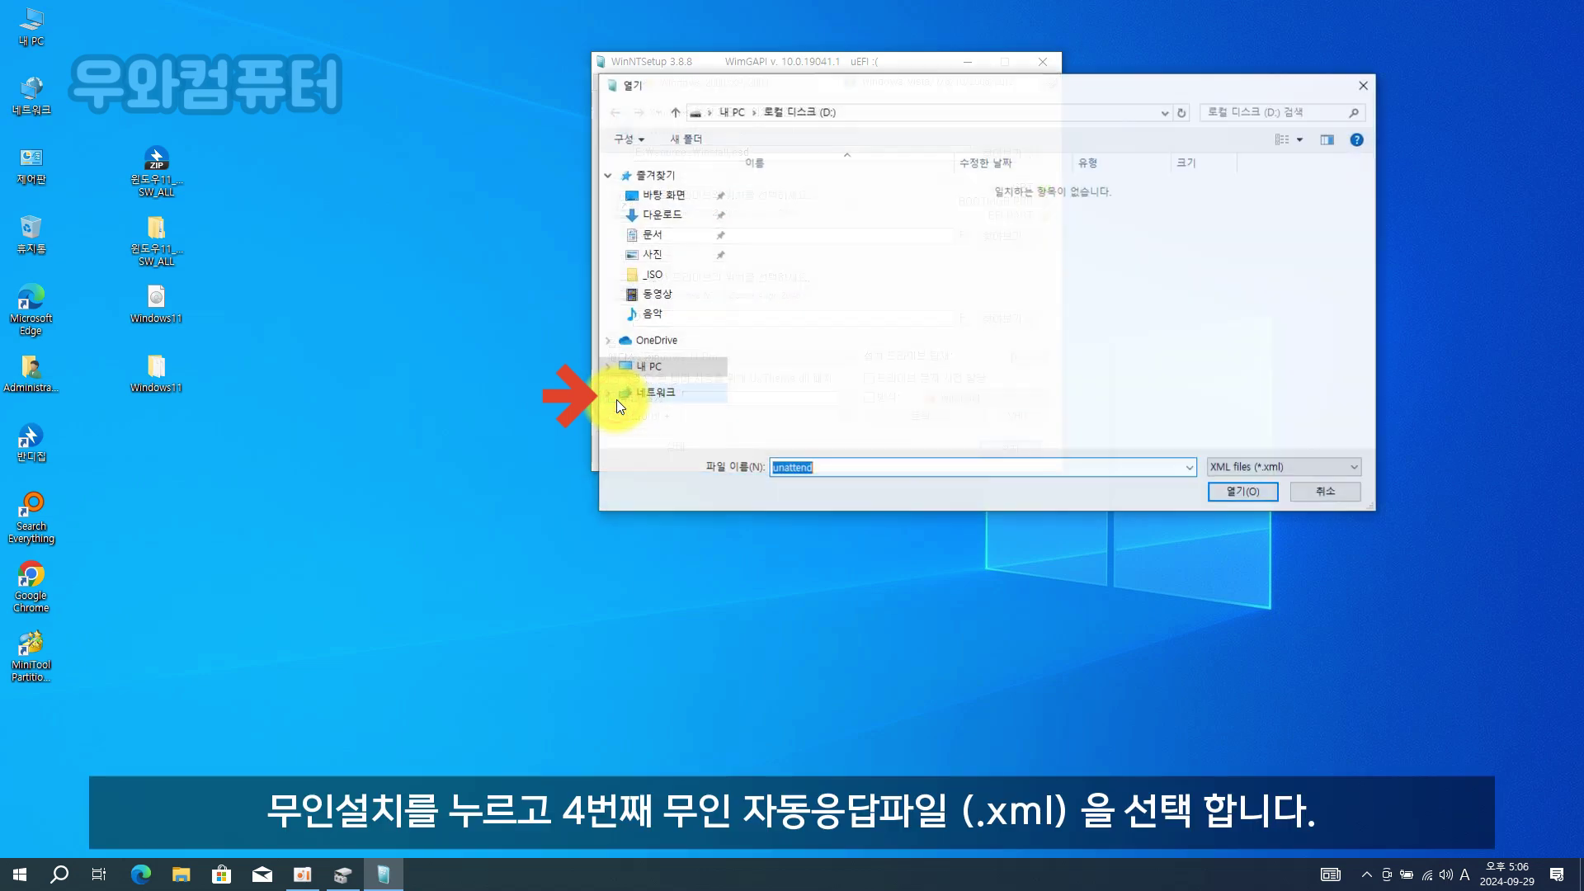
click(672, 195)
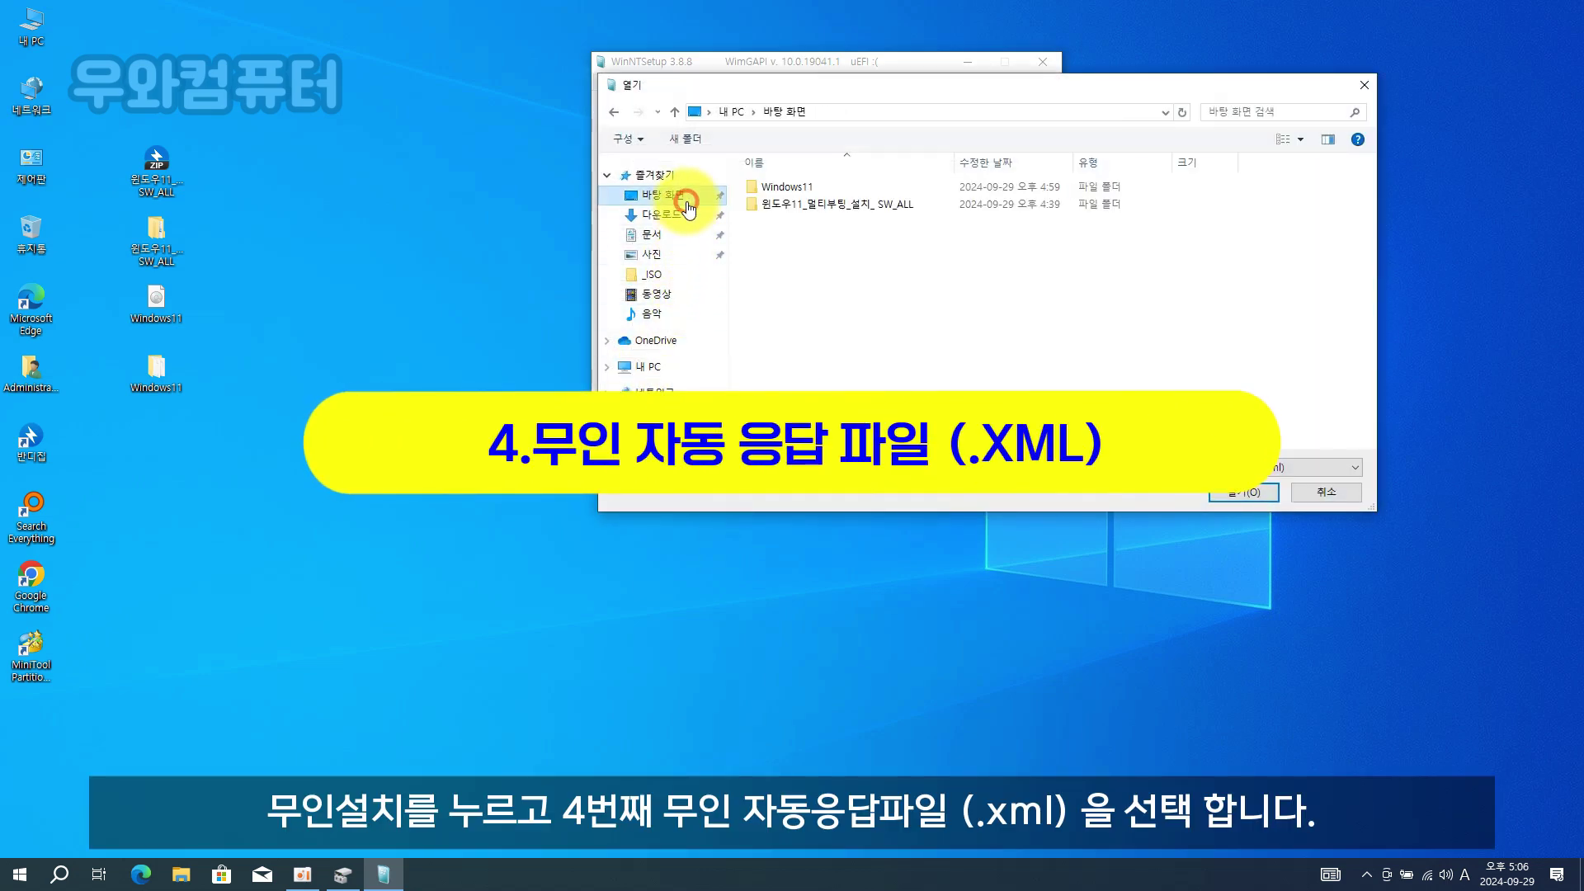
click(807, 206)
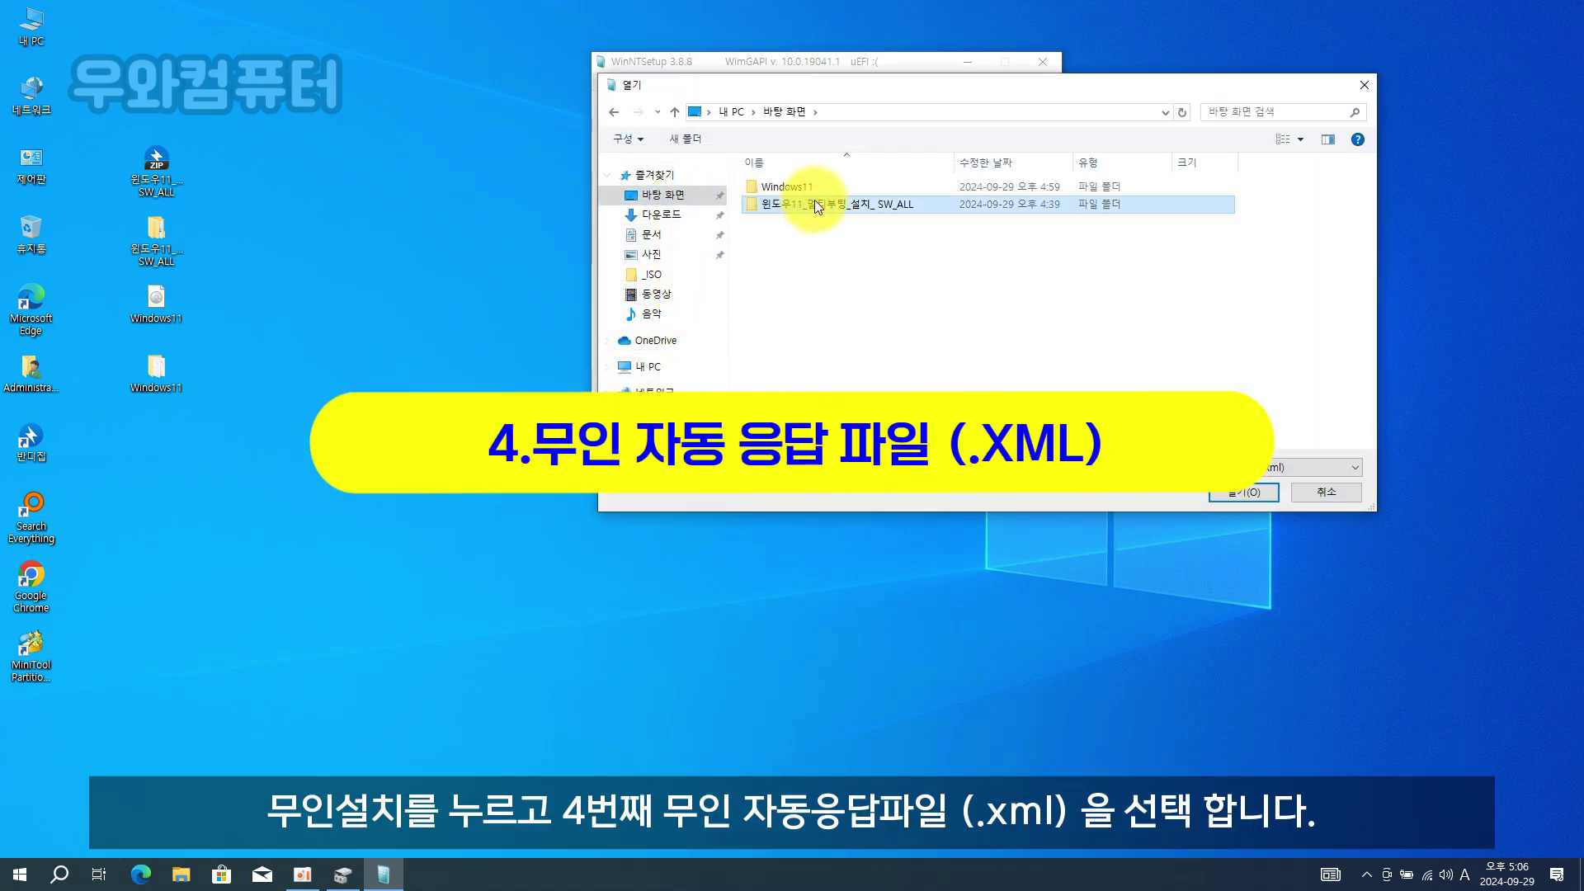
double_click(815, 202)
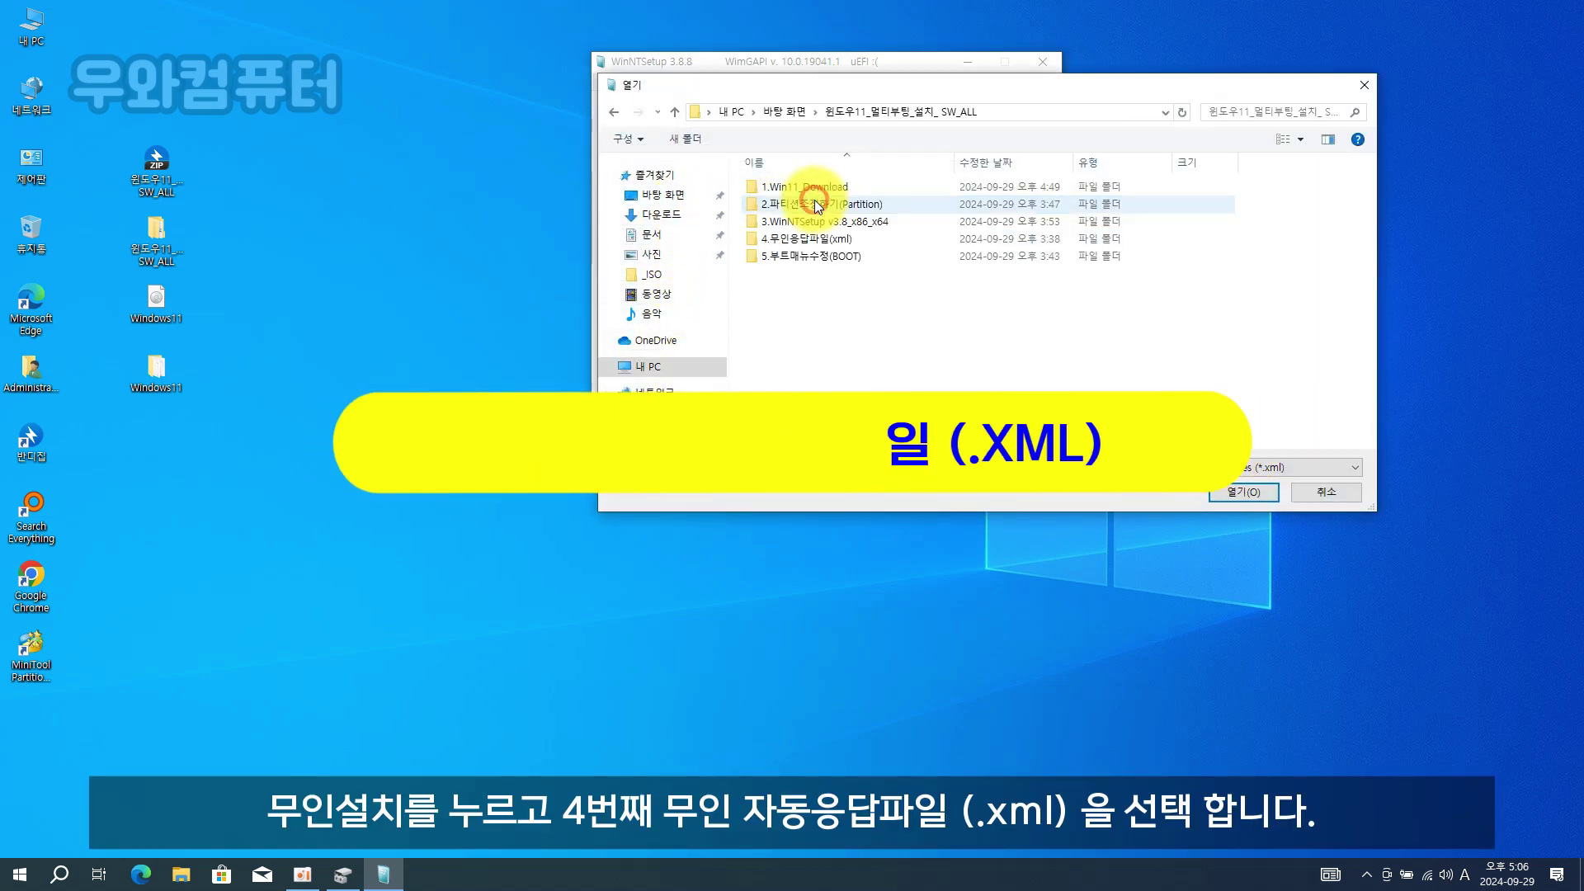
double_click(843, 240)
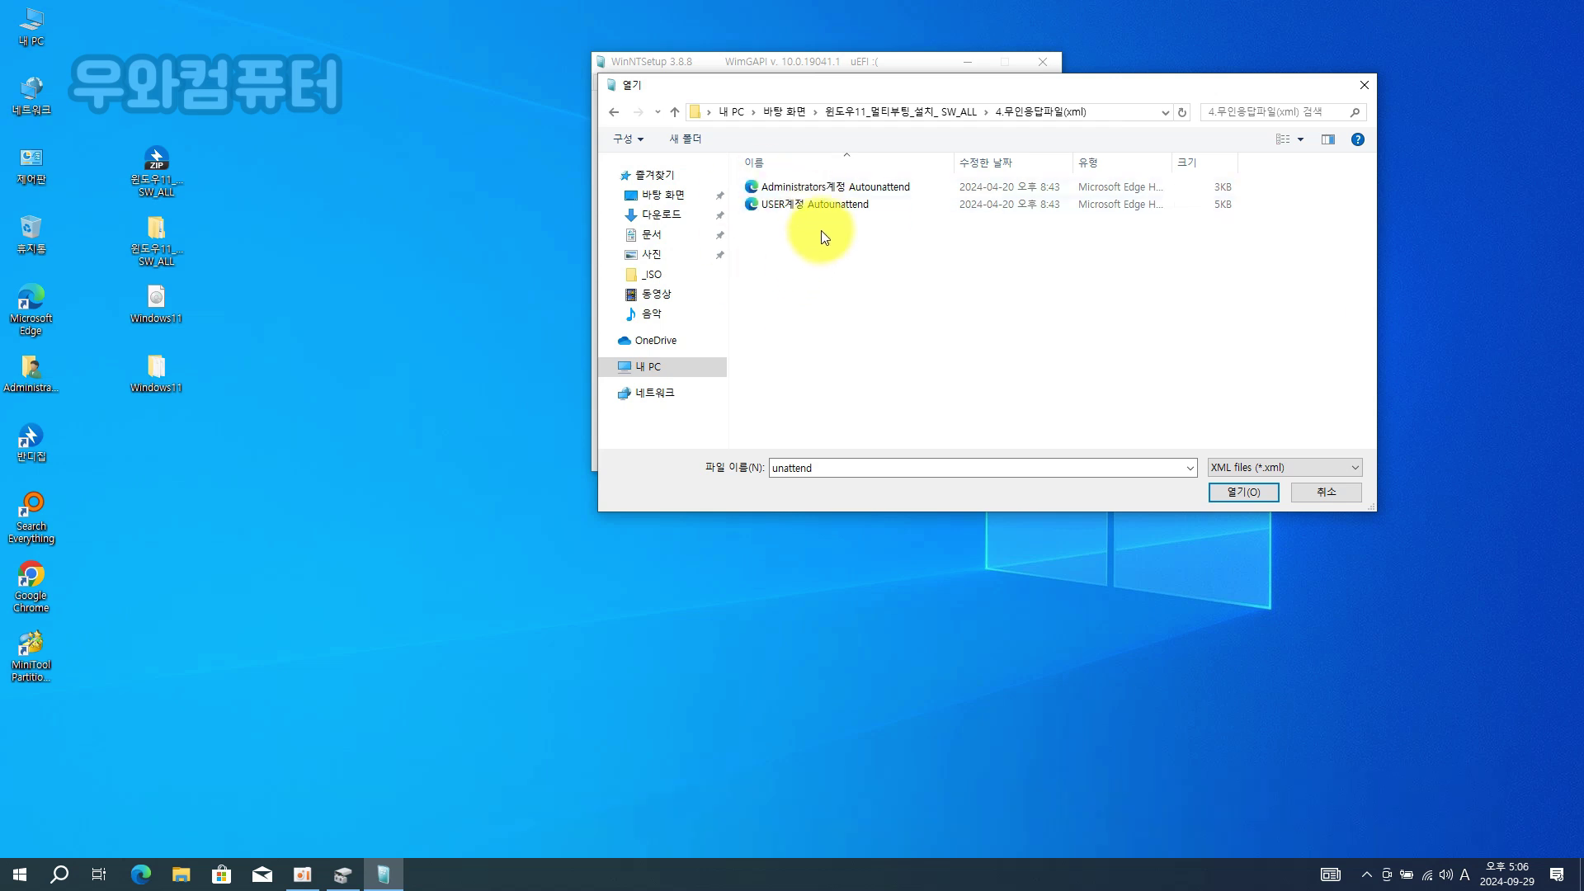
click(838, 207)
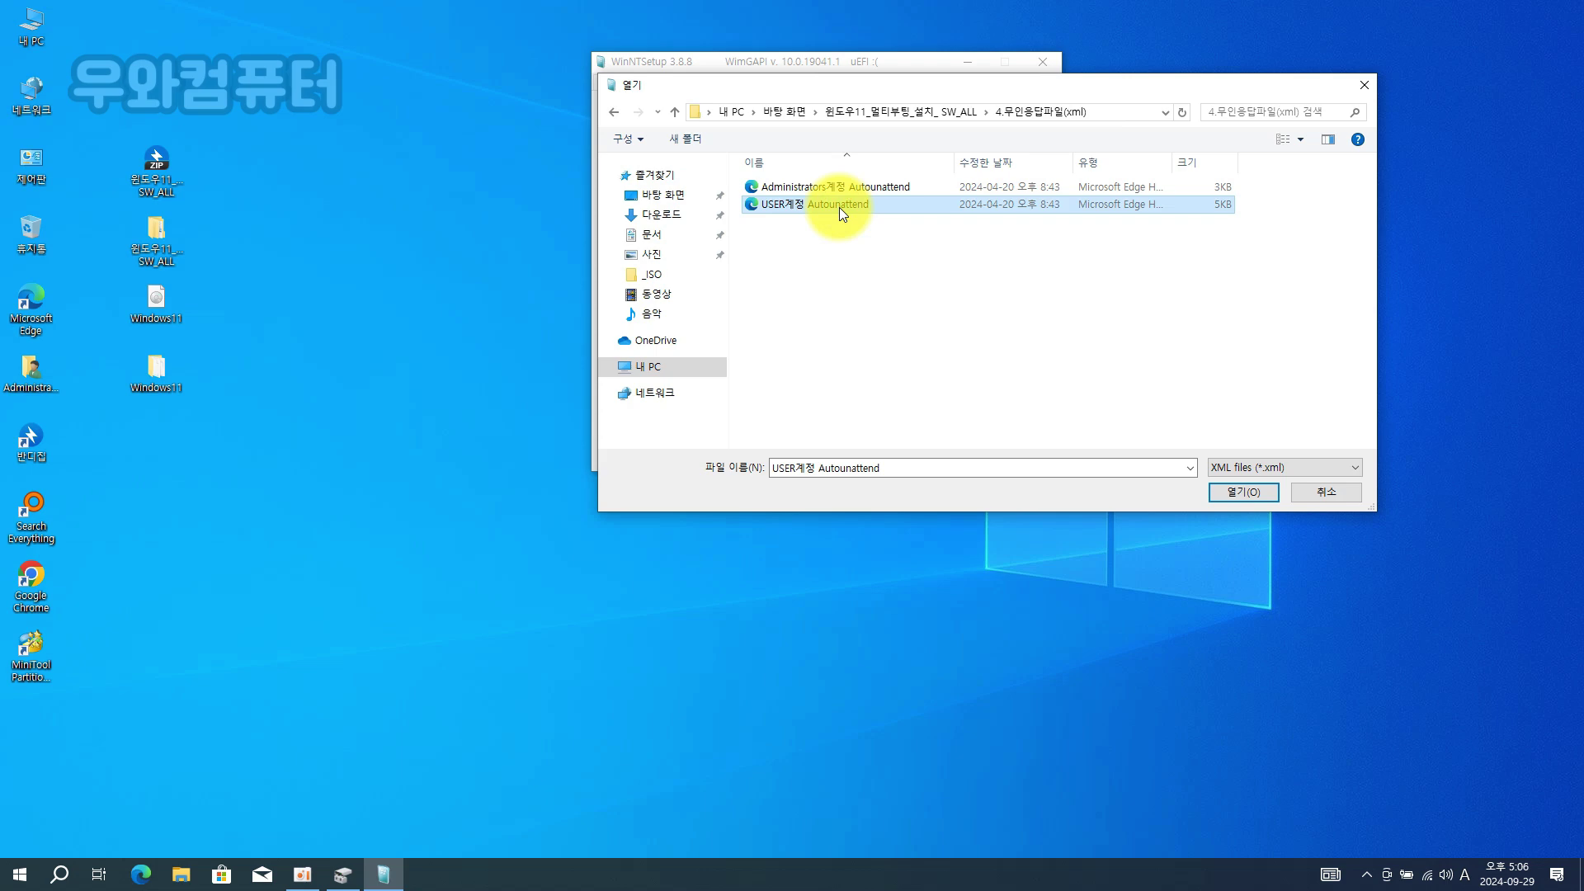
click(1255, 494)
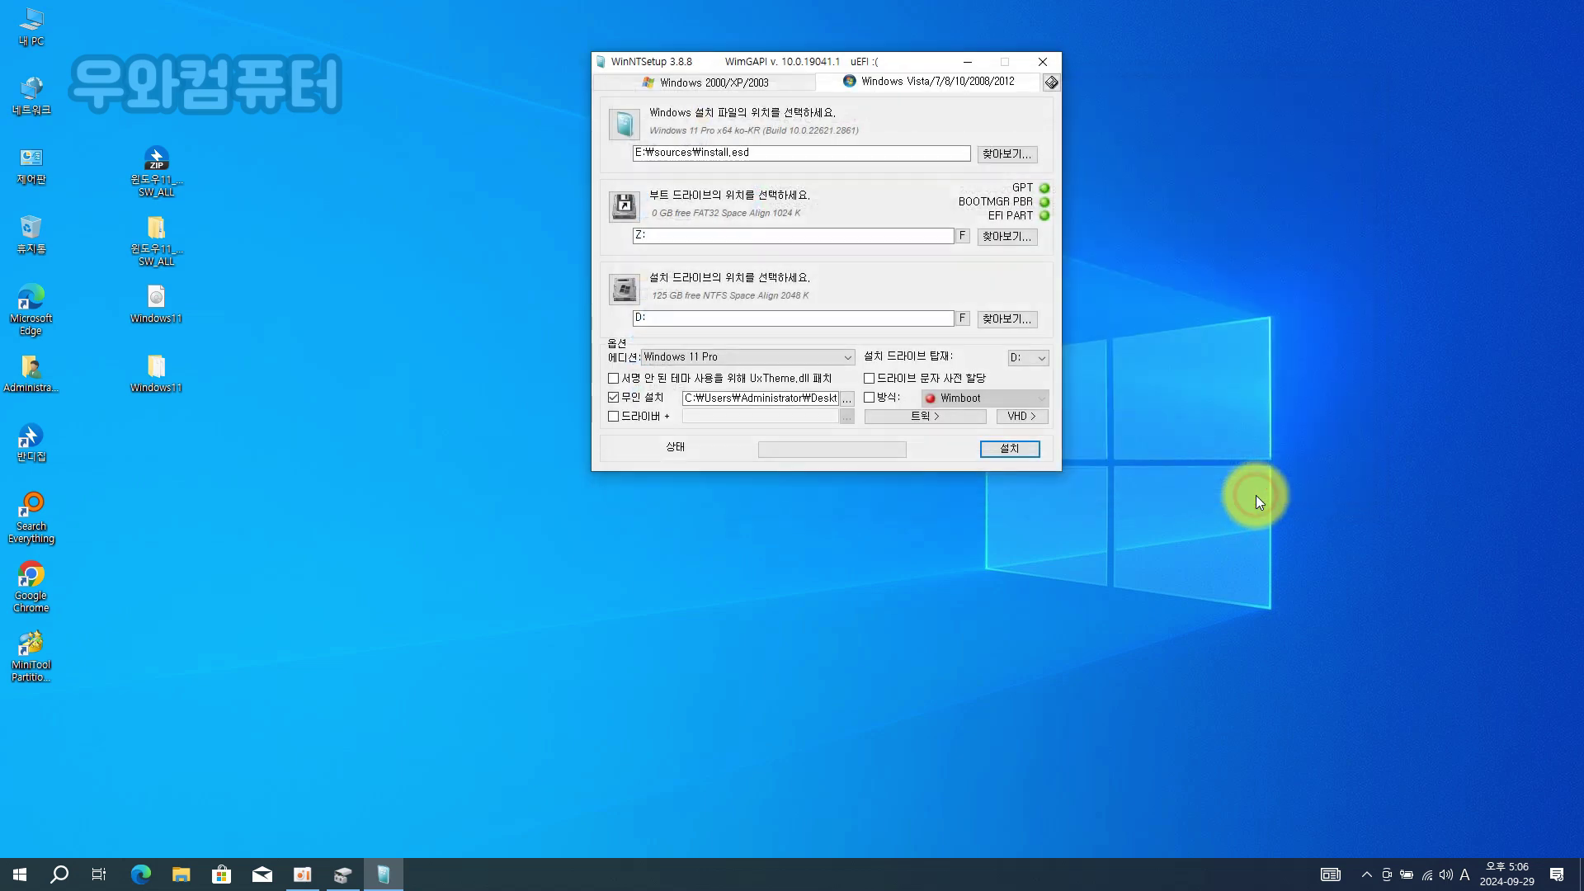
Start the Windows installation and confirm it with the default boot code and restart options.
click(1011, 448)
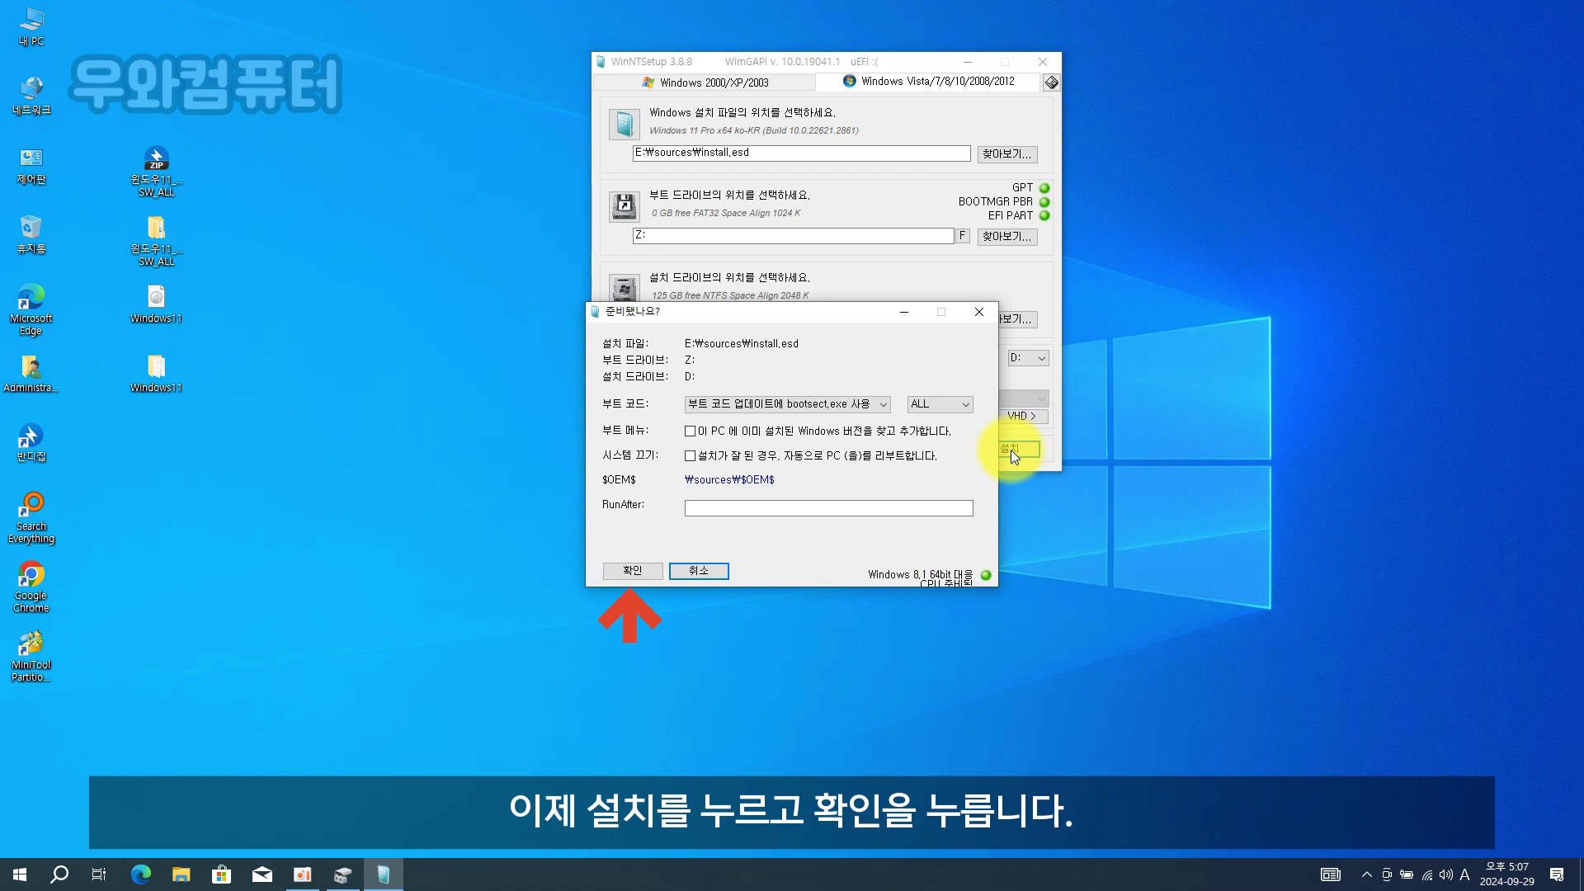
click(641, 576)
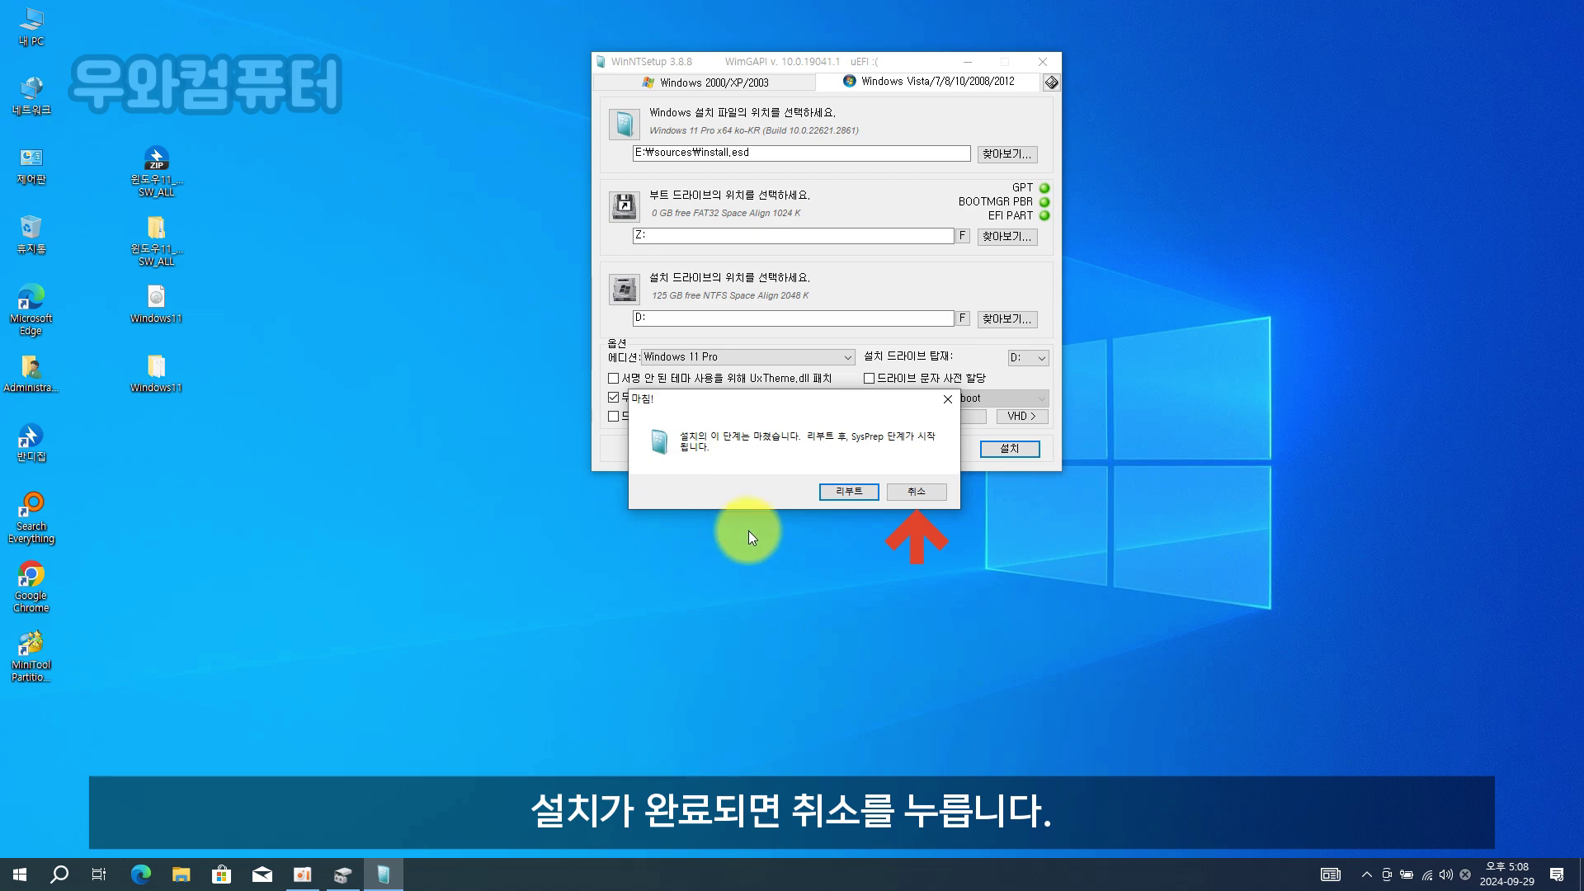
Decline the reboot offered at the end of the installation and close WinNTSetup.
click(921, 492)
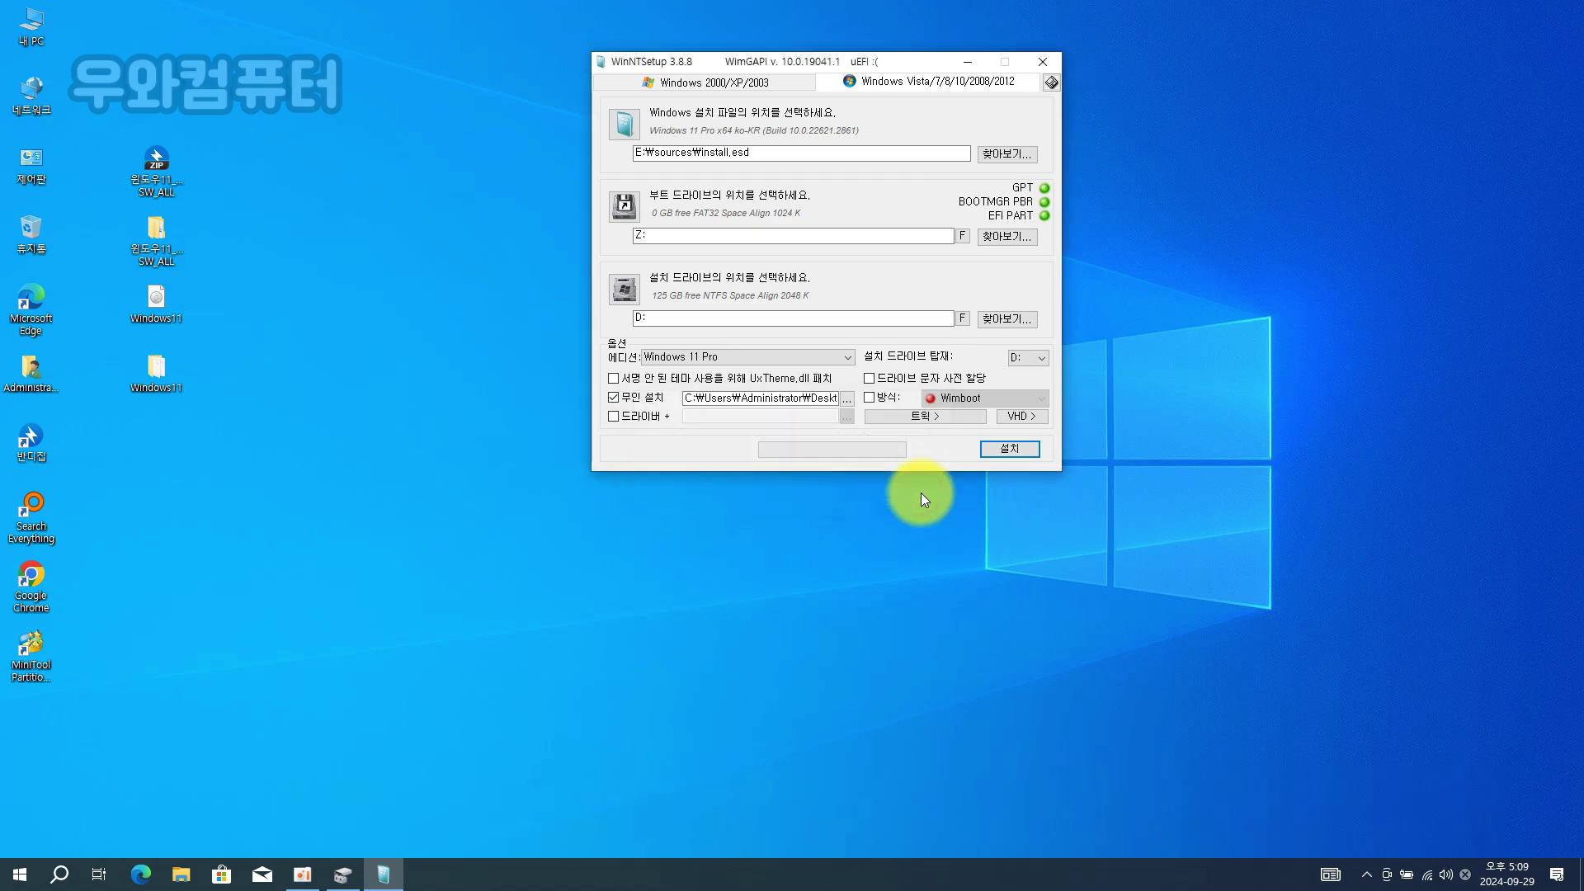
click(1043, 63)
Launch BOOTICEx64_KO from the 5.부트매뉴수정(BOOT) subfolder of the extracted desktop folder and close the folder window.
click(172, 245)
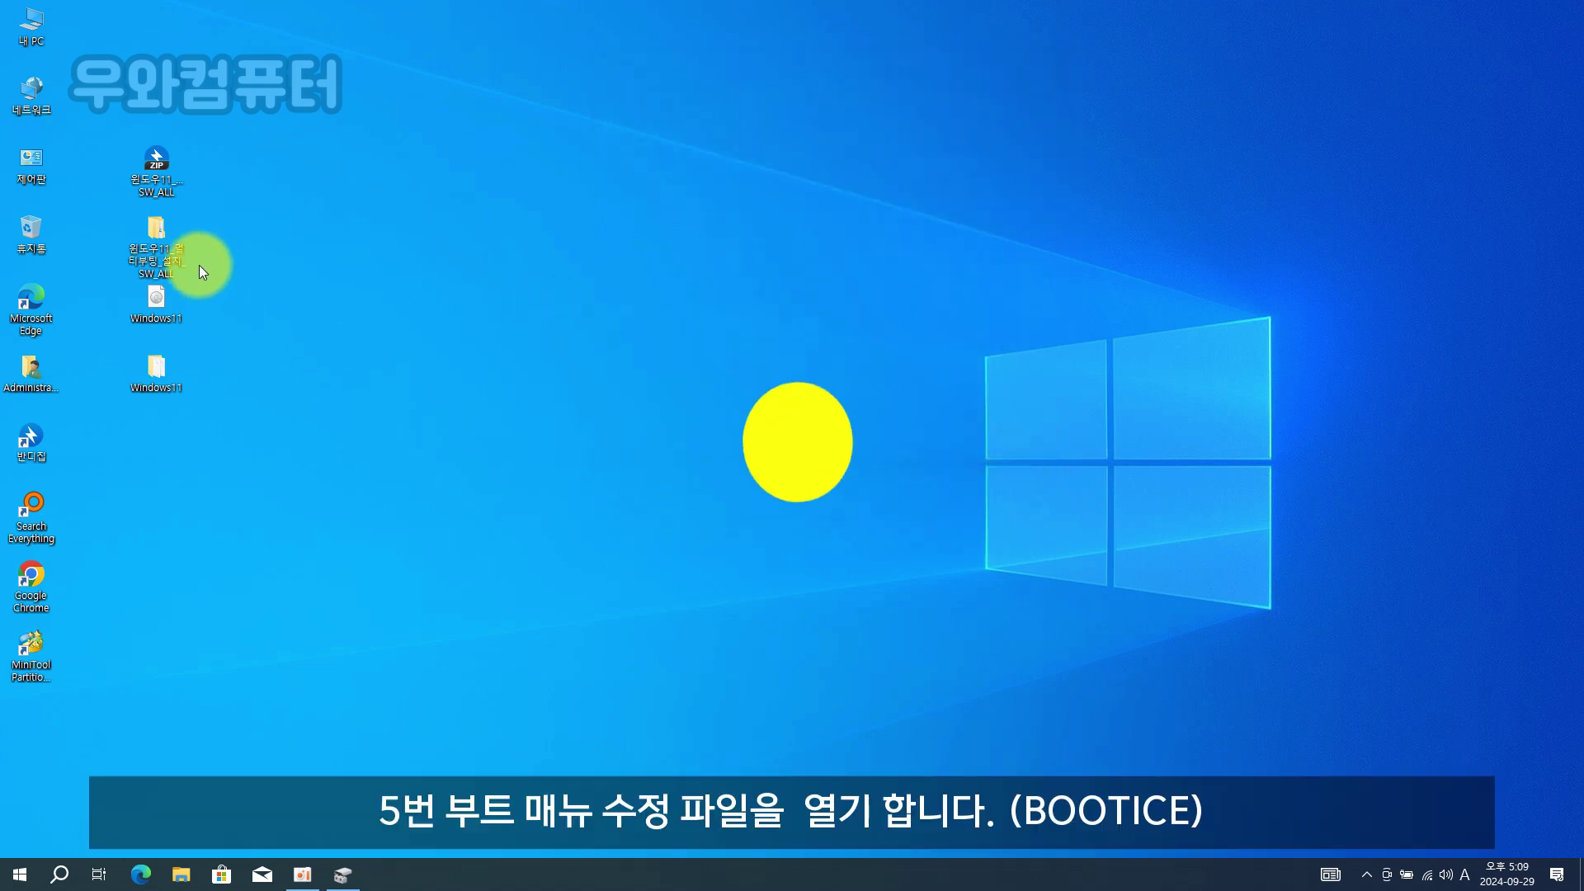
double_click(172, 246)
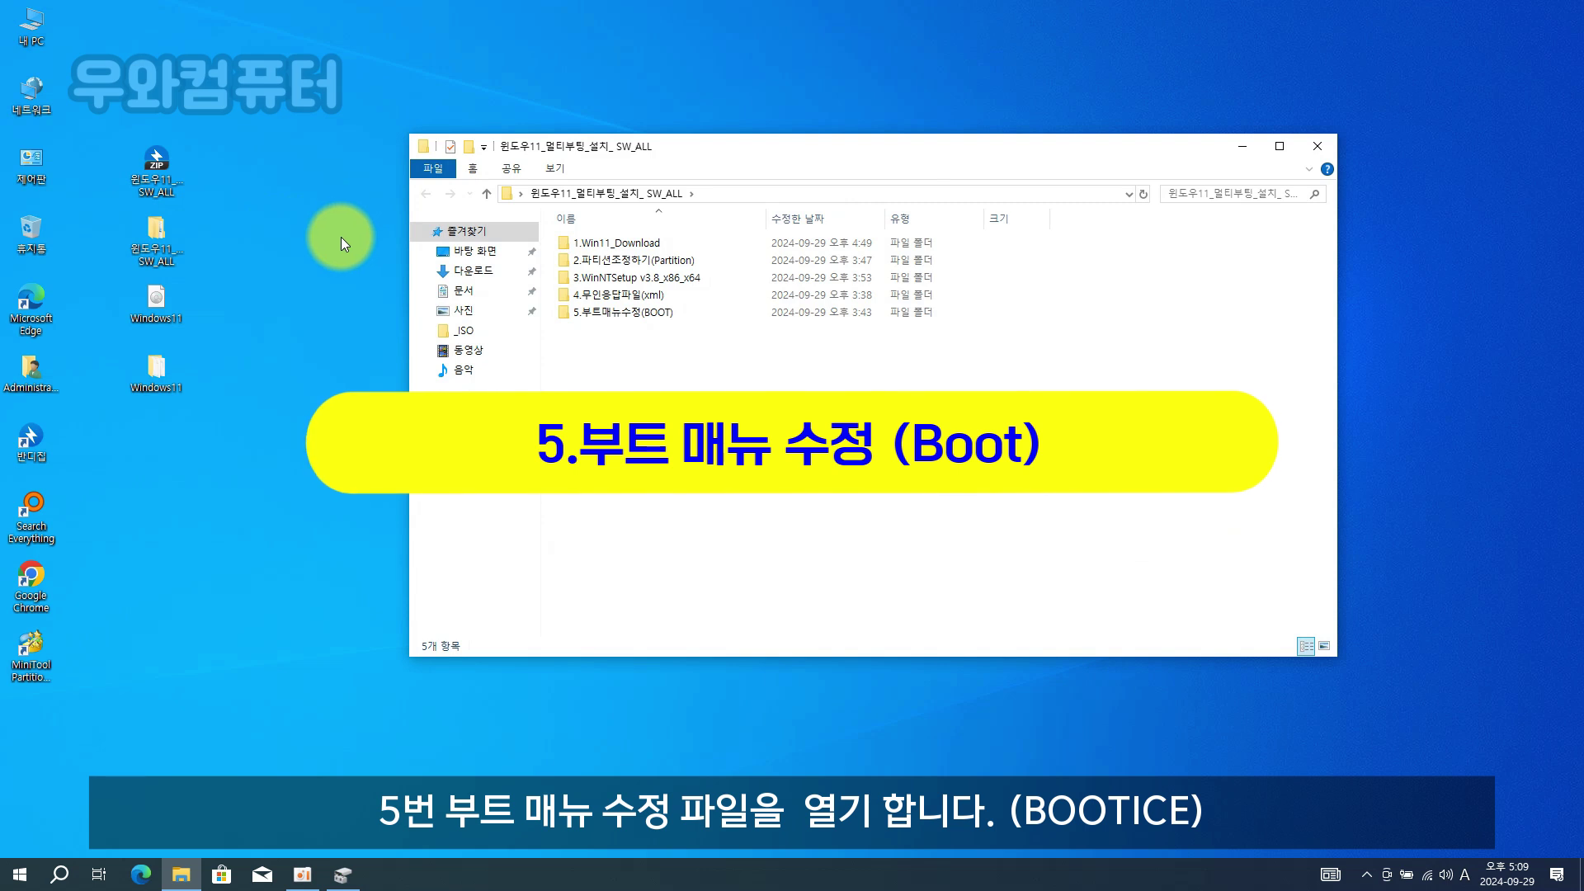
double_click(648, 313)
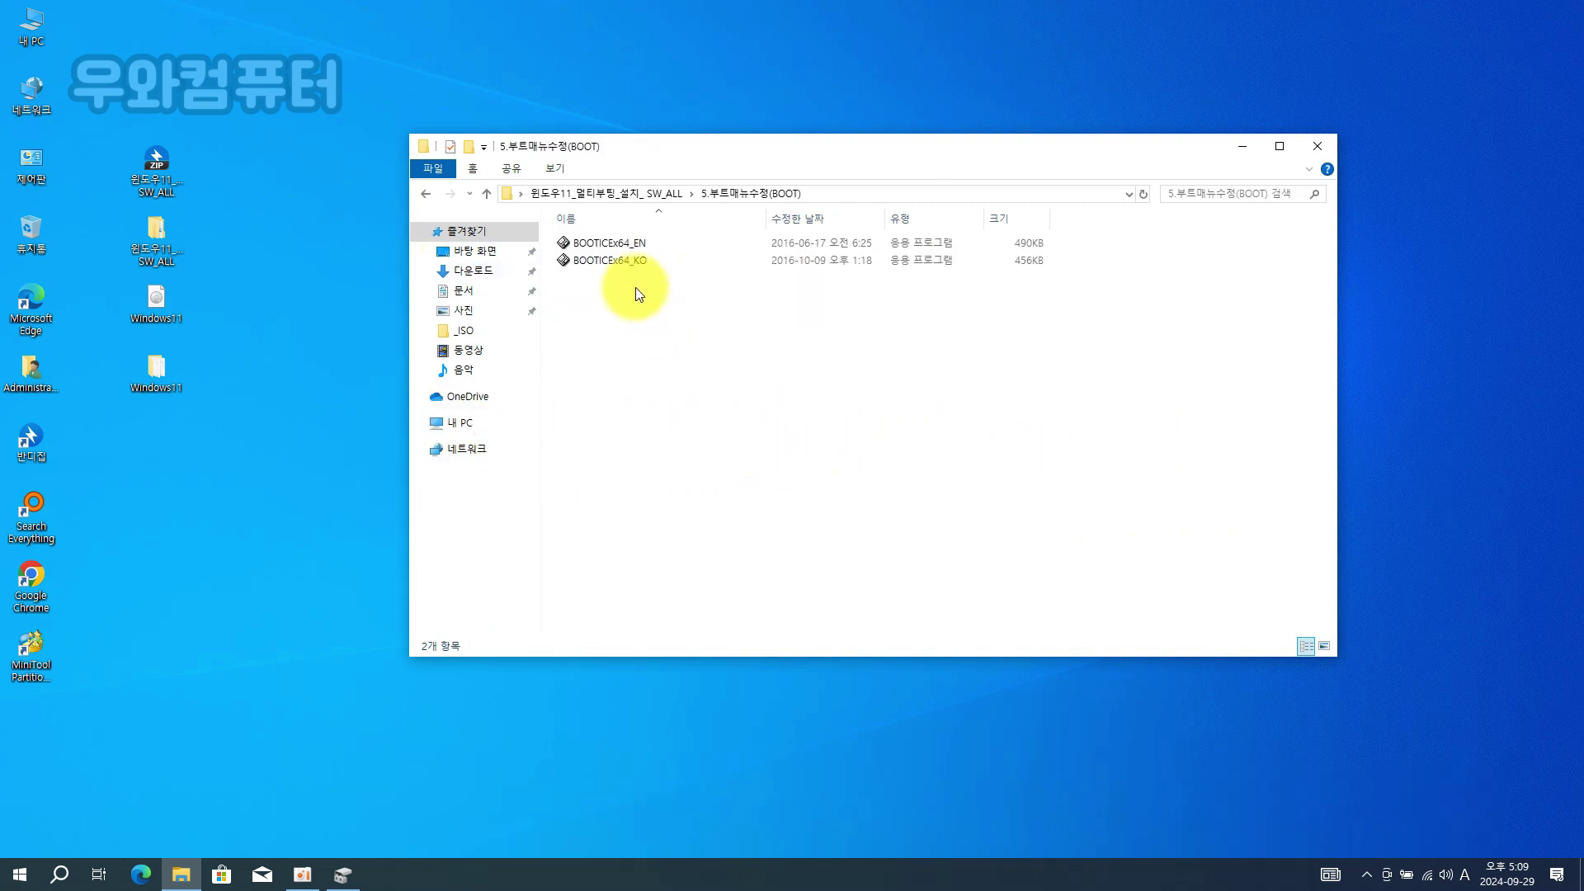
double_click(619, 260)
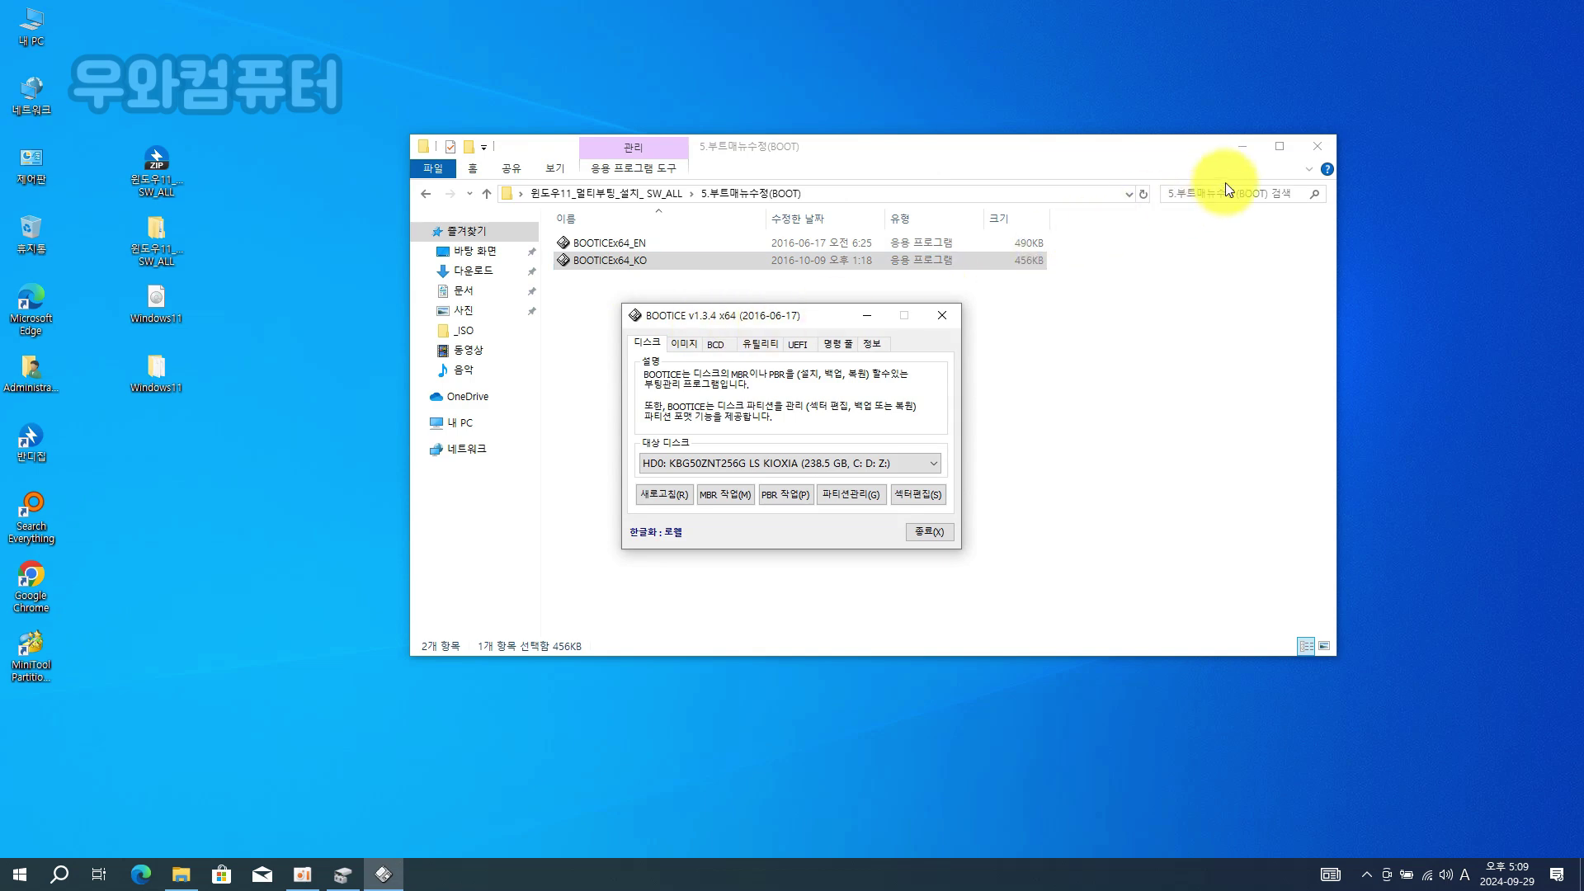
click(1305, 148)
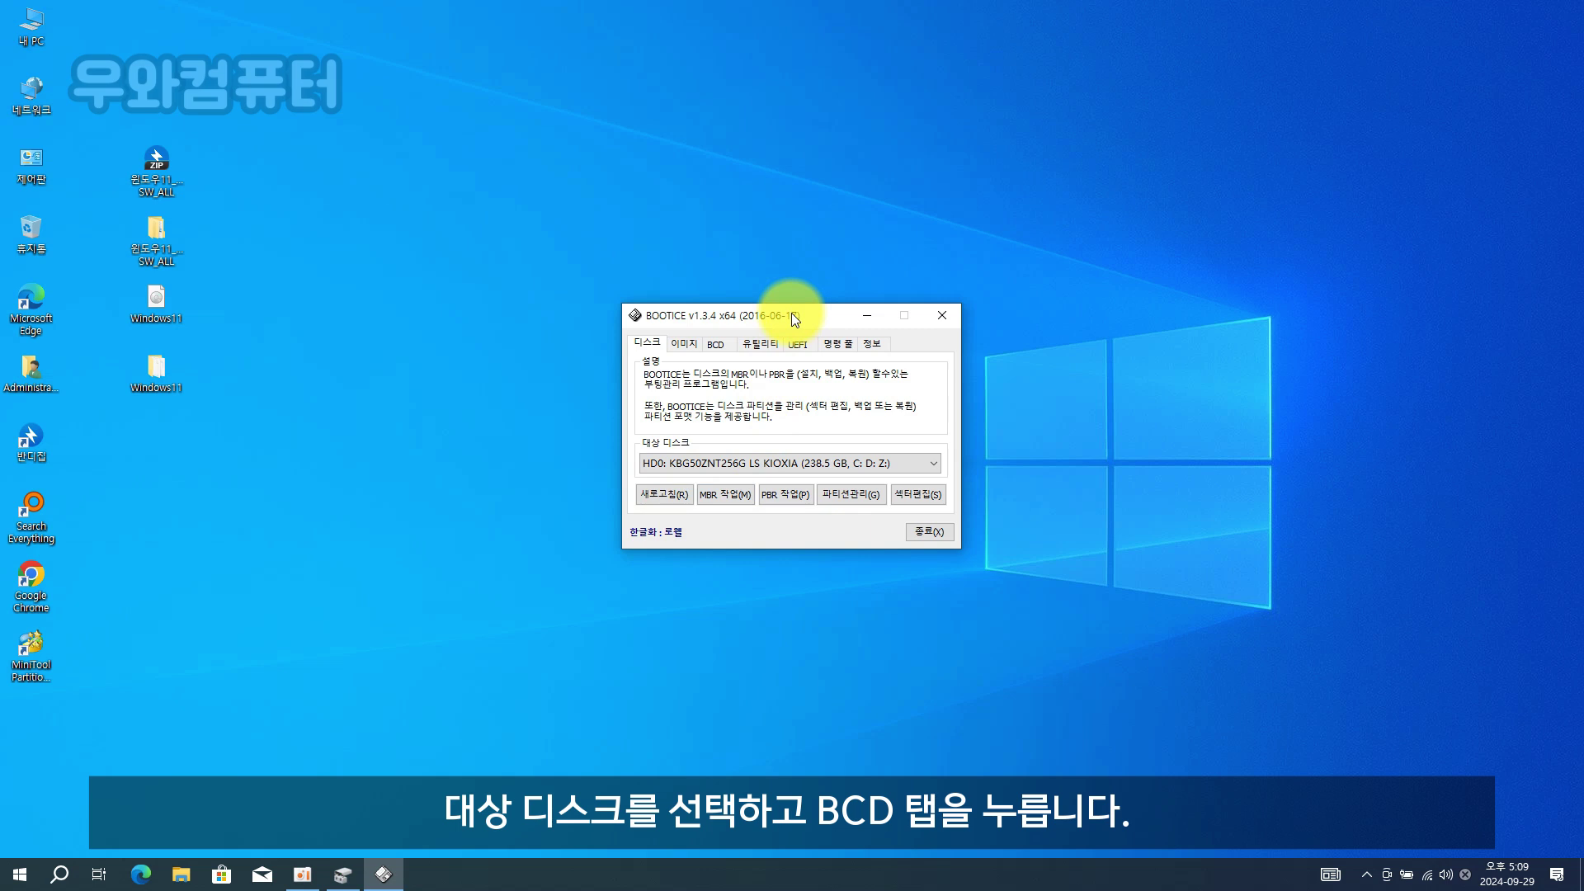
Keep the HD0 KIOXIA disk as the target disk and switch to the BCD editing functions.
click(817, 463)
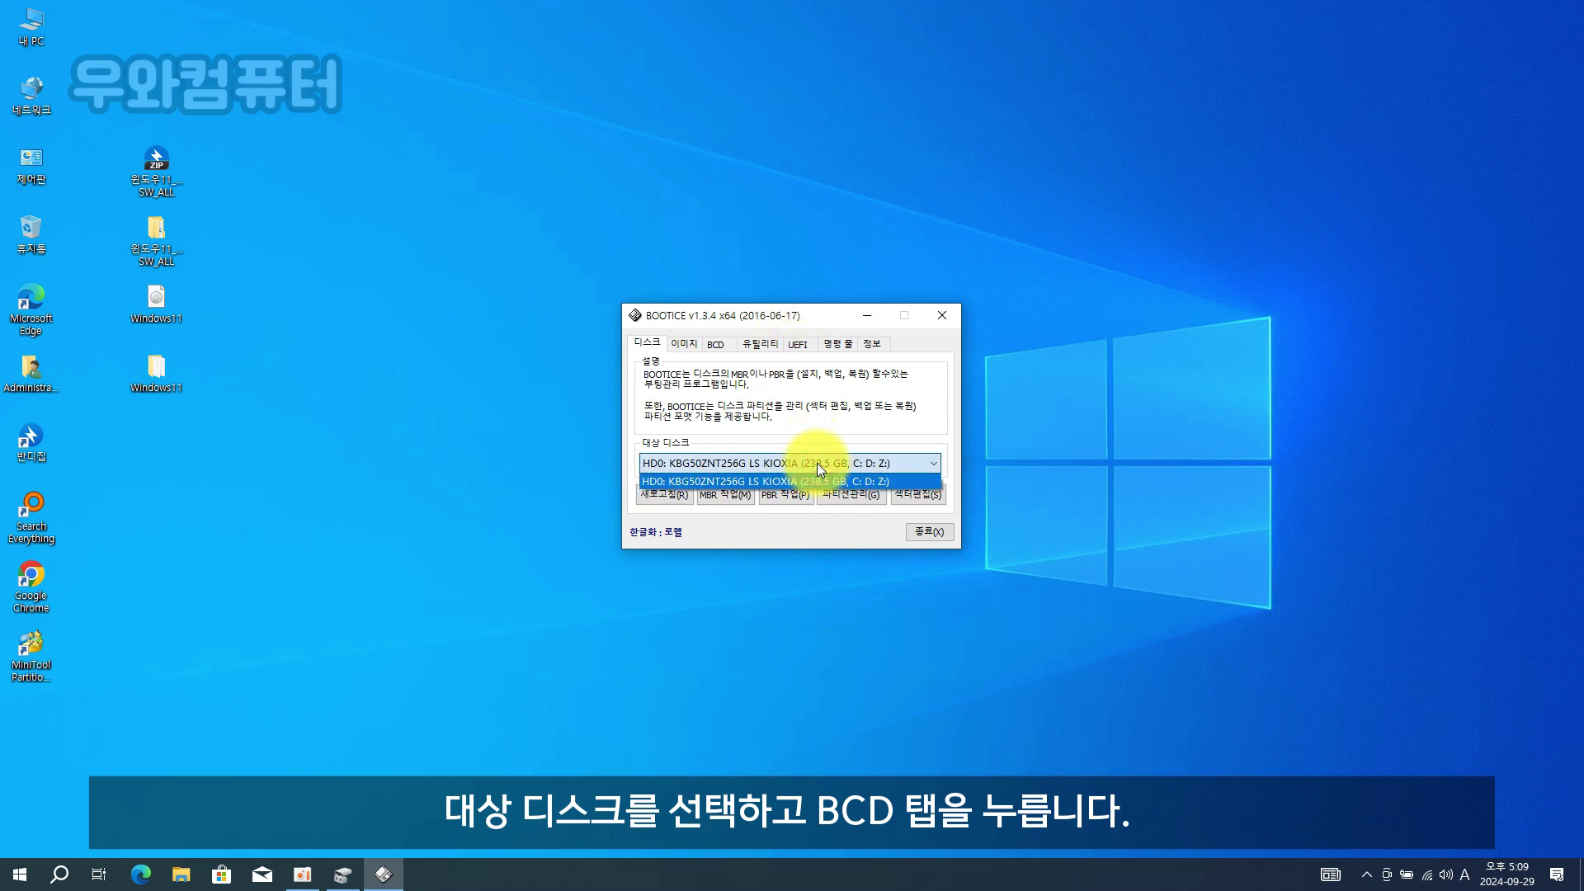
click(817, 463)
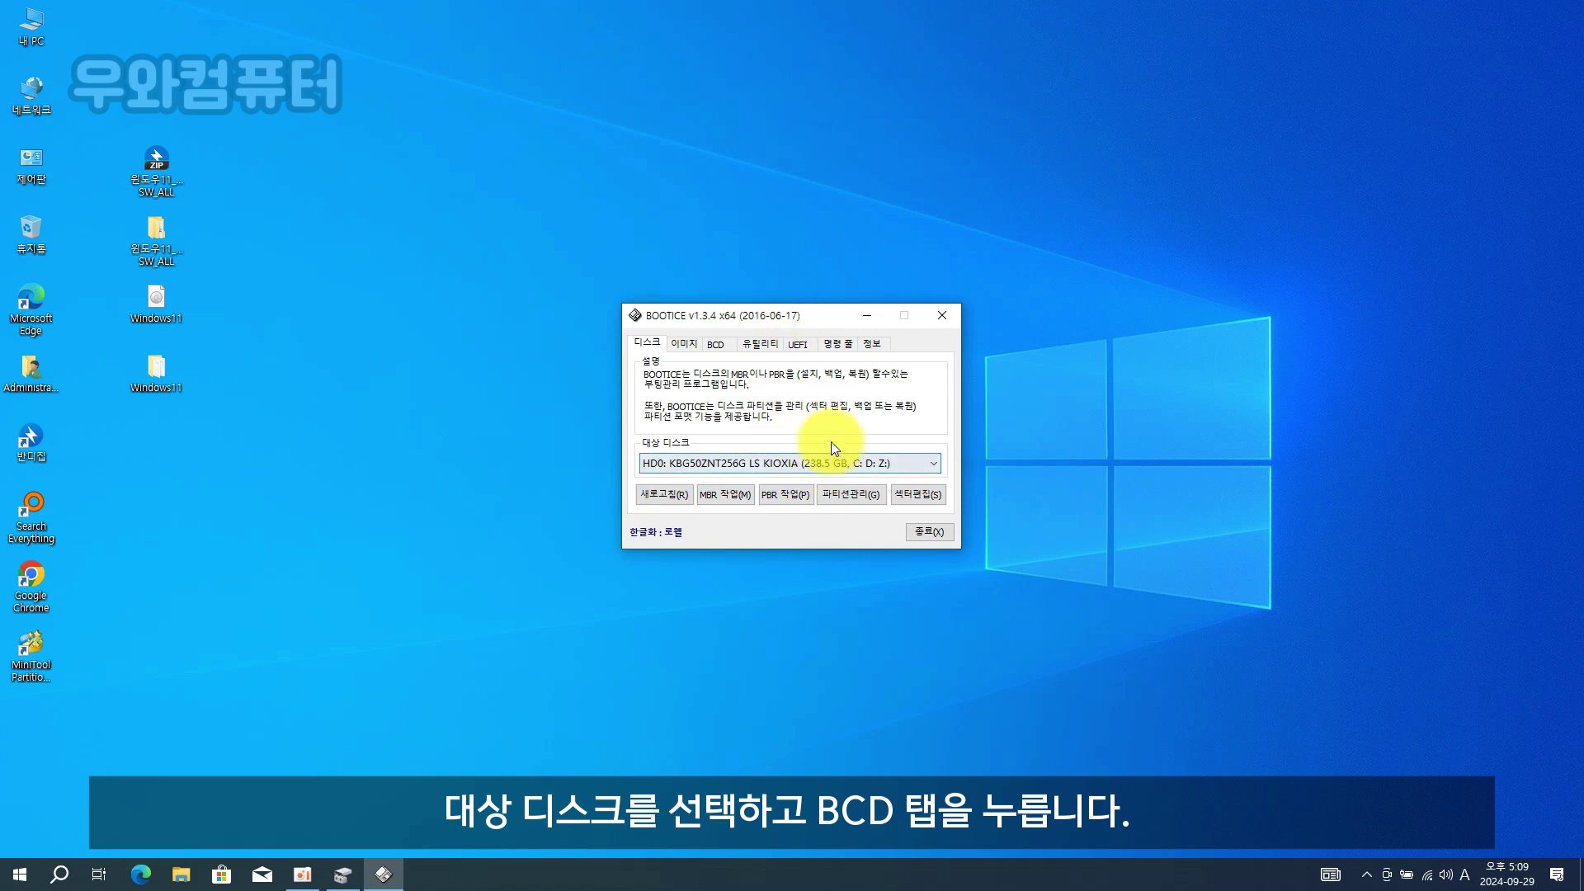
click(715, 343)
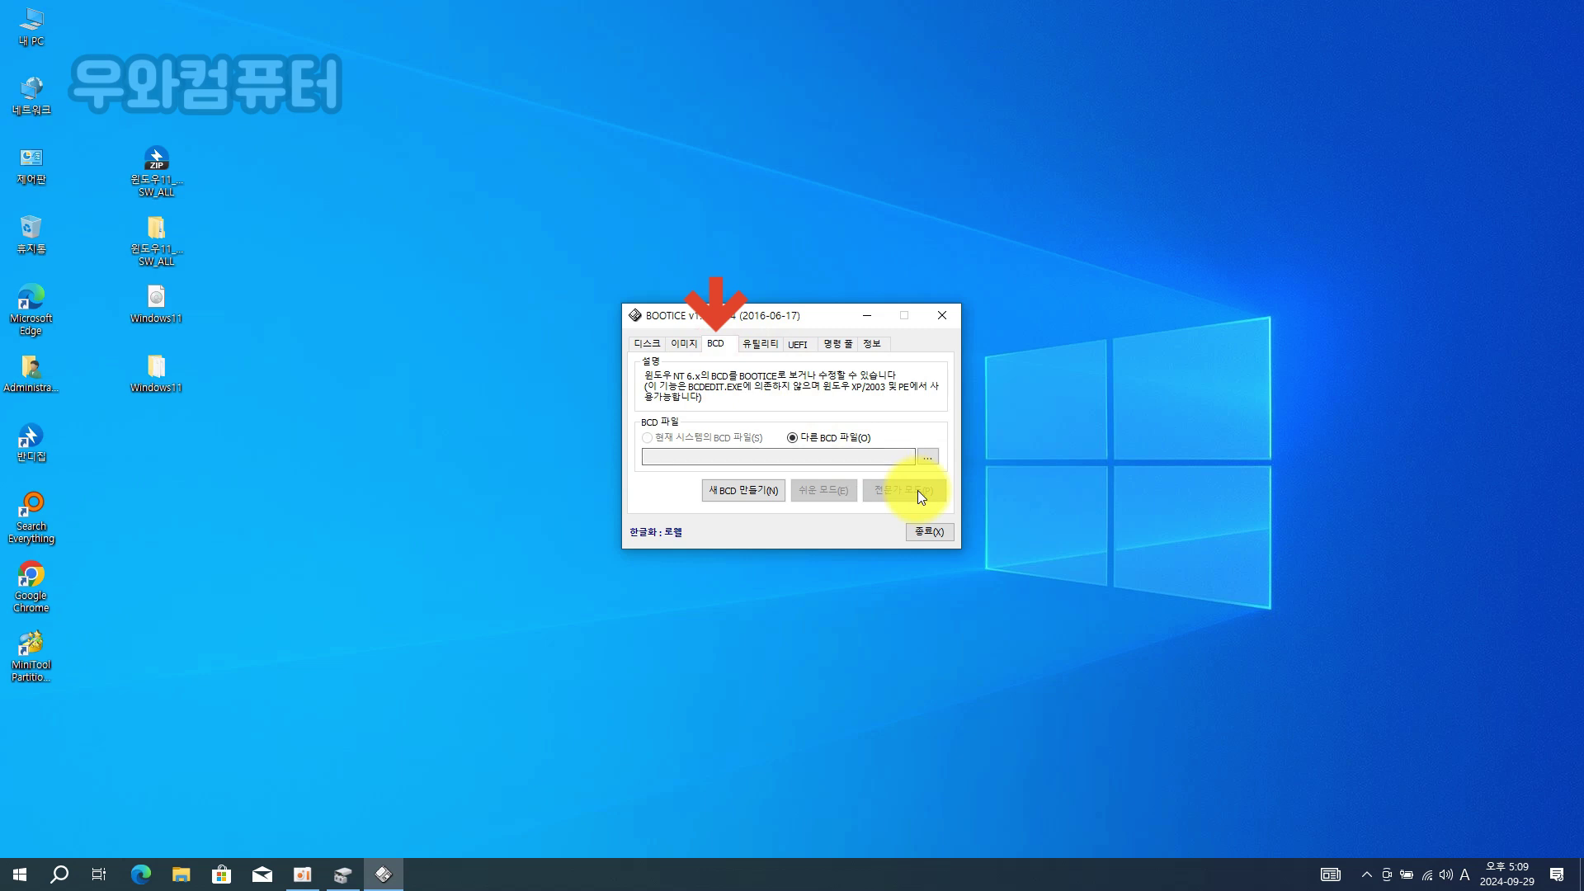
Load the BCD file from the EFI\Microsoft\Boot folder on local disk Z: as the other BCD file (다른 BCD 파일).
drag(780, 309, 789, 141)
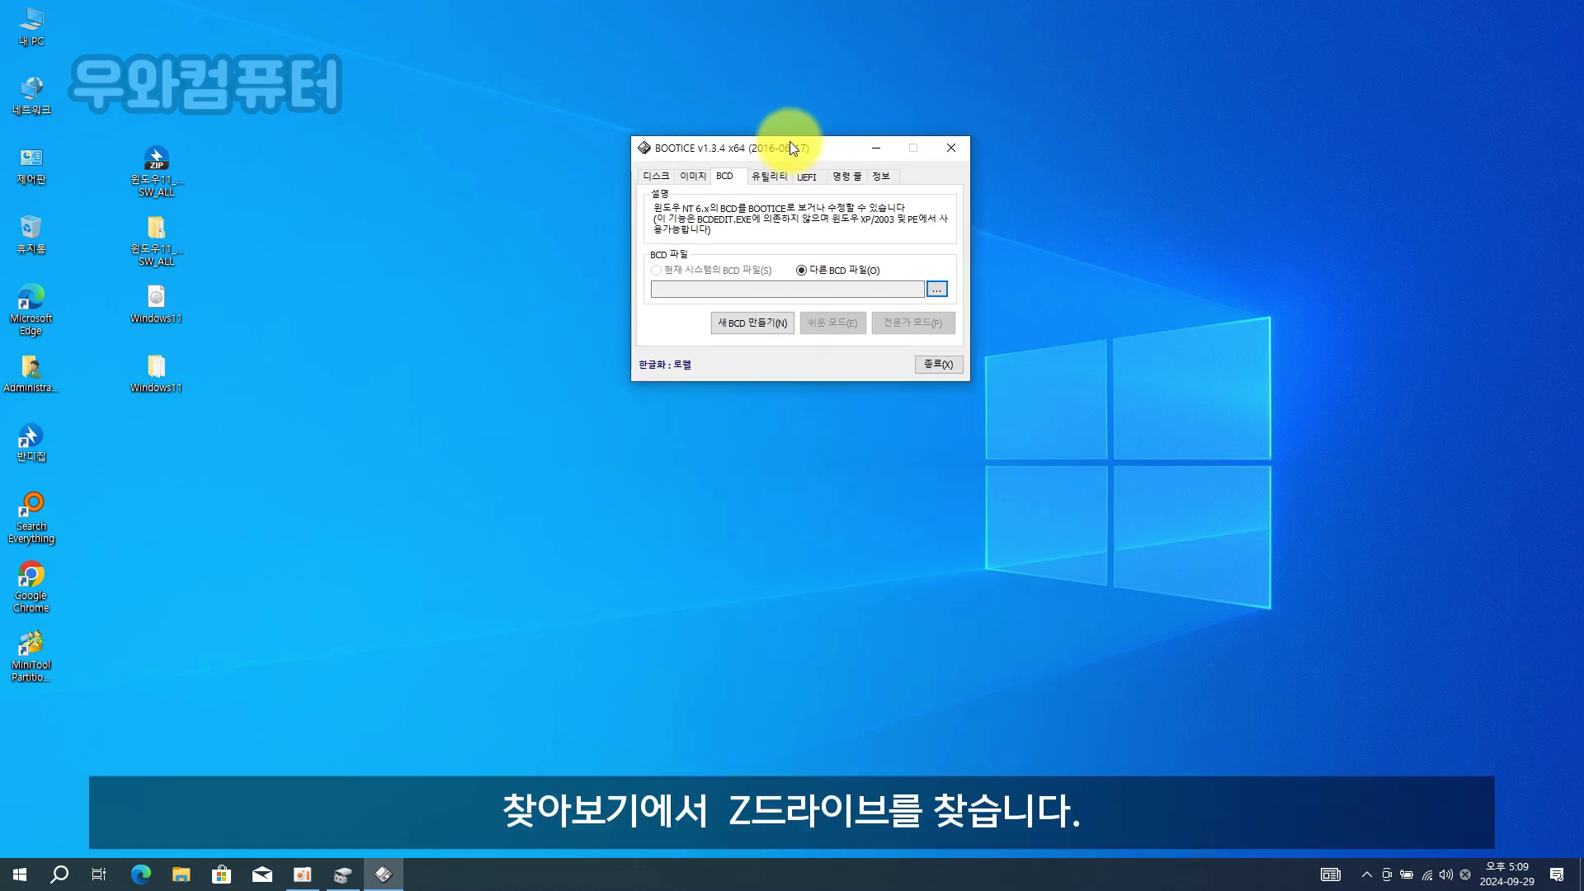
click(938, 290)
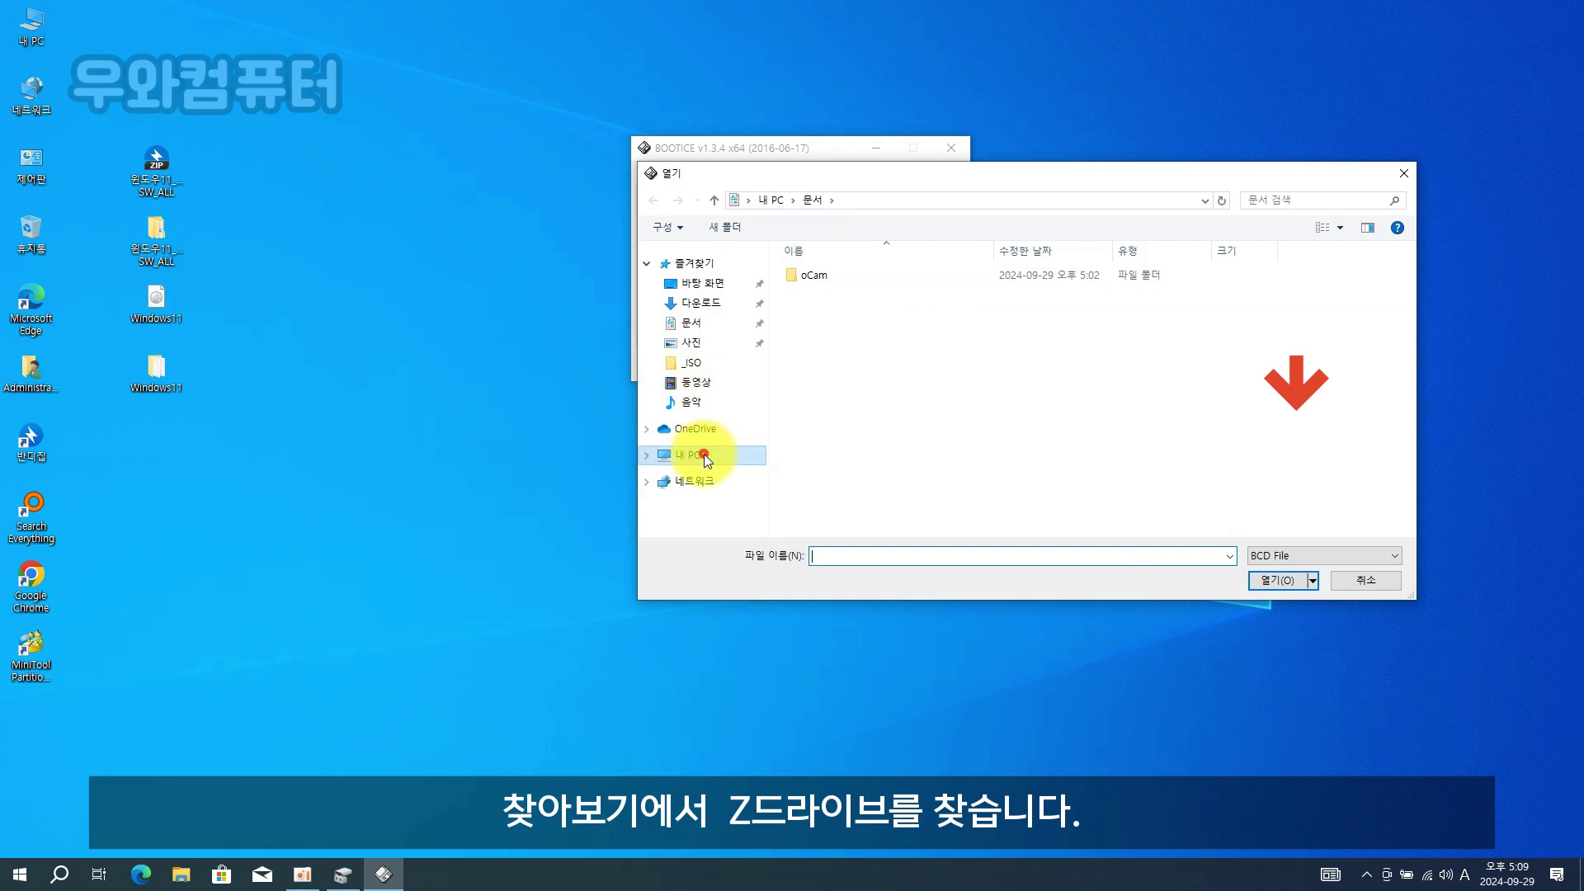
click(705, 454)
double_click(1312, 449)
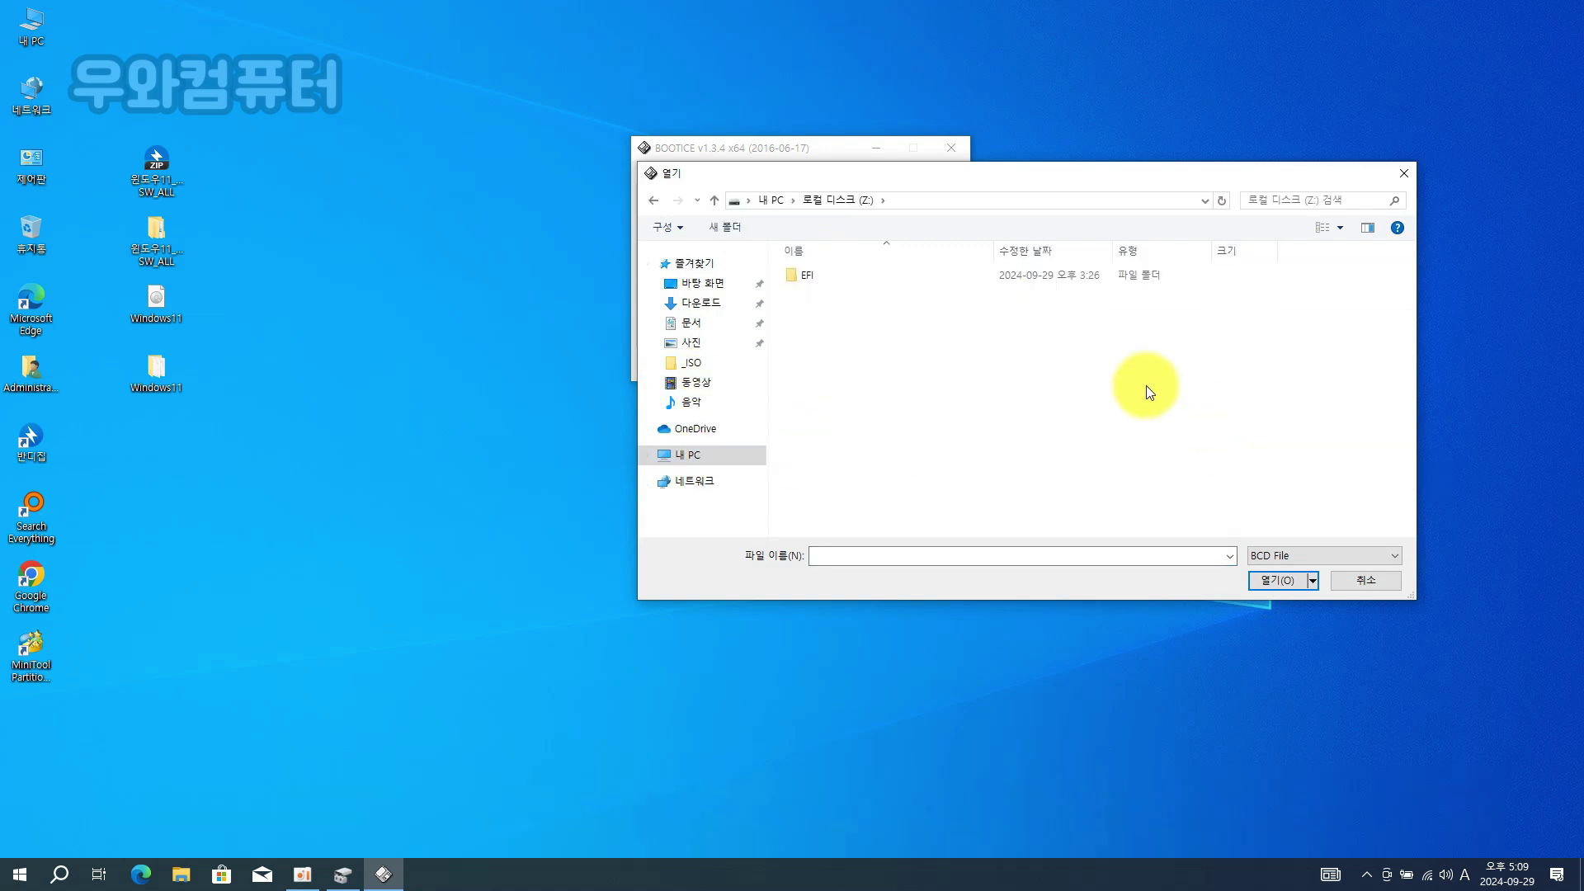
double_click(892, 274)
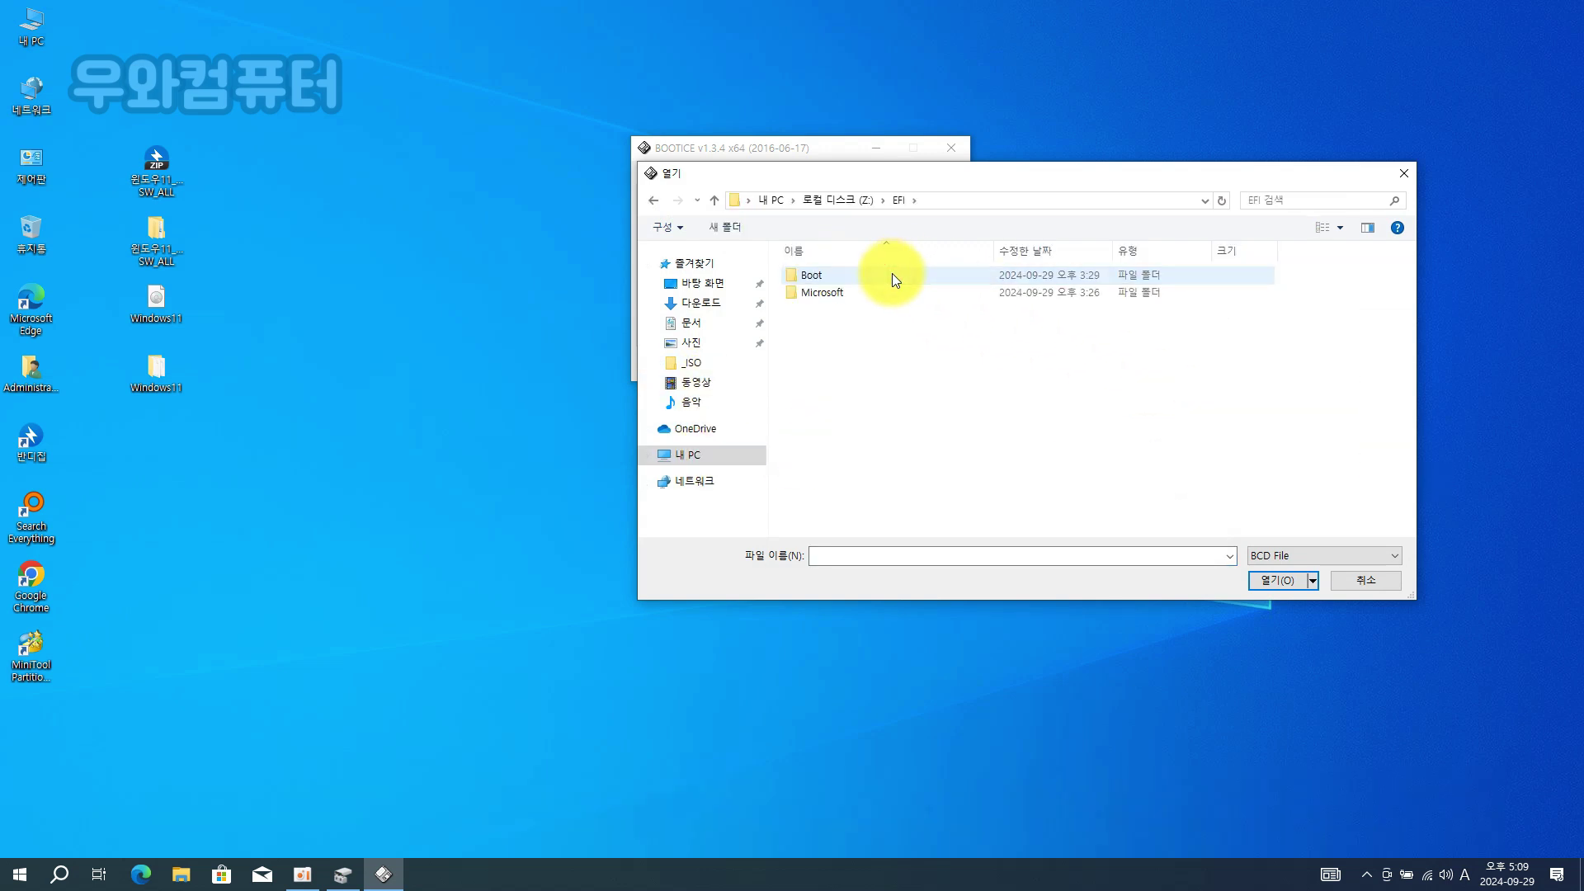
double_click(883, 290)
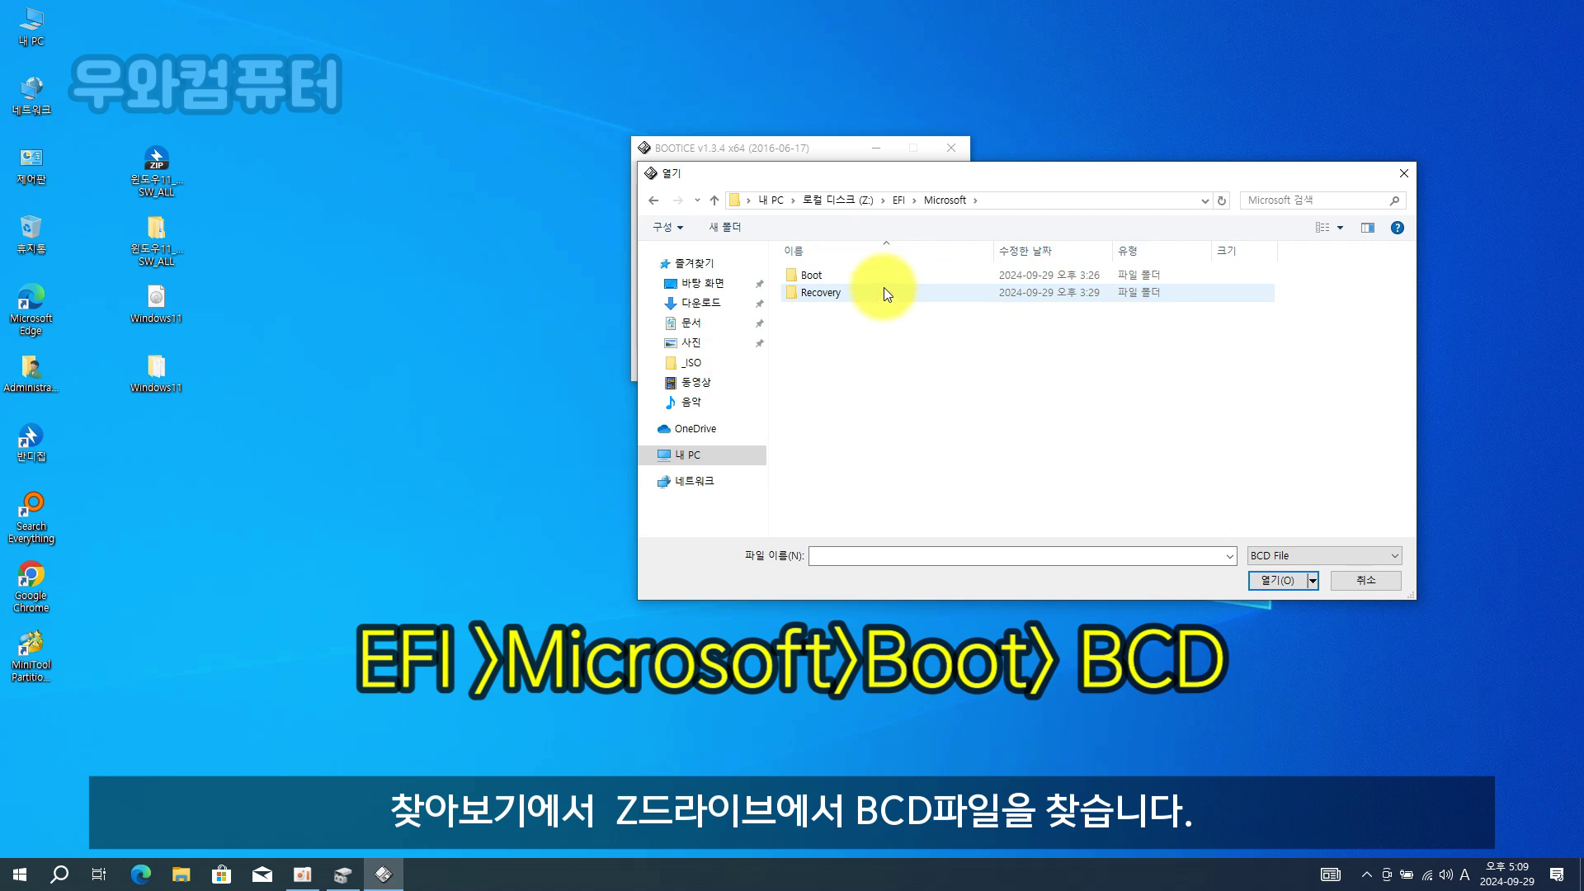
click(888, 275)
double_click(889, 275)
scroll(1052, 477, down, 10)
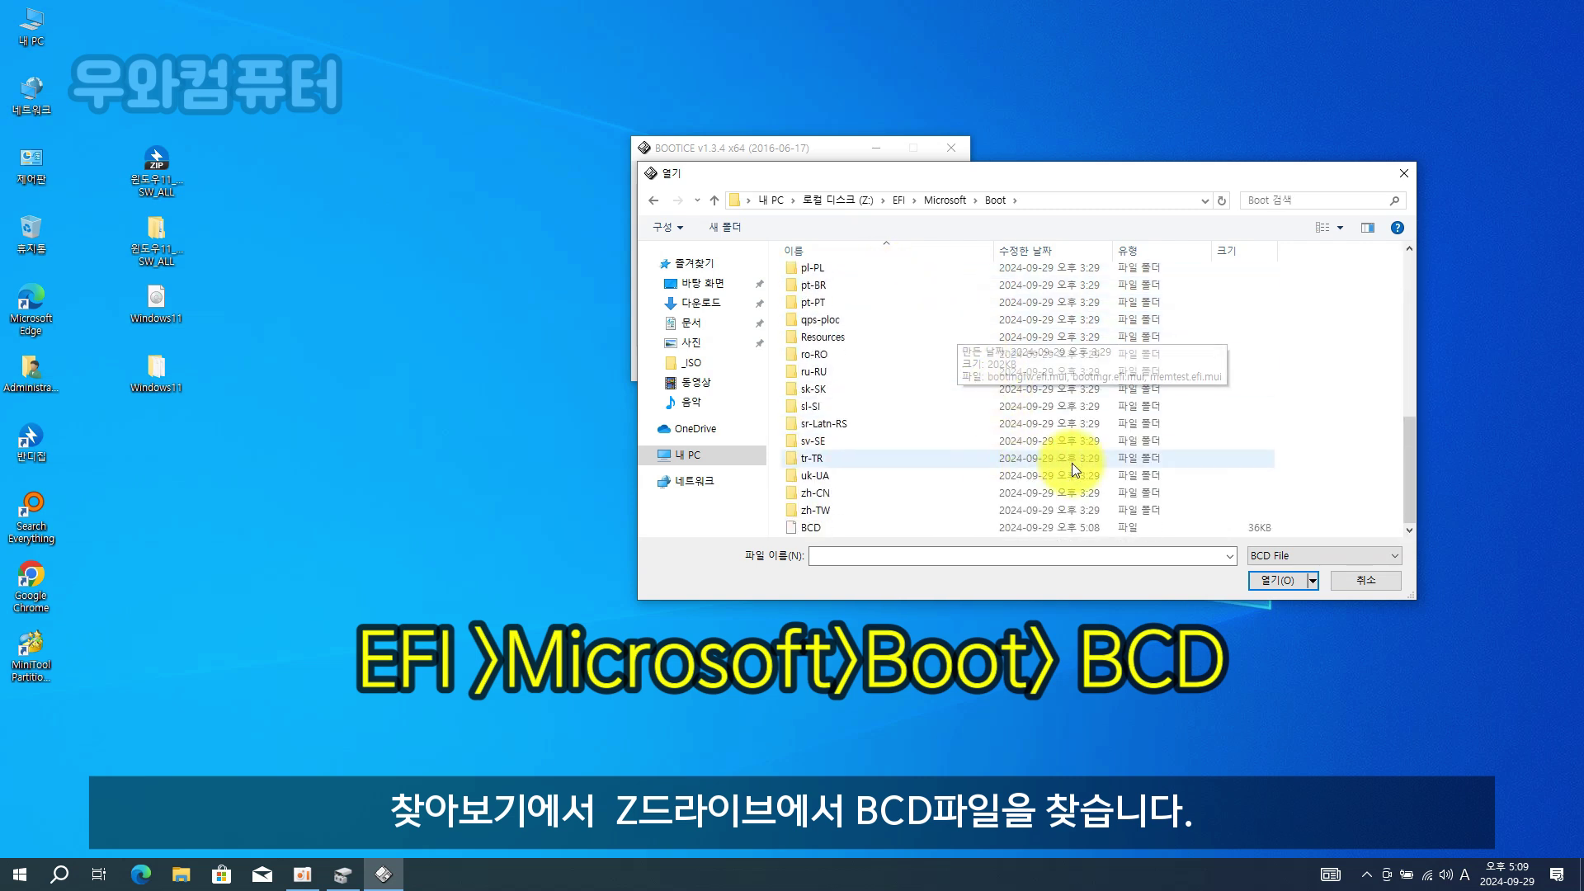
click(939, 532)
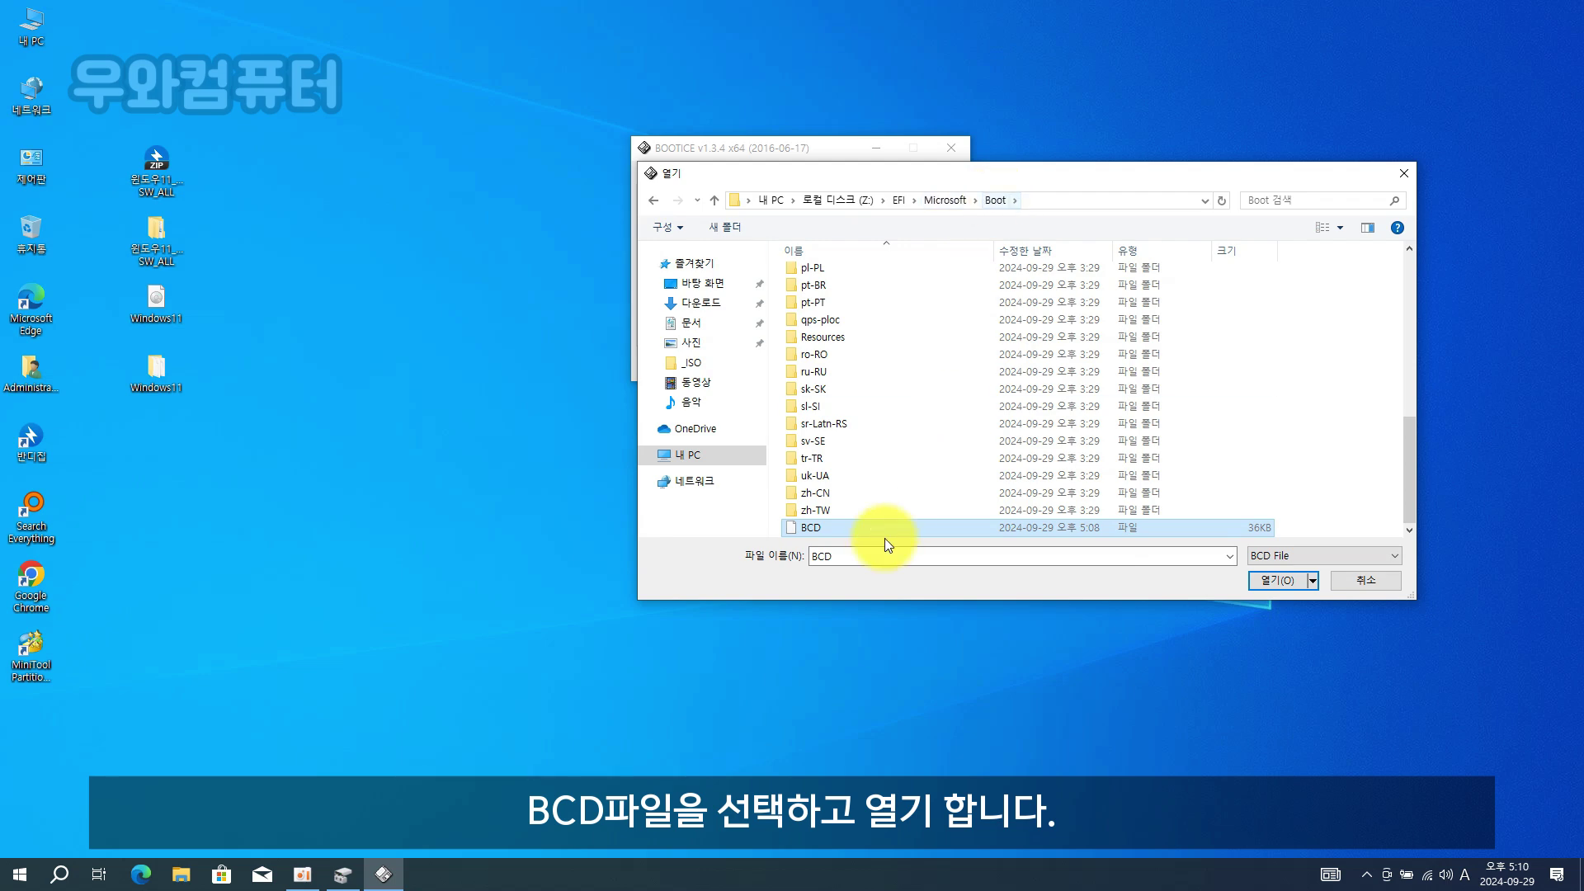
click(1279, 582)
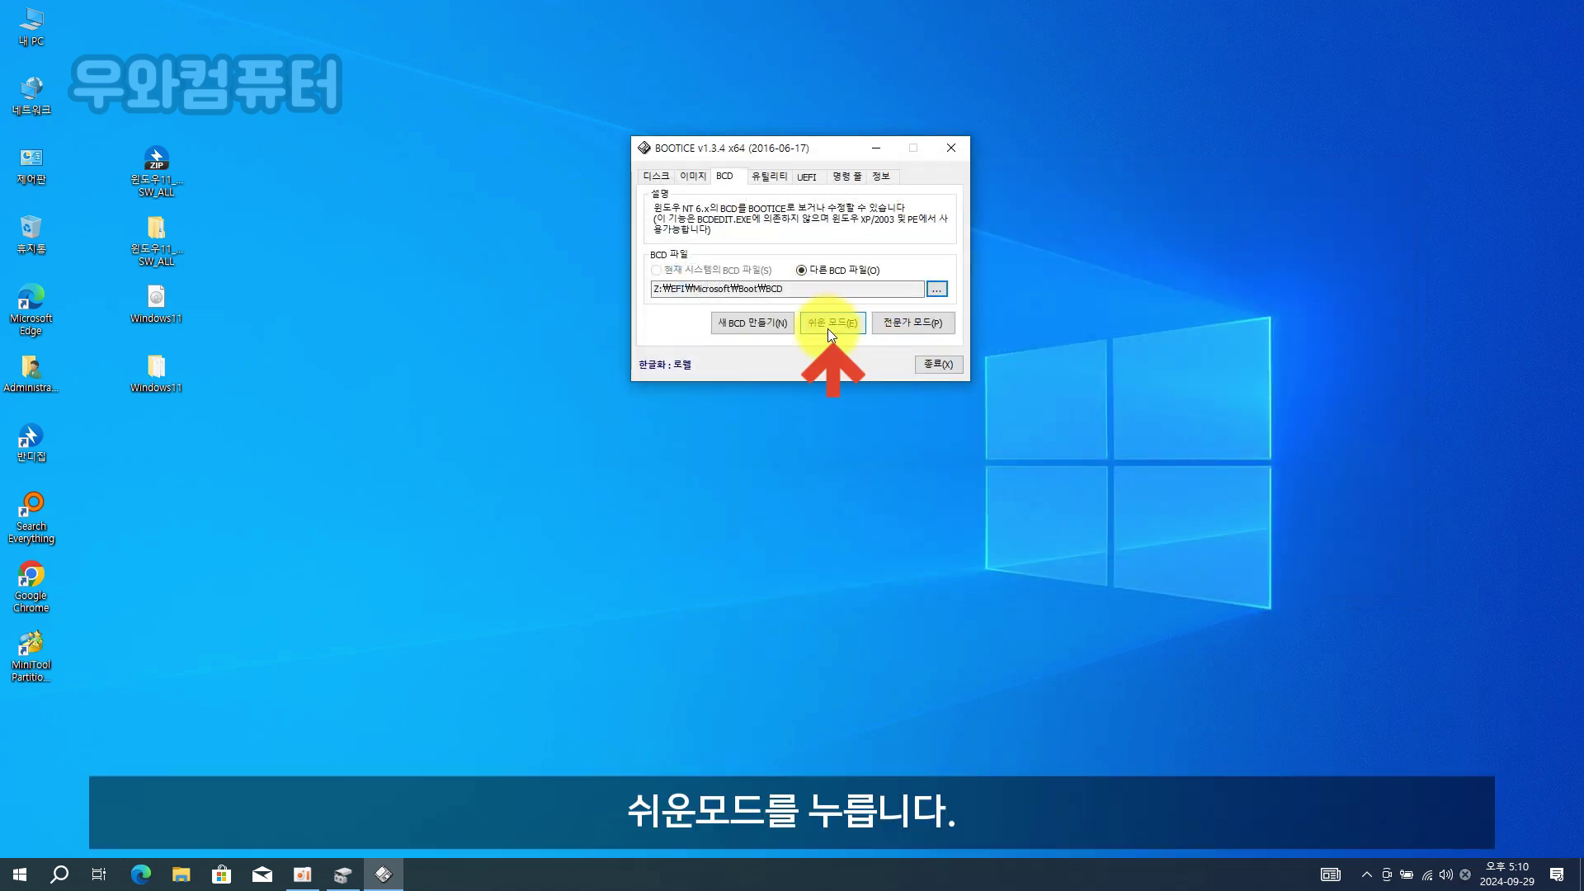
In easy mode (쉬운 모드), retitle the Windows 10 Enterprise boot entry as Windows 11 pro, save the current system and close the editor.
click(828, 323)
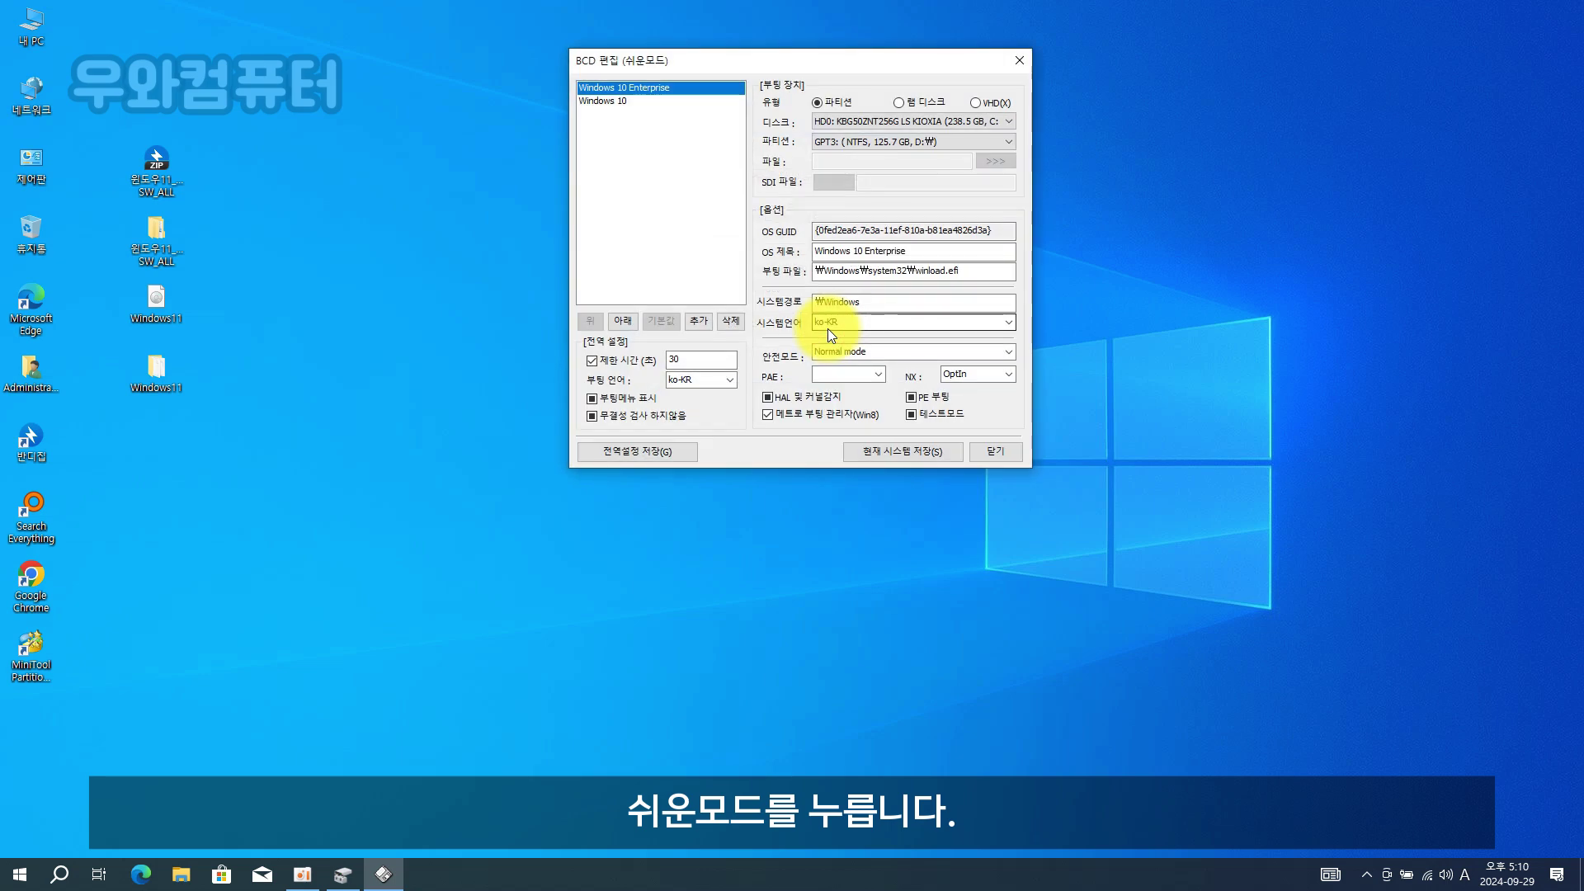
drag(790, 72, 809, 120)
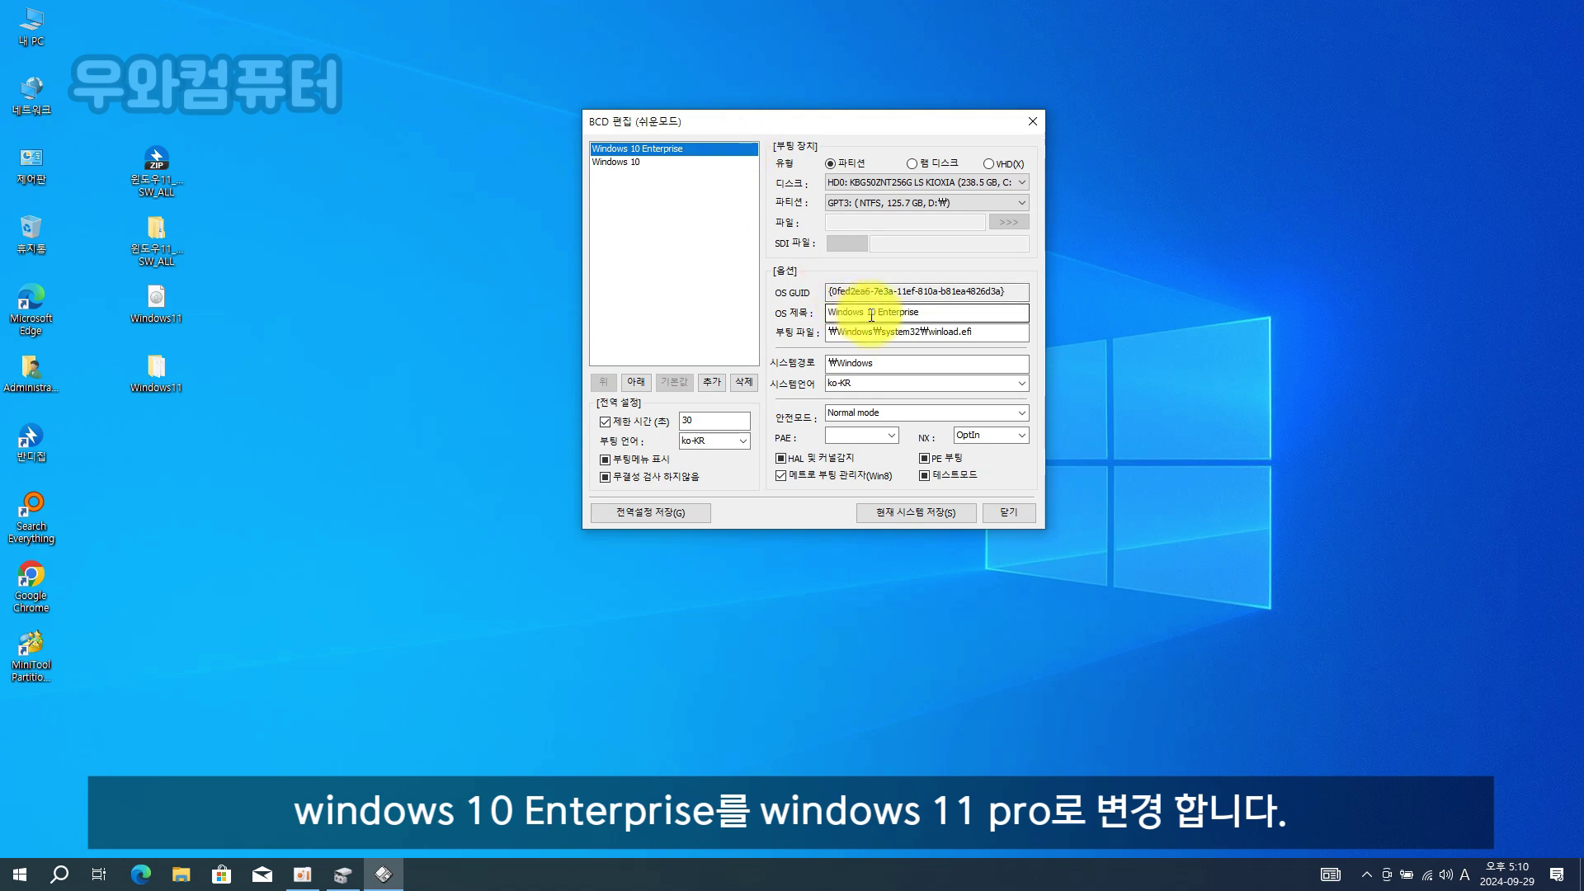
drag(869, 313, 971, 334)
text(11)
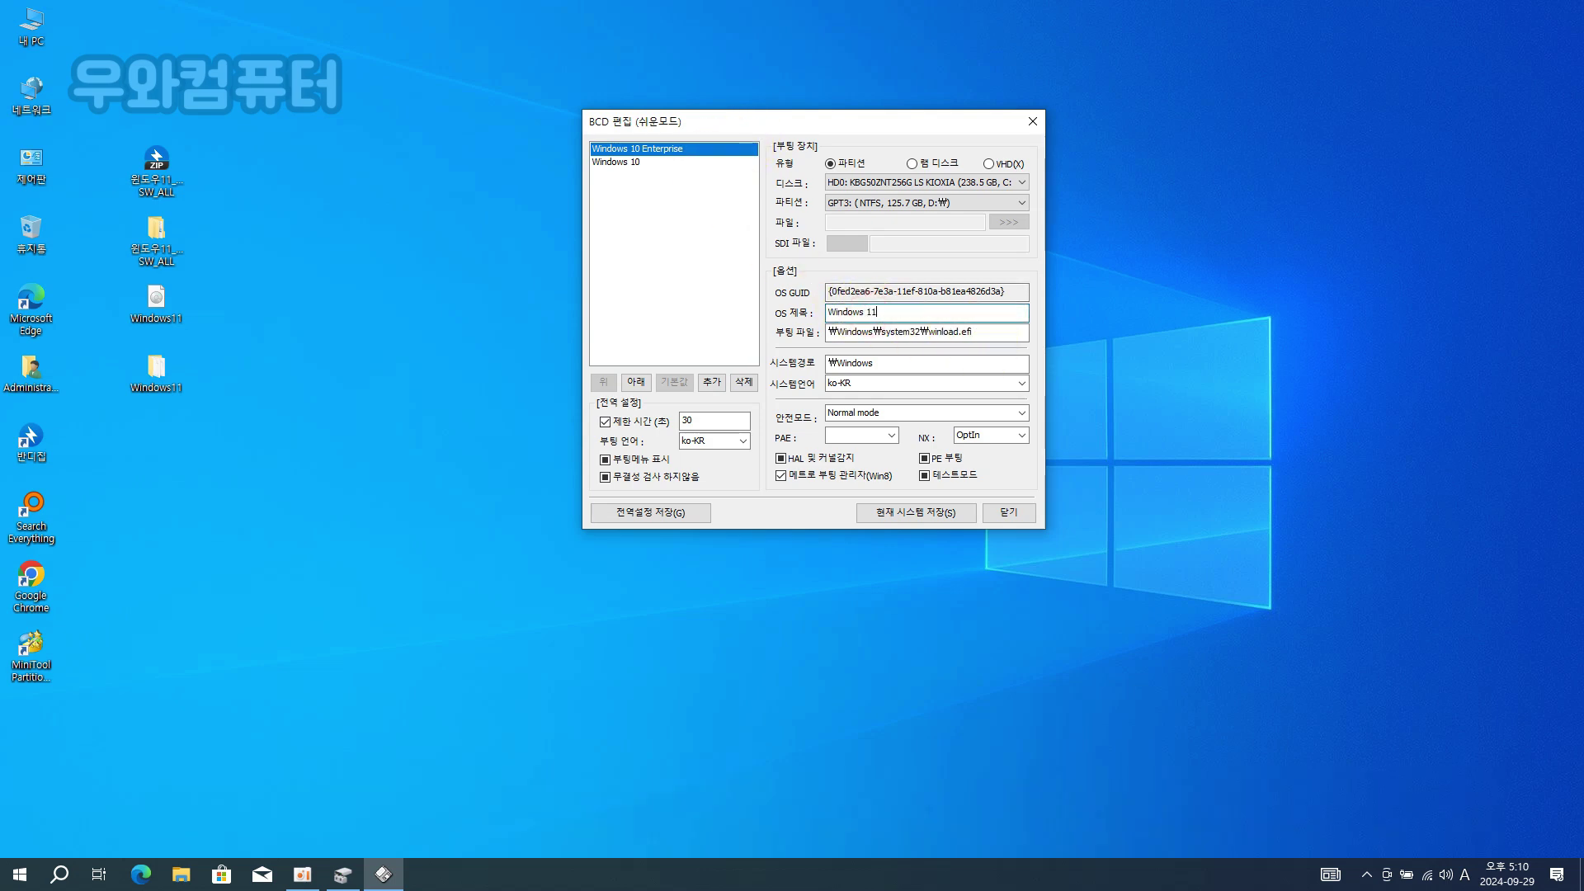
text( pro)
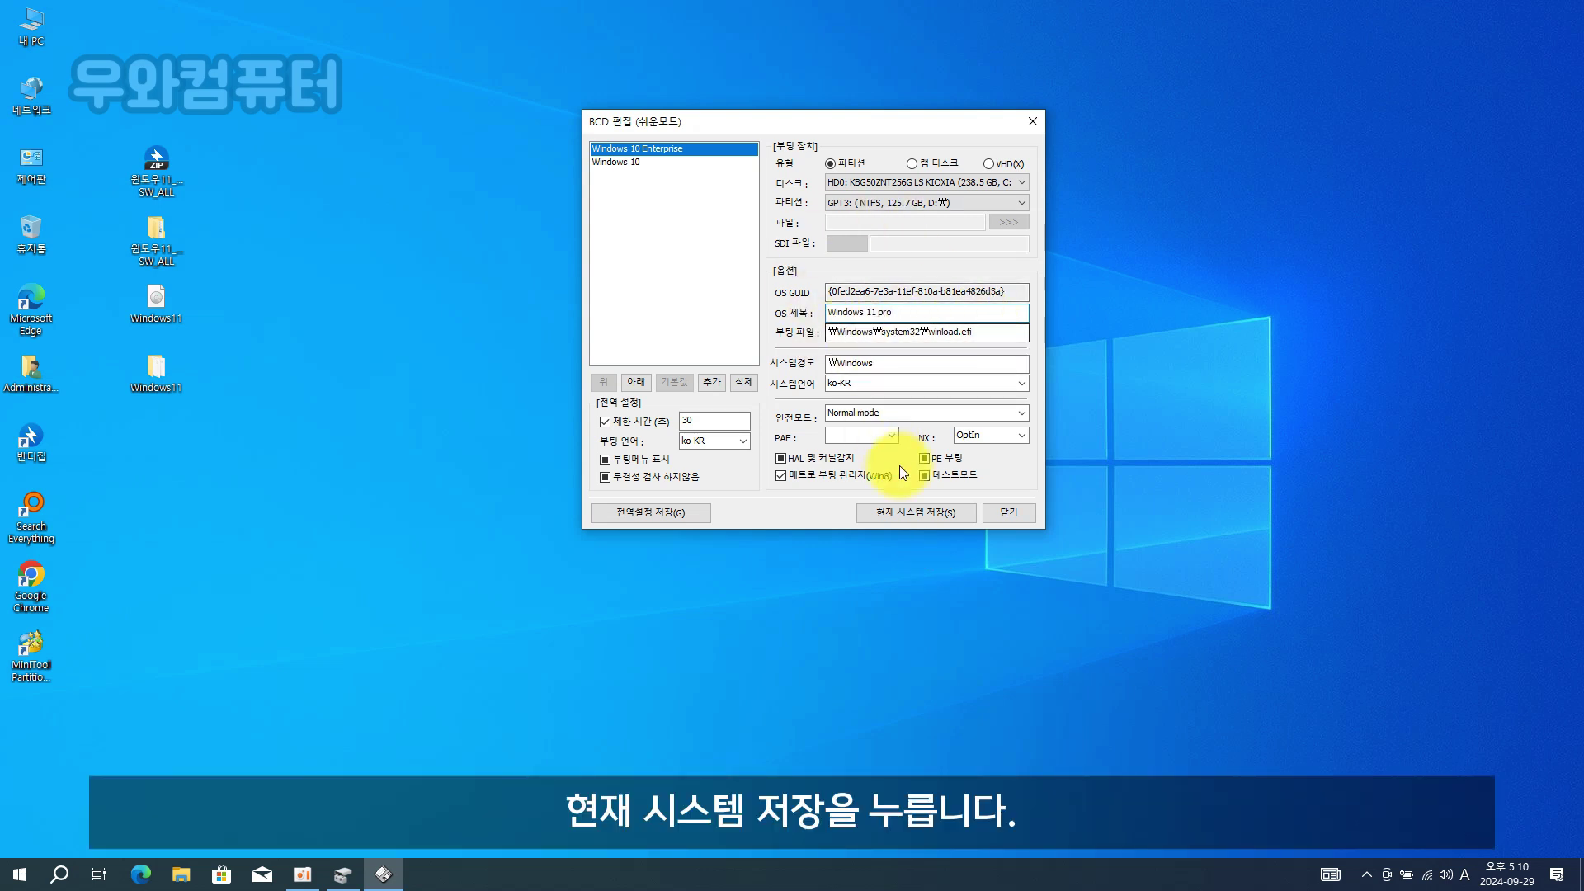
click(919, 511)
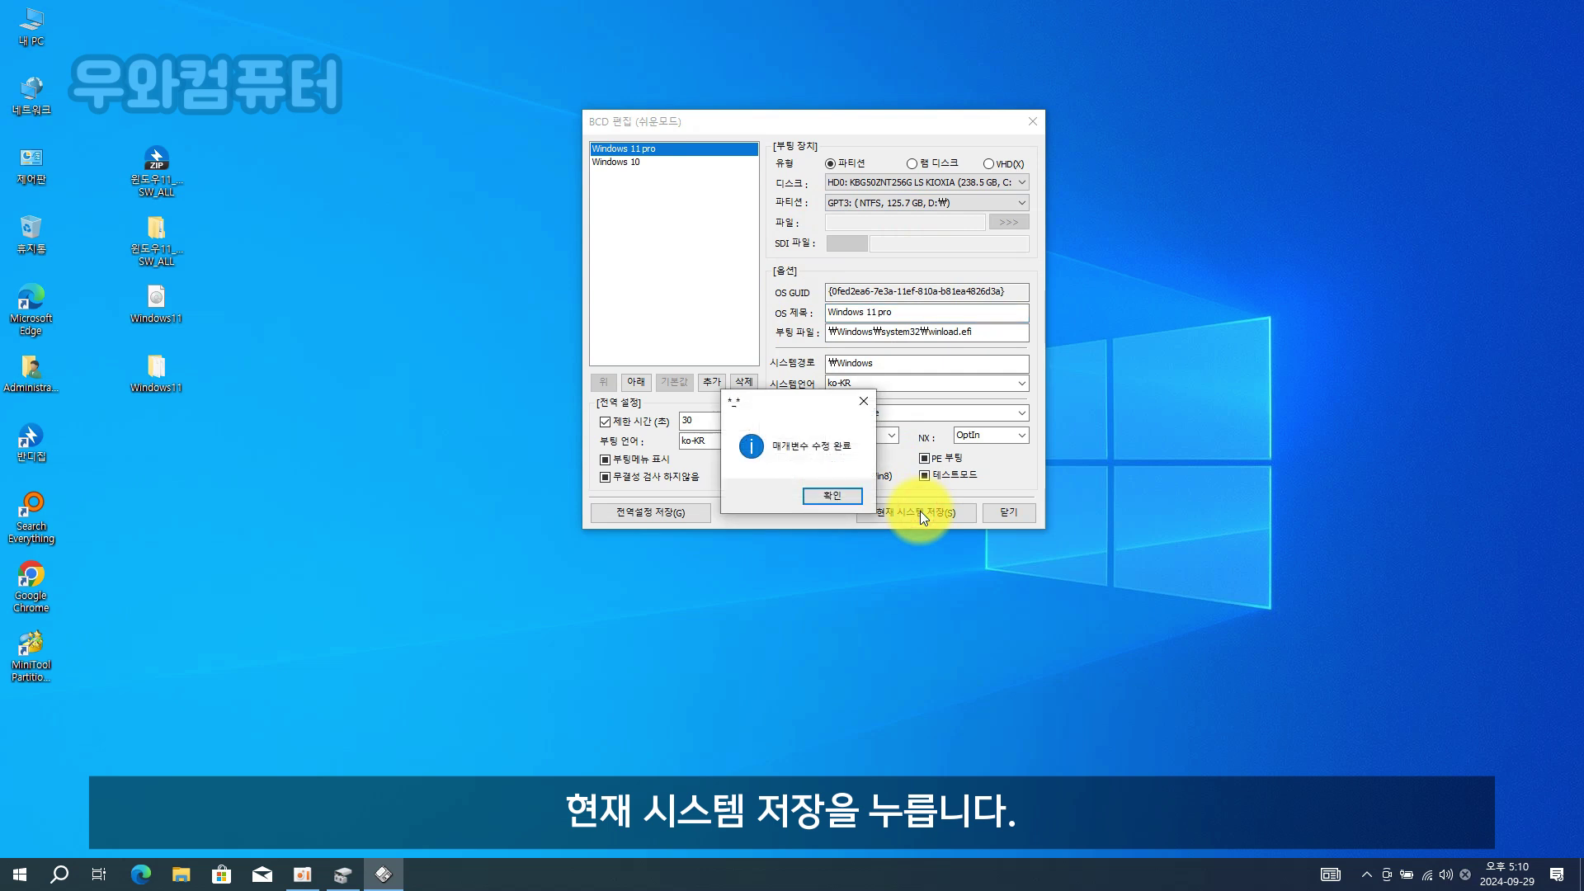
click(835, 496)
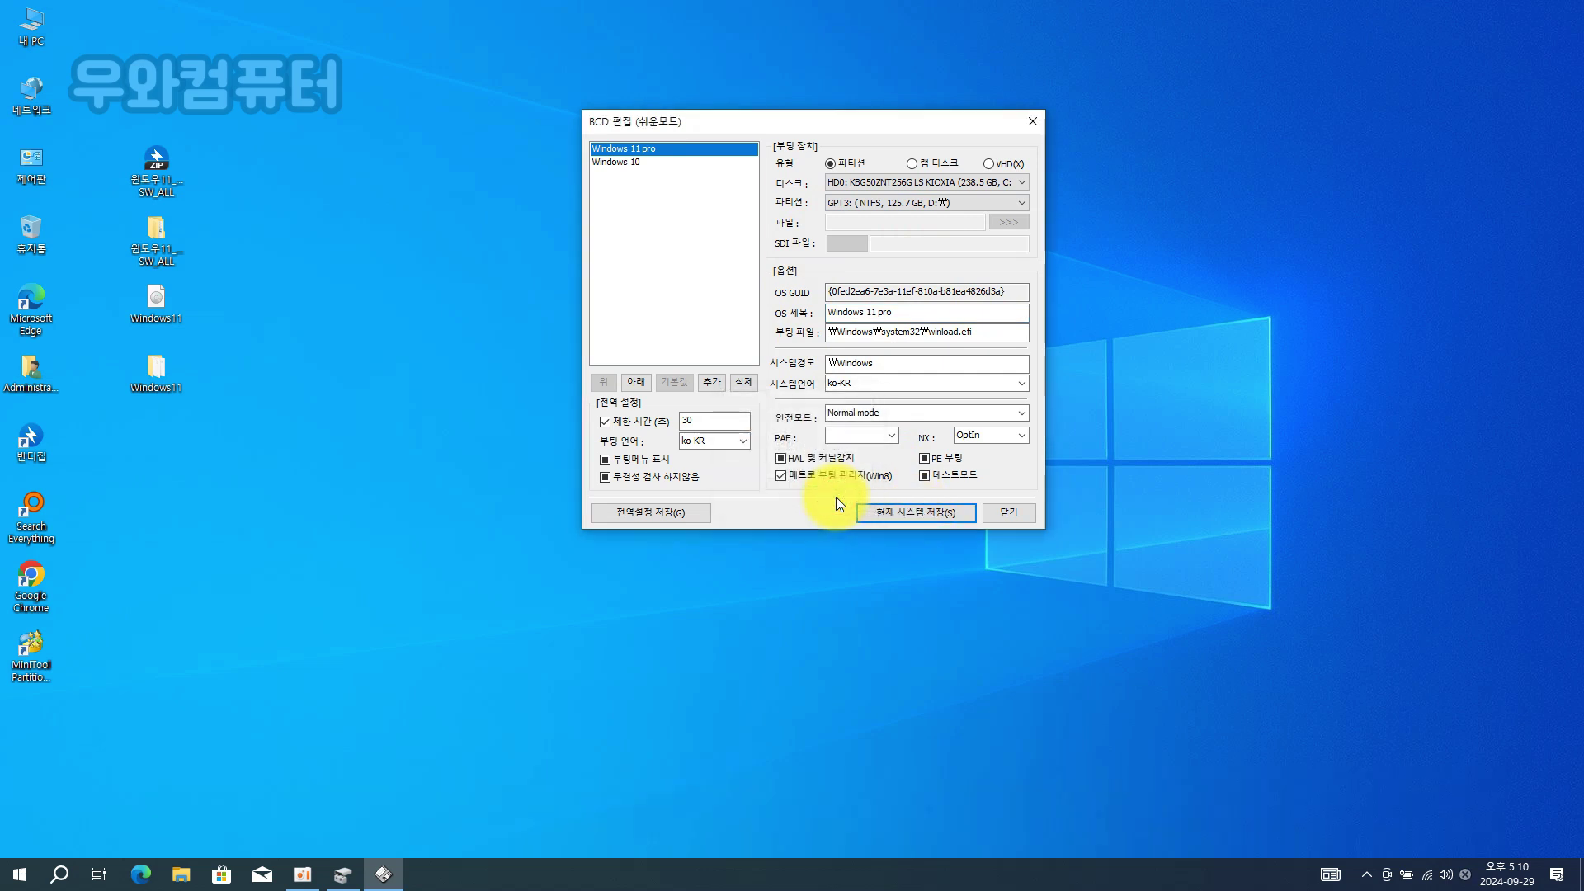
click(1028, 121)
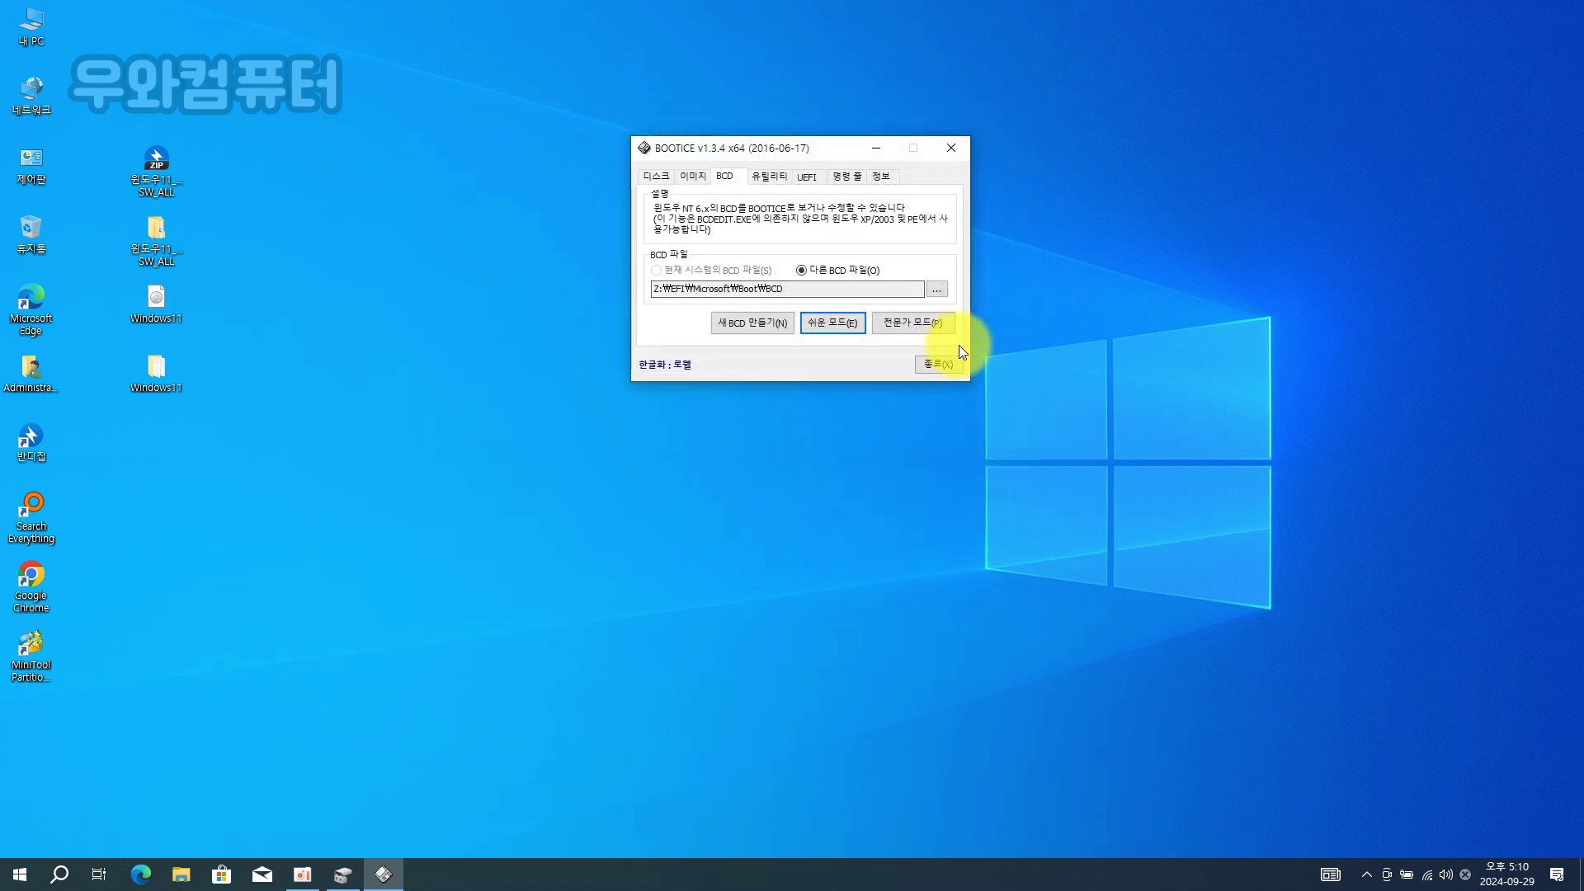
Exit BOOTICE and restart the PC.
click(939, 367)
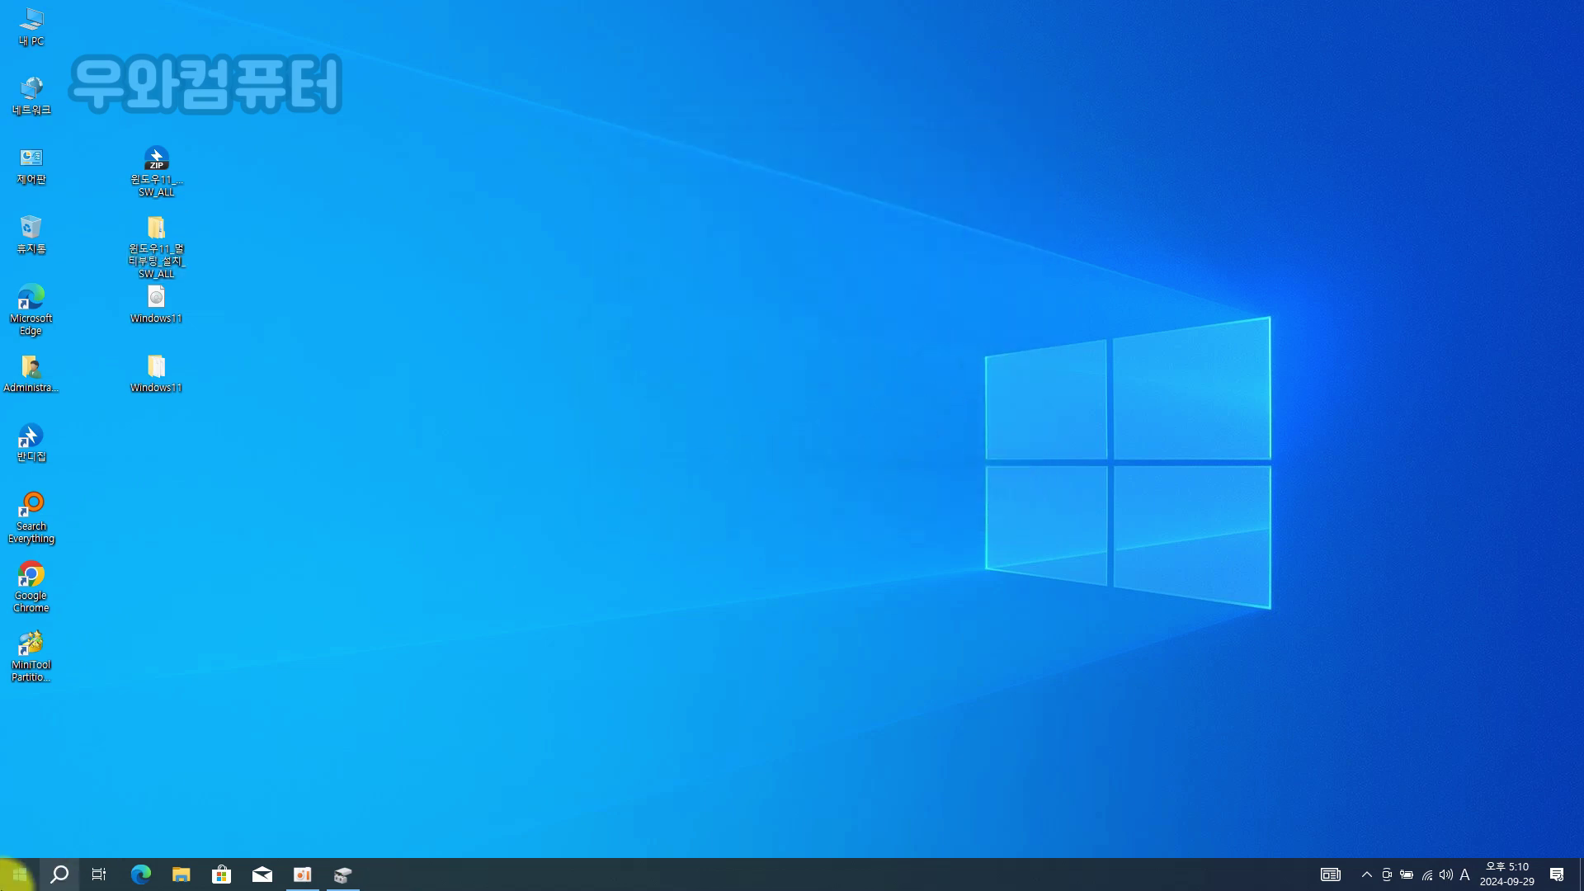
click(4, 881)
click(24, 838)
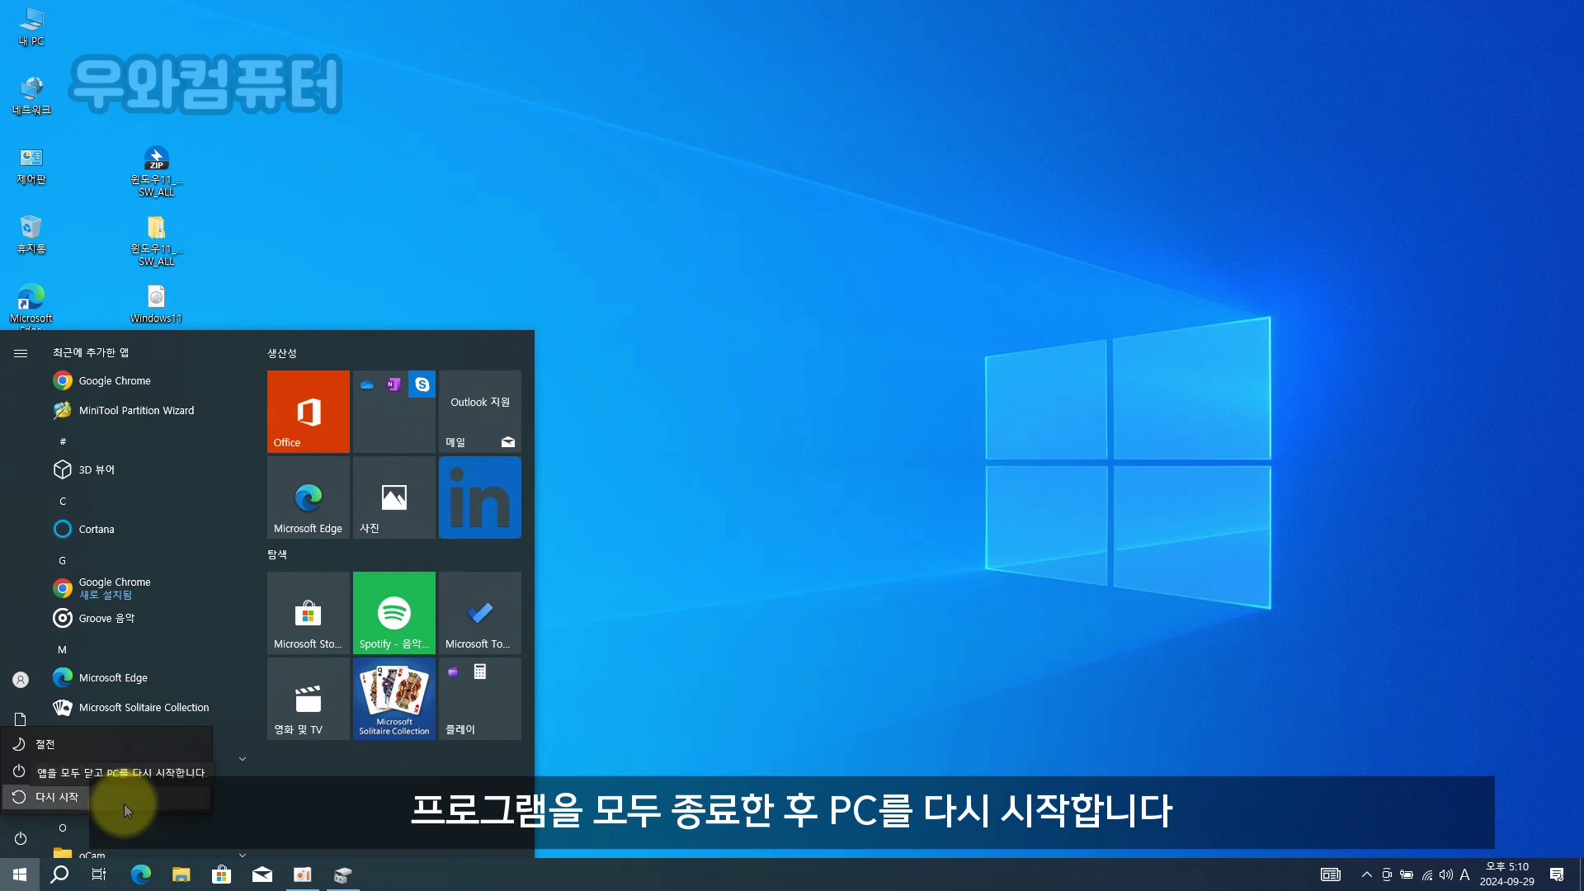
click(124, 804)
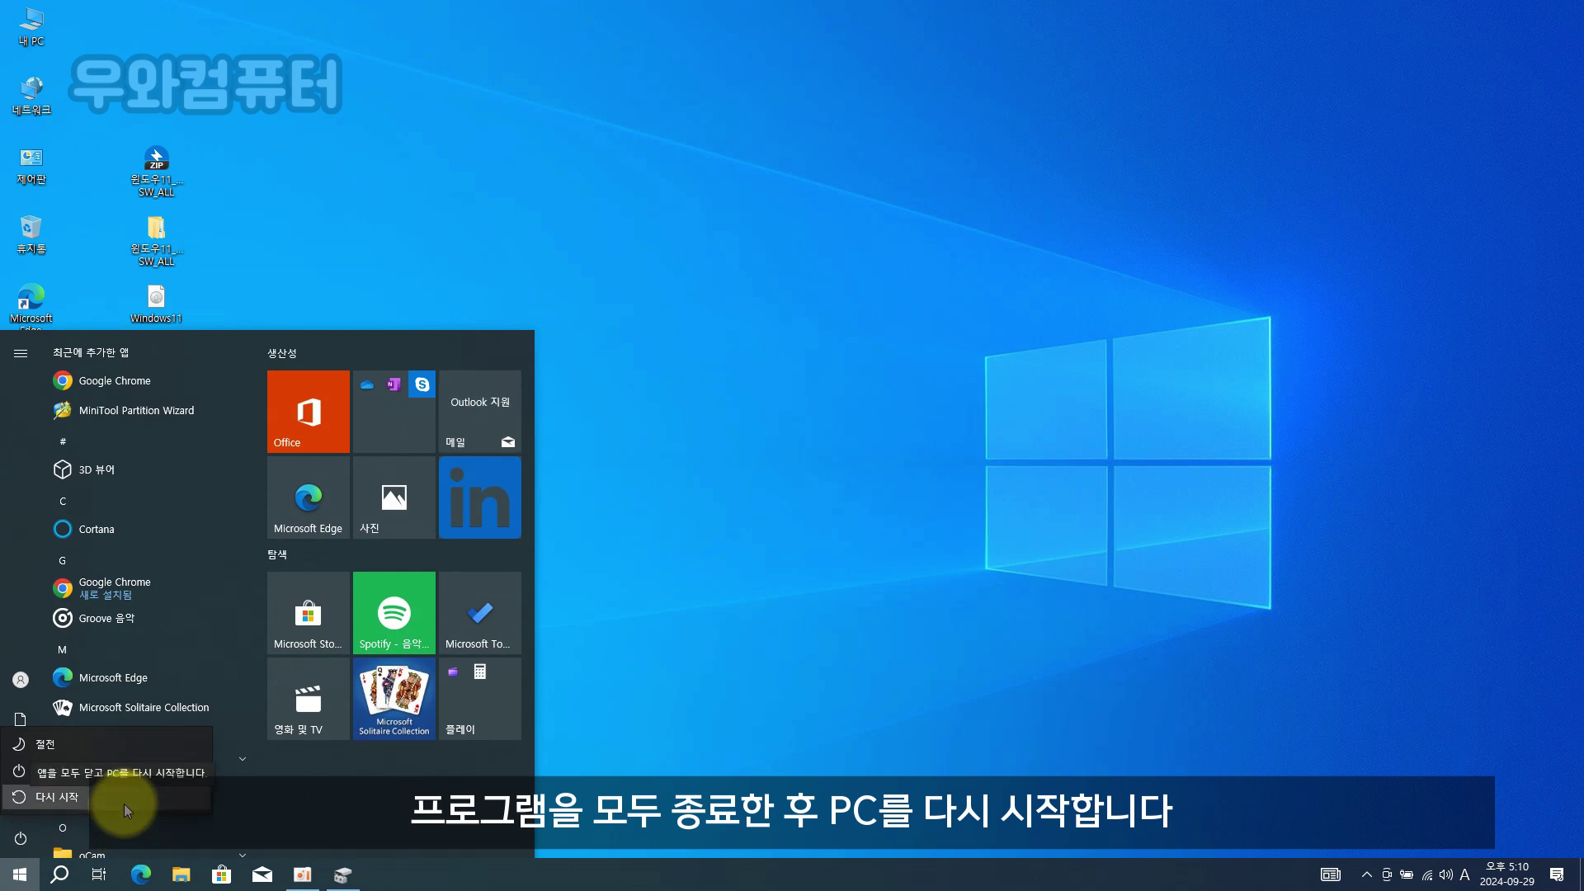